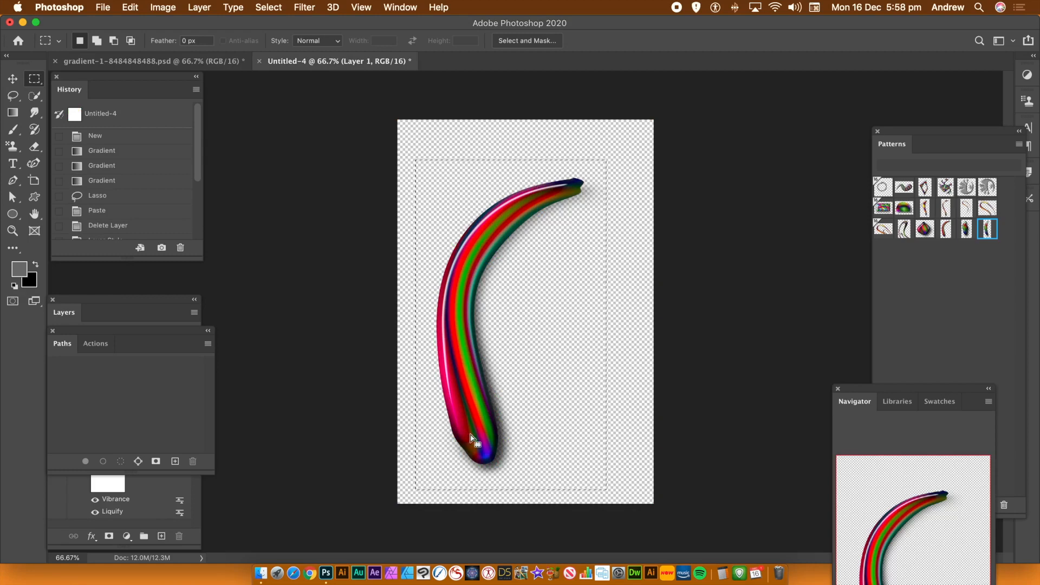
Create a new document from the recent 10 x 15 cm, 300 ppi custom preset
left_click(106, 8)
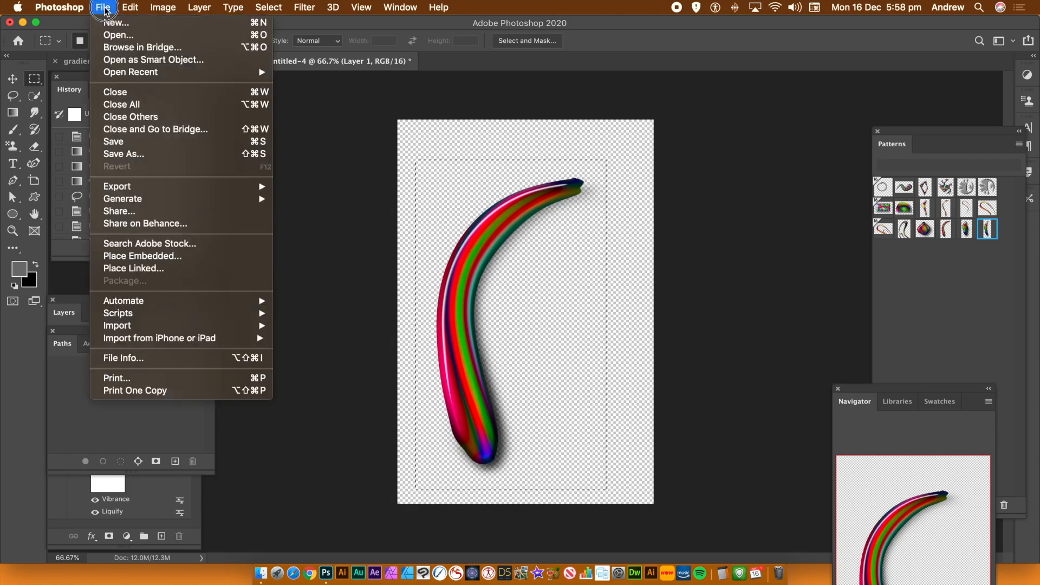
left_click(108, 22)
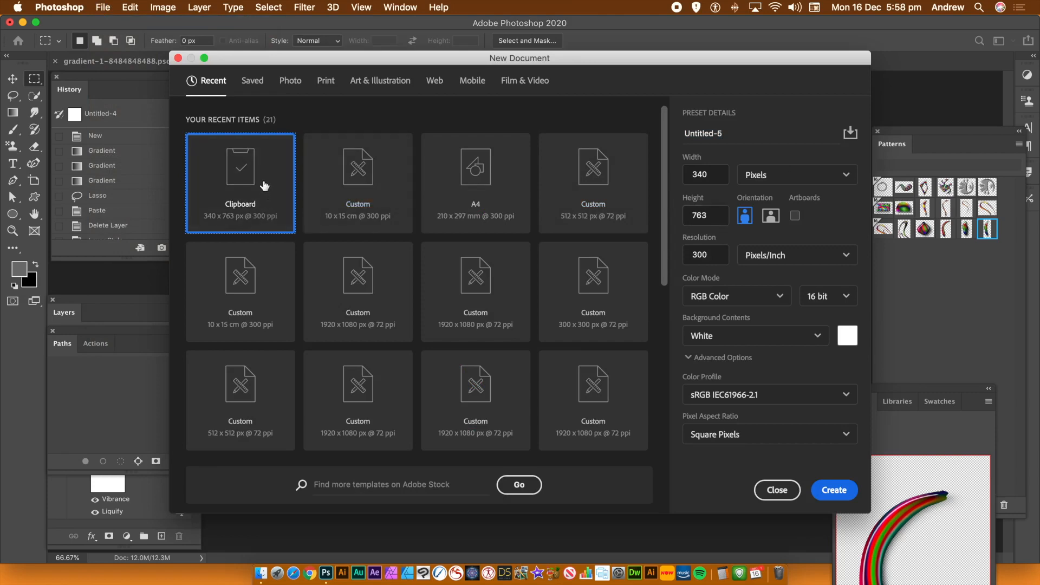
left_click(349, 174)
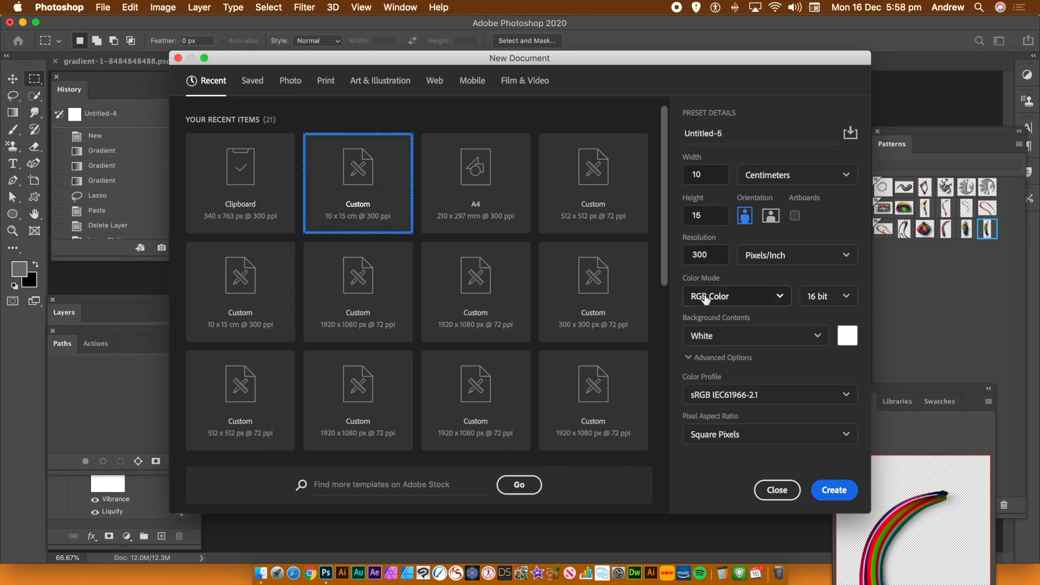
left_click(837, 494)
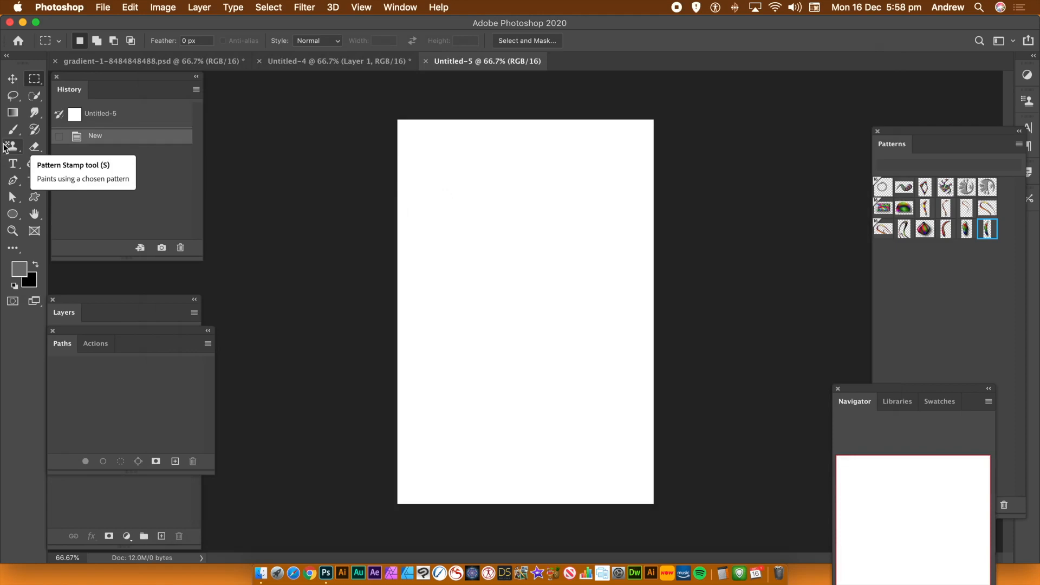
Activate the Gradient tool and examine the available gradient groups, including the Legacy Gradients option
left_click(12, 114)
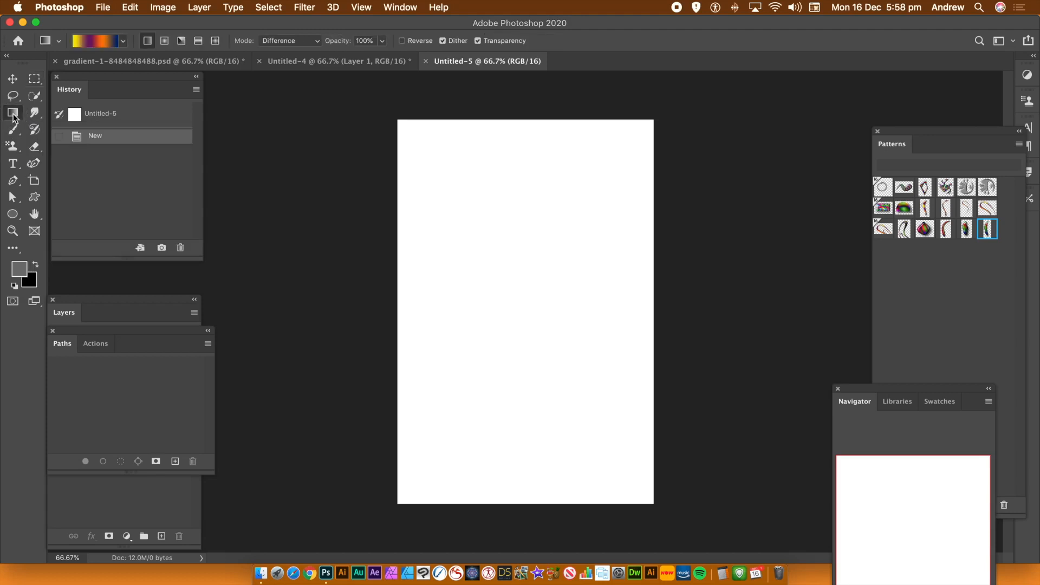
left_click(123, 40)
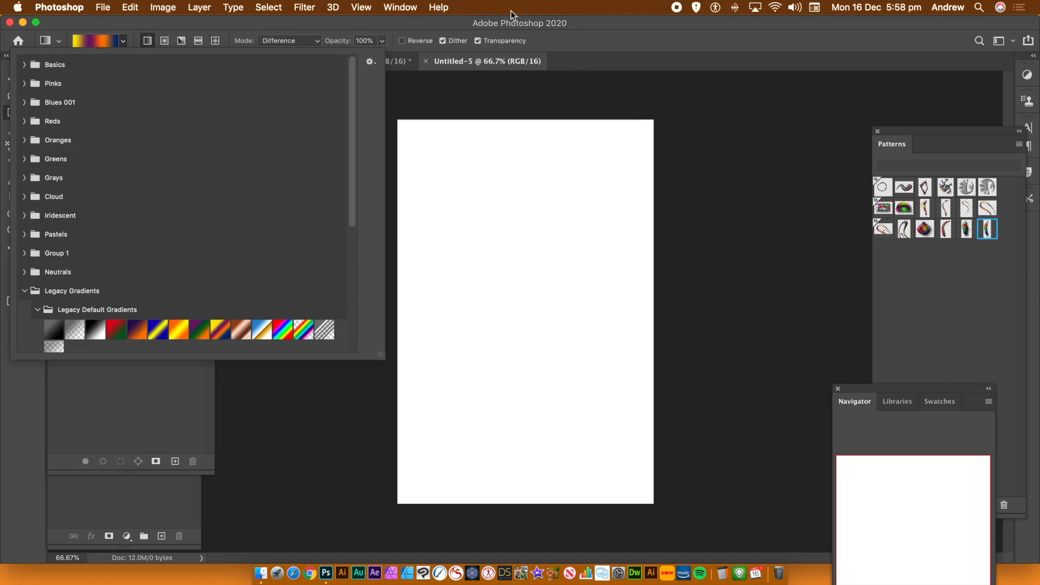
left_click(399, 8)
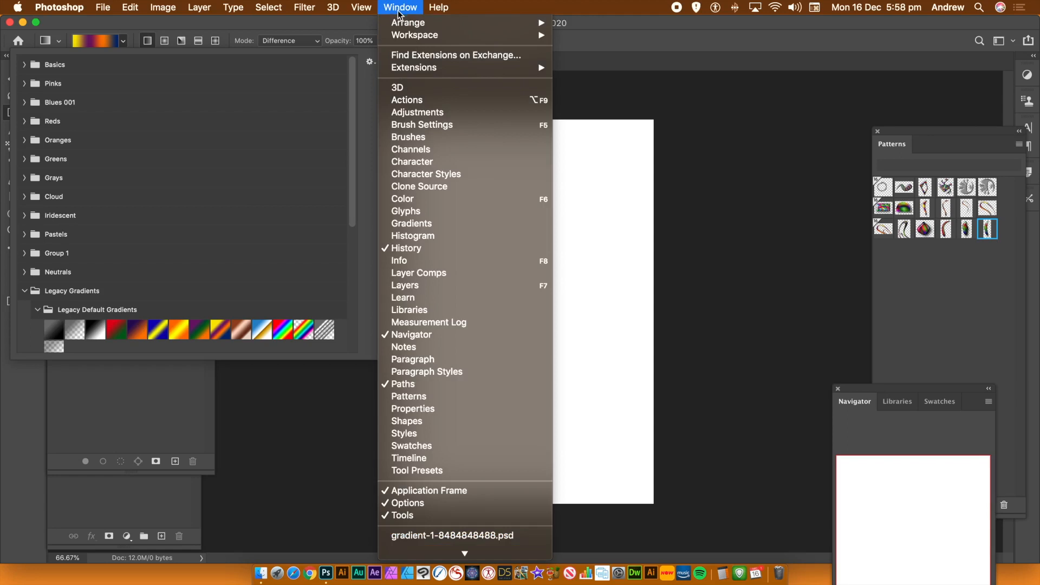
left_click(408, 224)
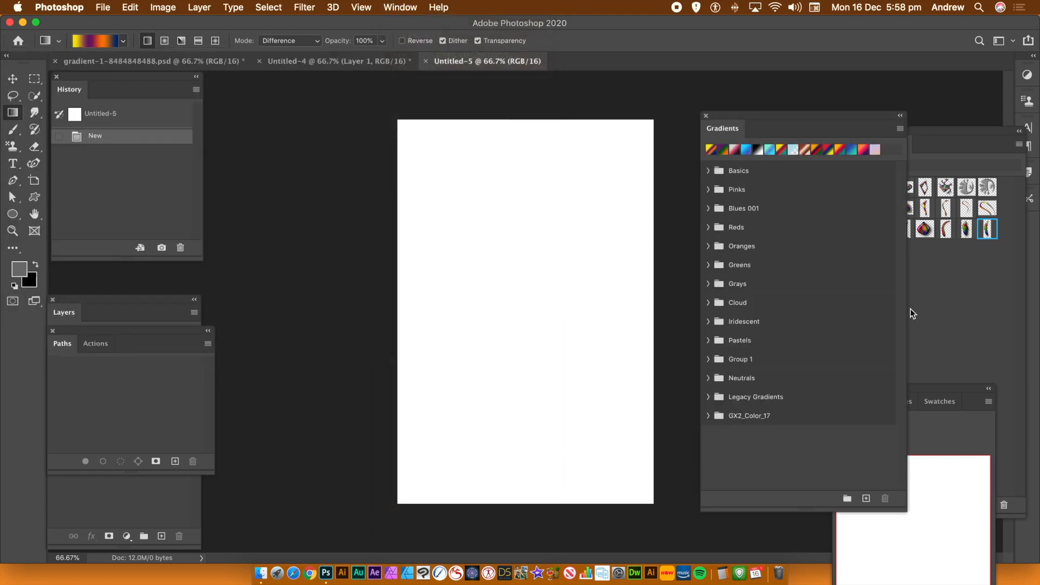
left_click(900, 129)
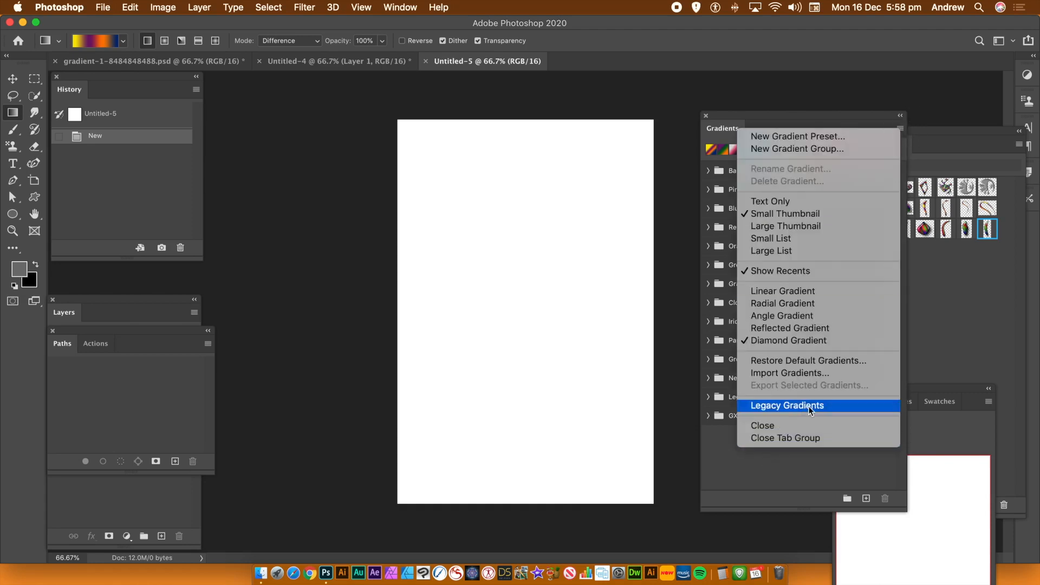
left_click(706, 116)
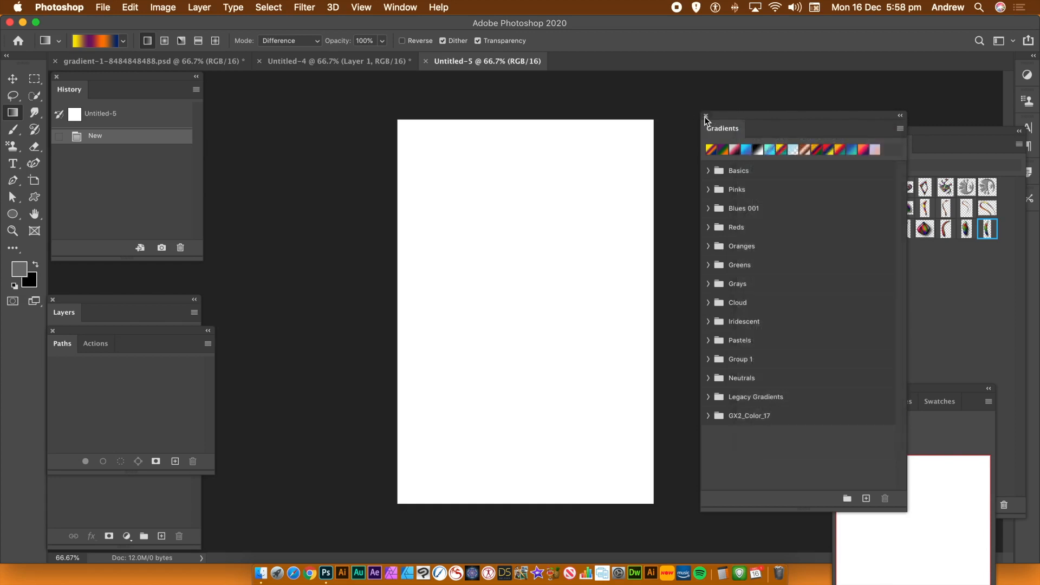
left_click(705, 116)
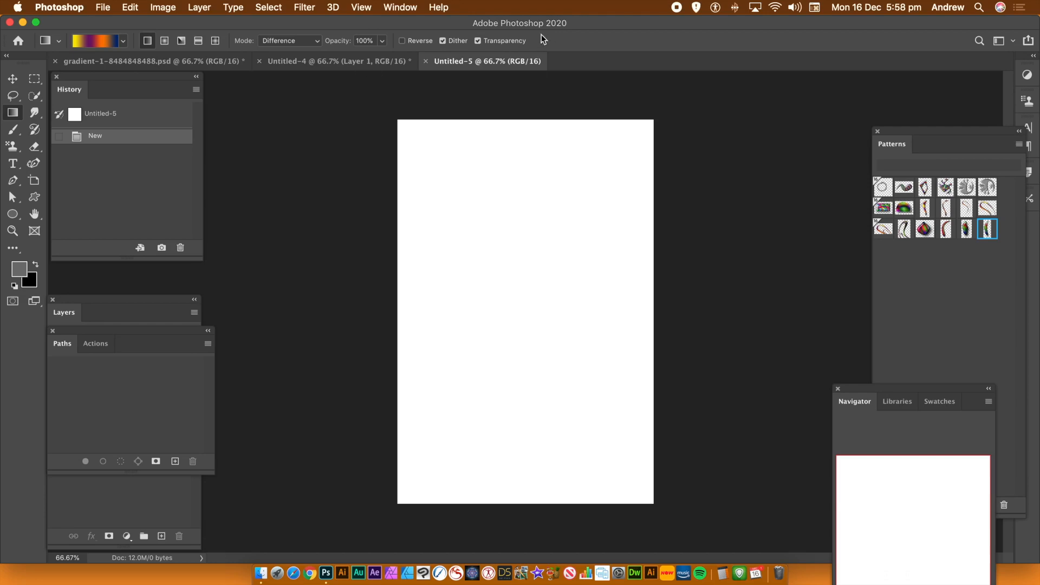
left_click(391, 9)
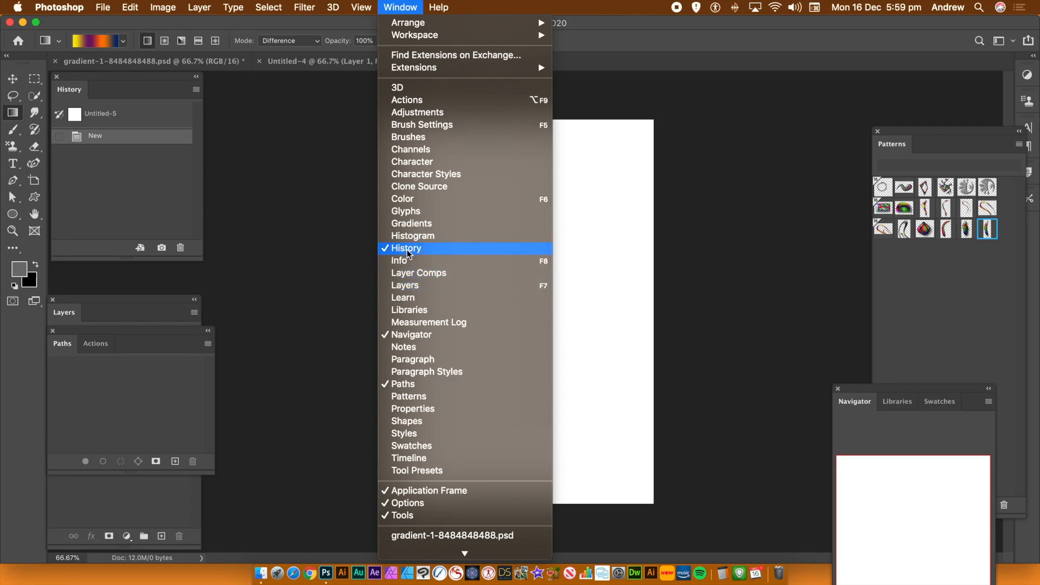
left_click(730, 21)
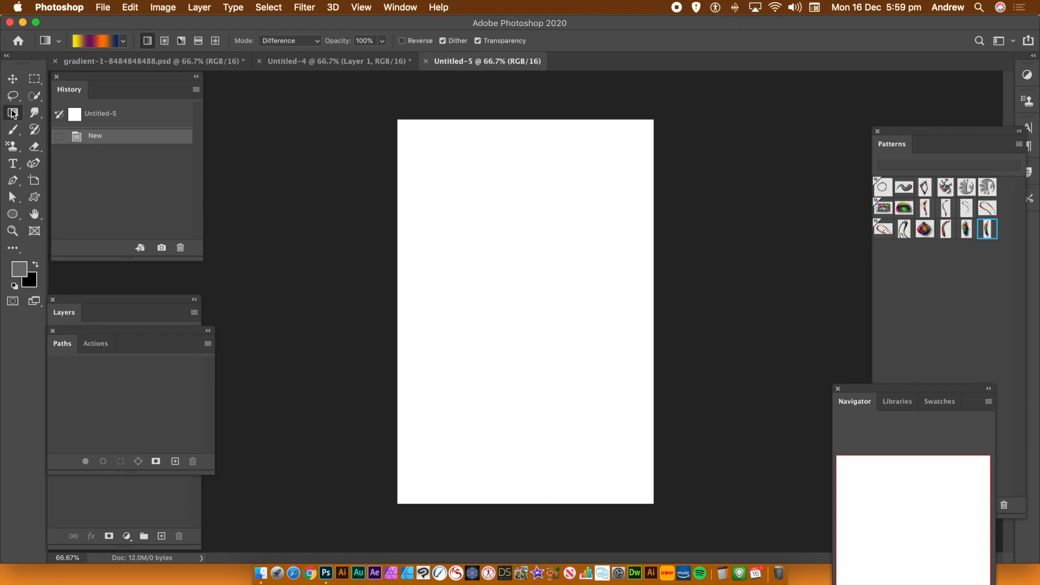
Draw three overlapping diagonal linear gradients in Difference mode across the blank canvas to build a multicoloured background
left_click_drag(467, 201, 603, 342)
left_click_drag(569, 201, 459, 325)
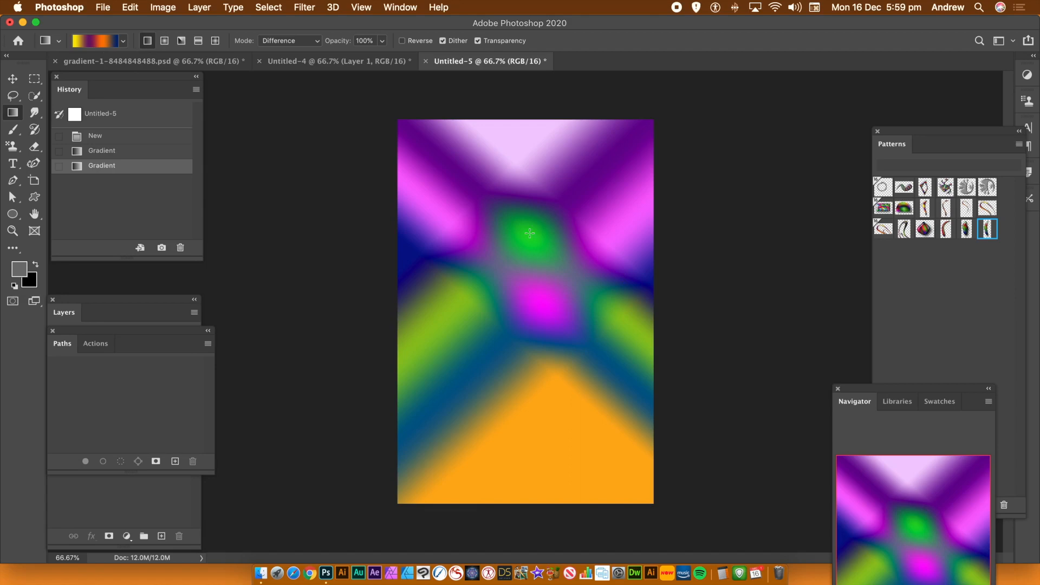
left_click_drag(547, 212, 427, 433)
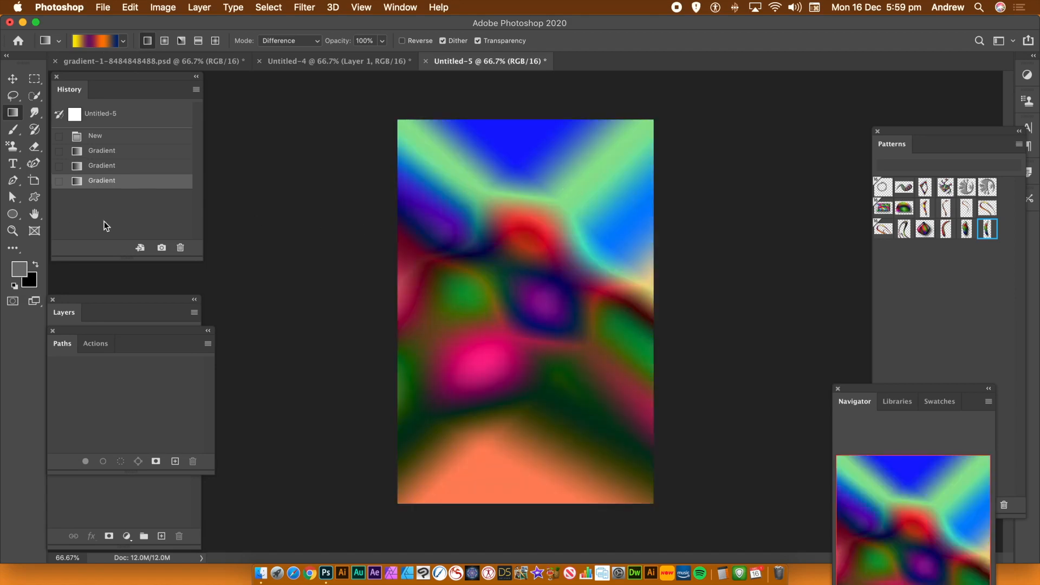
Lasso a tall, narrow freehand shape in the middle of the gradient and shift the selection slightly sideways
left_click(13, 98)
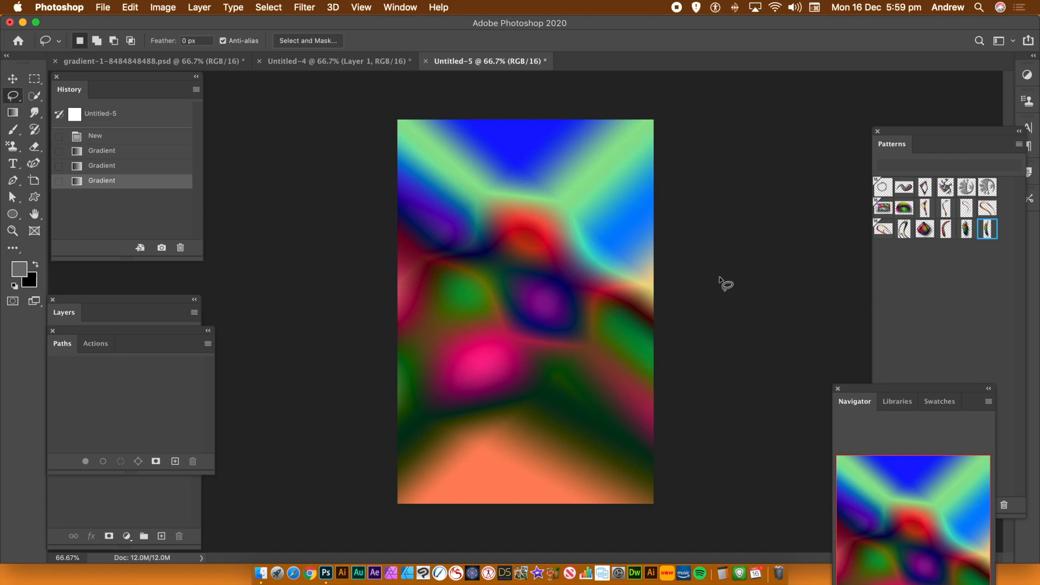
mouse_move(499, 180)
left_mouse_down()
mouse_move(515, 181)
mouse_move(524, 200)
mouse_move(533, 258)
mouse_move(523, 323)
mouse_move(502, 356)
mouse_move(480, 346)
mouse_move(476, 323)
mouse_move(502, 180)
left_mouse_up()
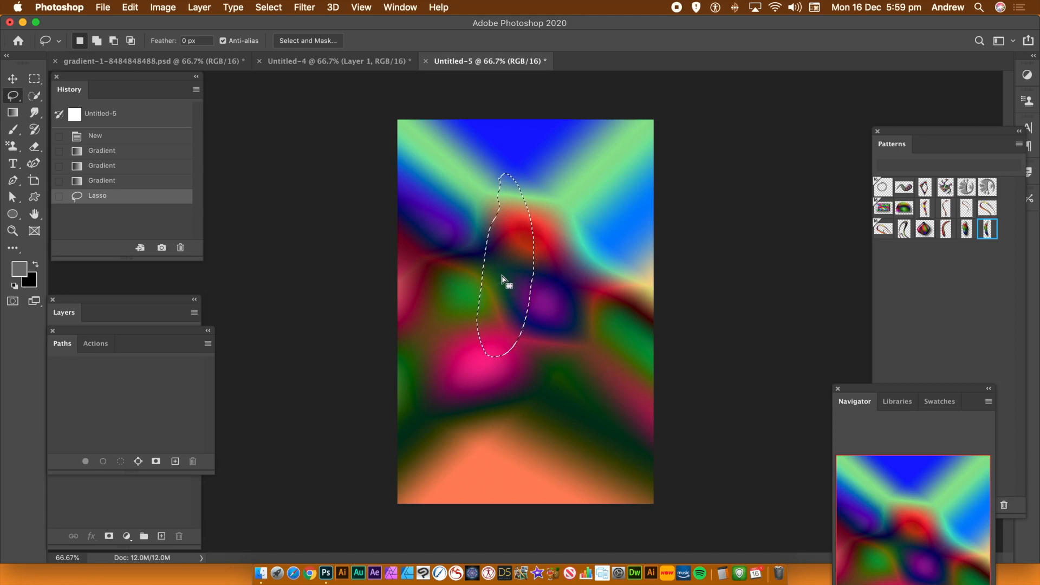
mouse_move(503, 278)
left_mouse_down()
mouse_move(544, 290)
mouse_move(511, 276)
mouse_move(513, 261)
mouse_move(510, 295)
mouse_move(511, 261)
mouse_move(514, 277)
left_mouse_up()
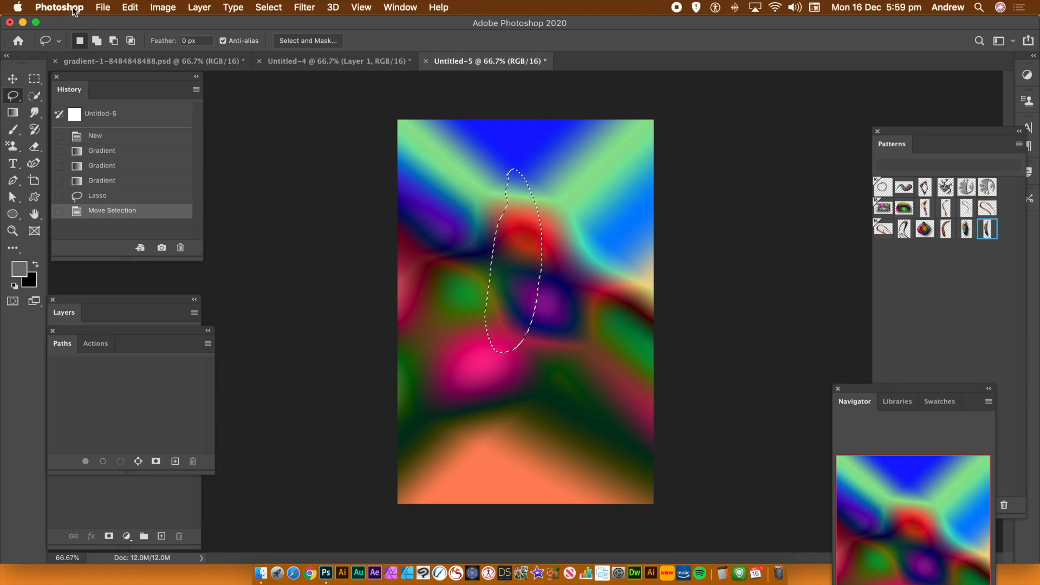
Copy the lassoed gradient area and paste it as a new layer
left_click(132, 8)
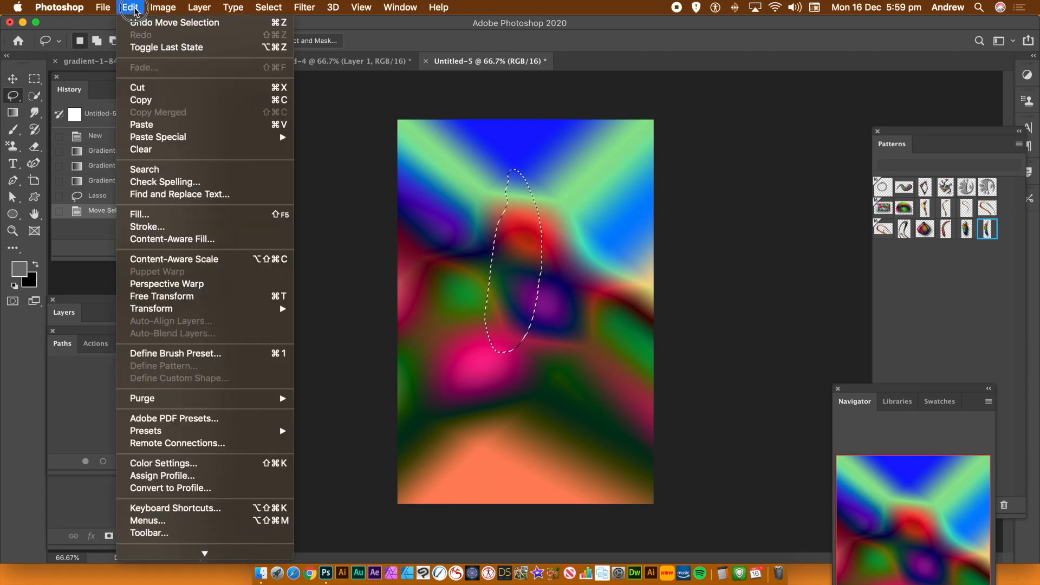
left_click(160, 103)
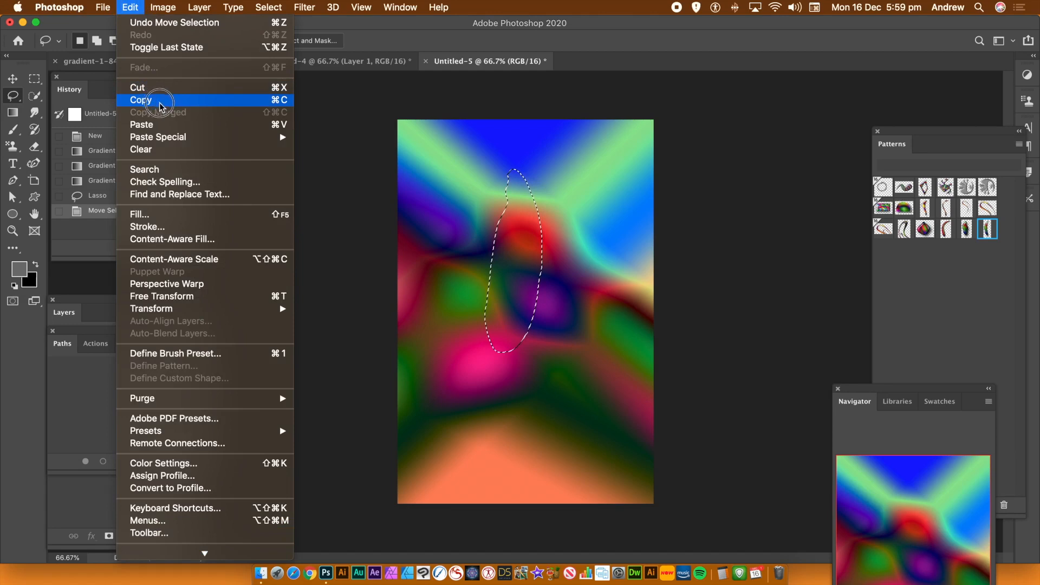
left_click(577, 45)
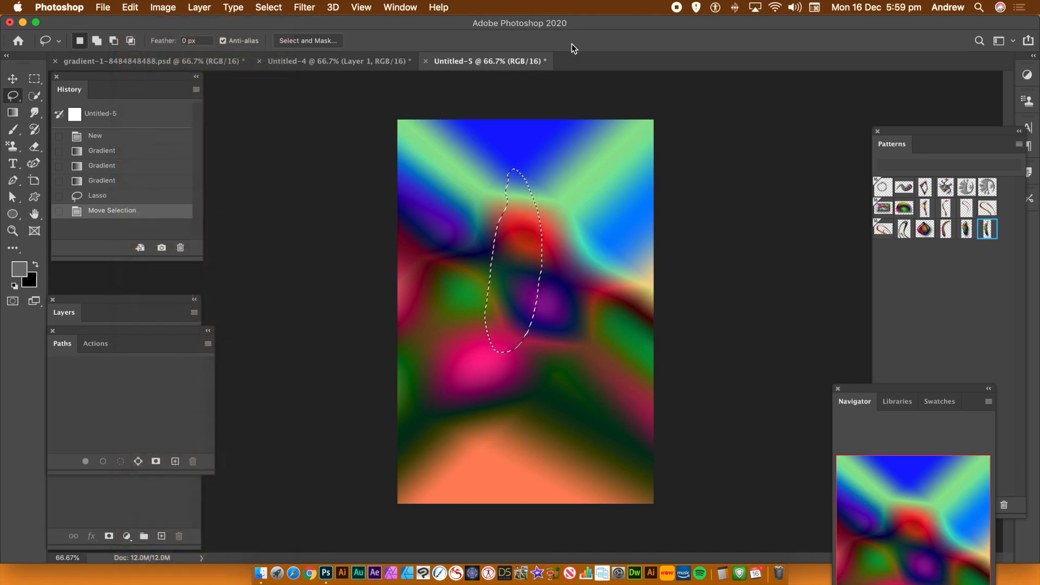
key("super+v")
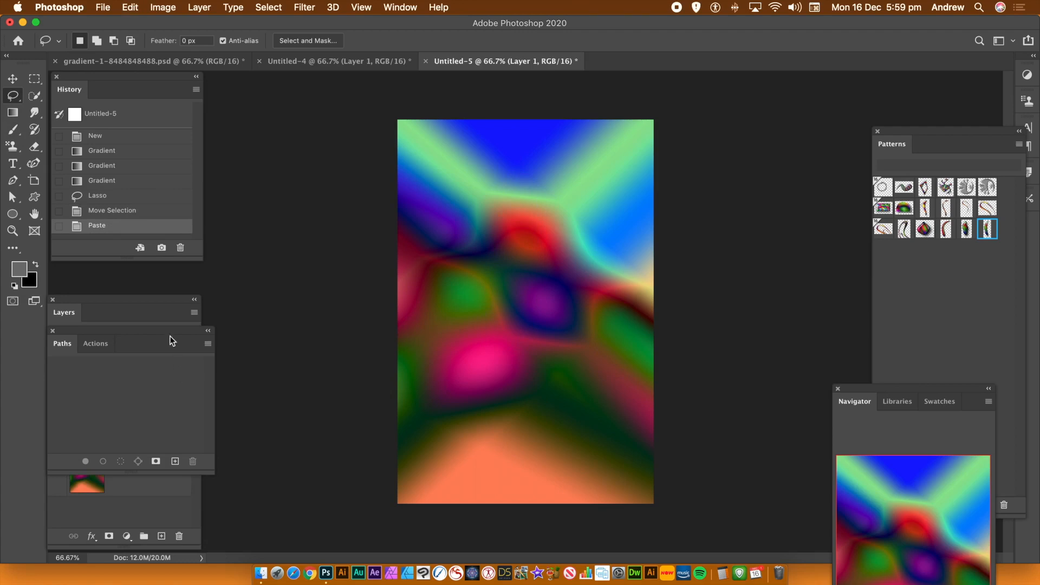
Close the Paths panel covering the layer list and delete the Background layer
left_click(53, 331)
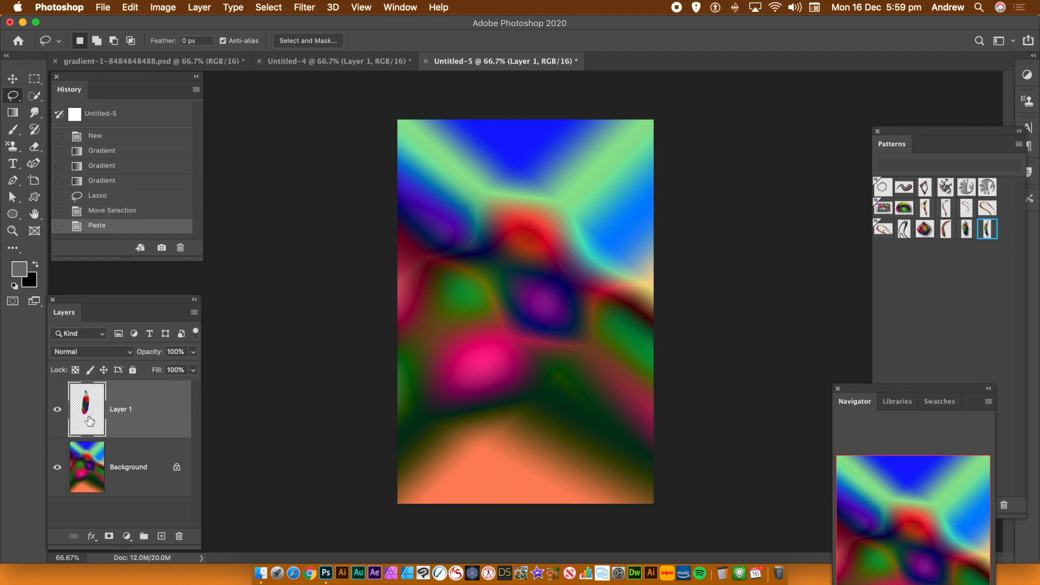
left_click(102, 458)
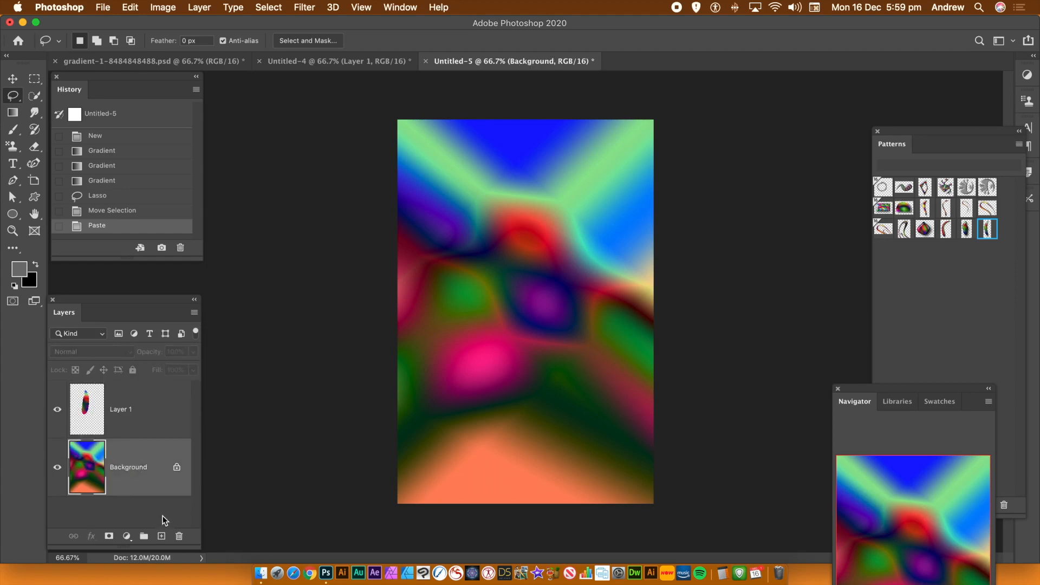
left_click(180, 536)
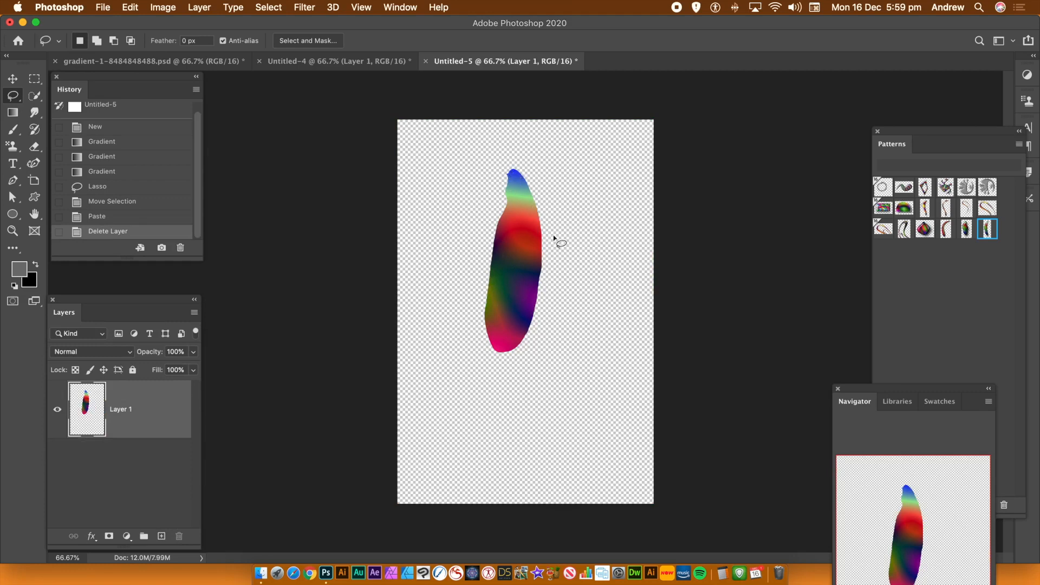
Add a Bevel & Emboss effect to the pasted shape's layer with a depth of 417%
left_click(207, 8)
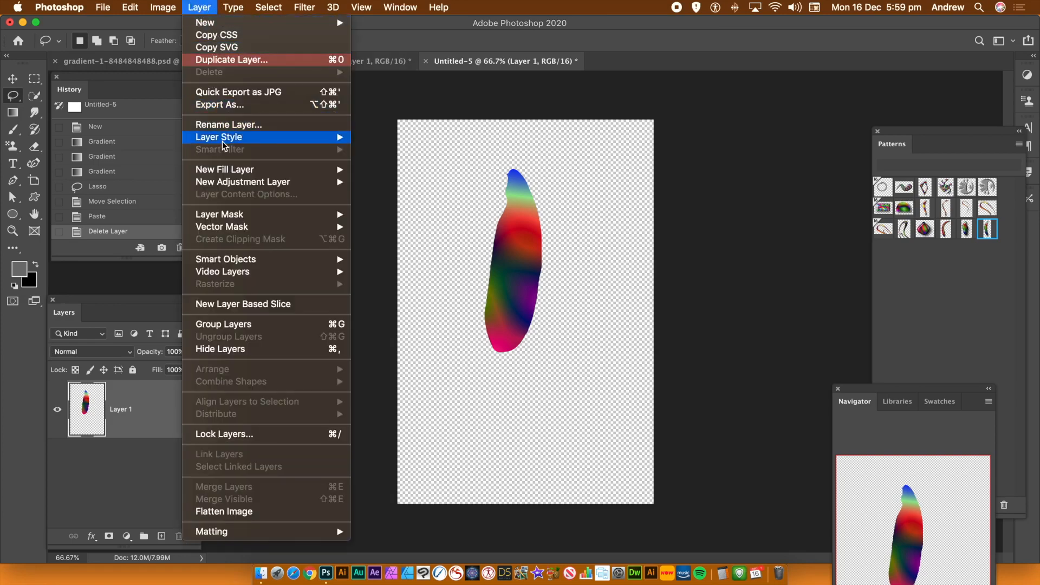
mouse_move(224, 140)
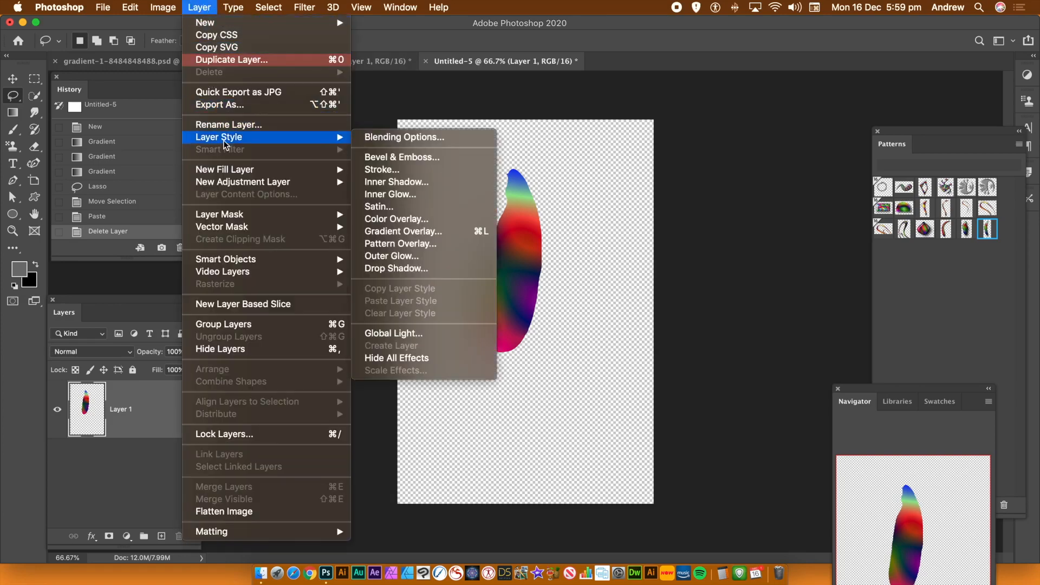
left_click(400, 157)
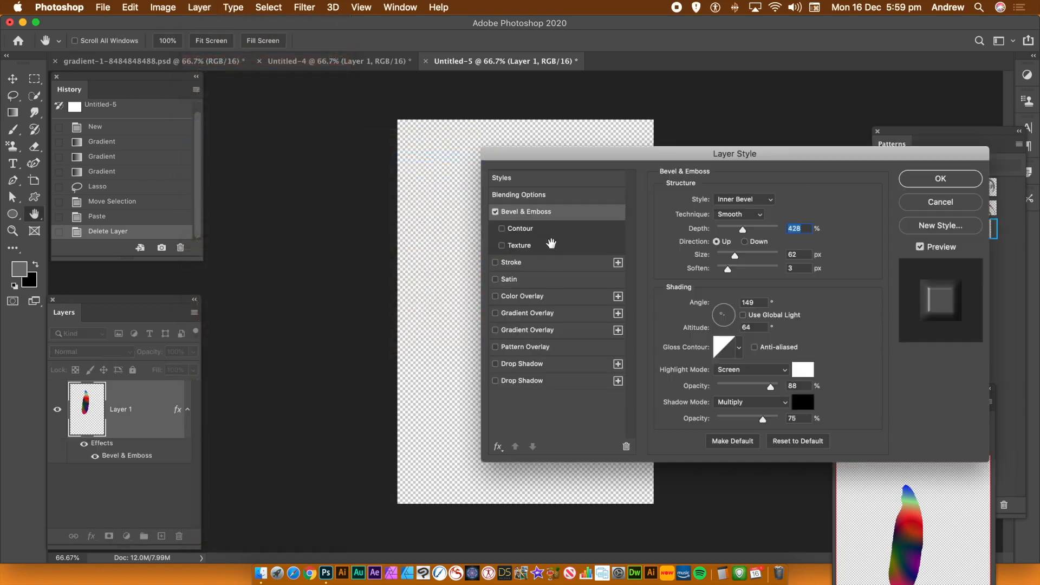
left_click_drag(558, 160, 613, 156)
left_click_drag(796, 222, 801, 224)
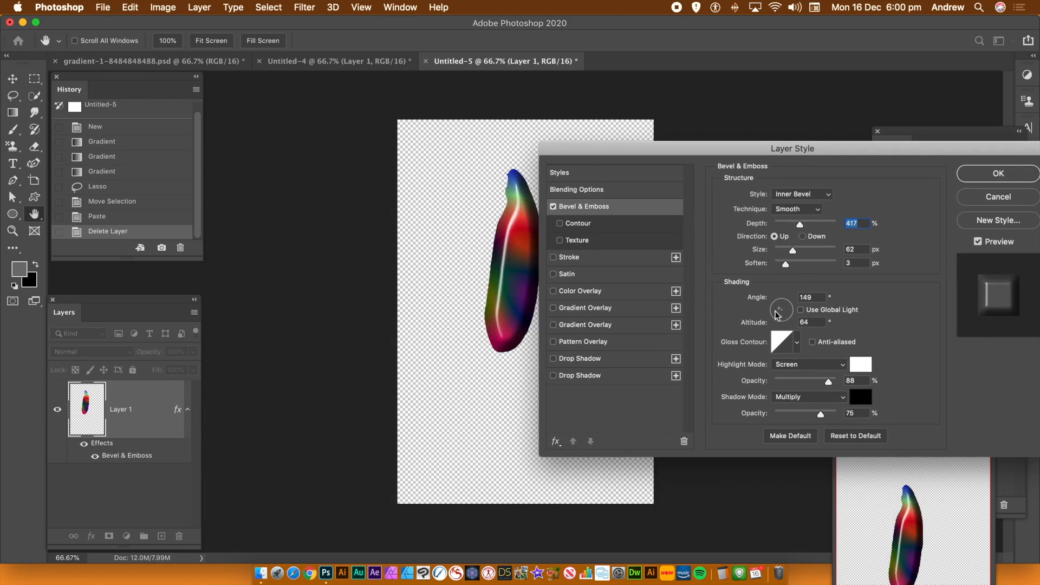
Add a drop shadow to the shape, shift it to an angle of 114° and distance of 125 px, and apply the layer style
left_click(581, 377)
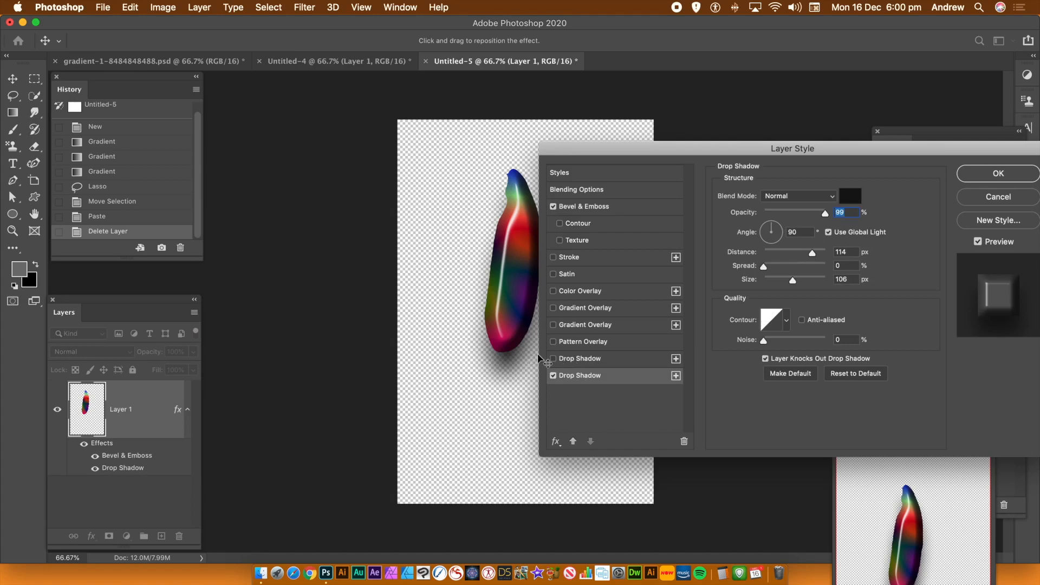
left_click(584, 377)
left_click_drag(520, 353, 530, 349)
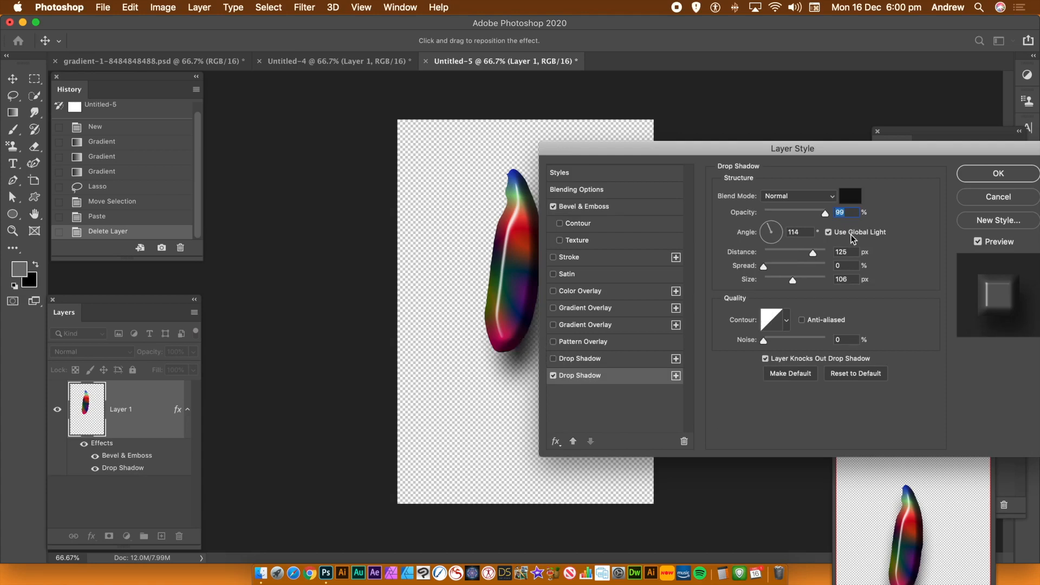
left_click(982, 174)
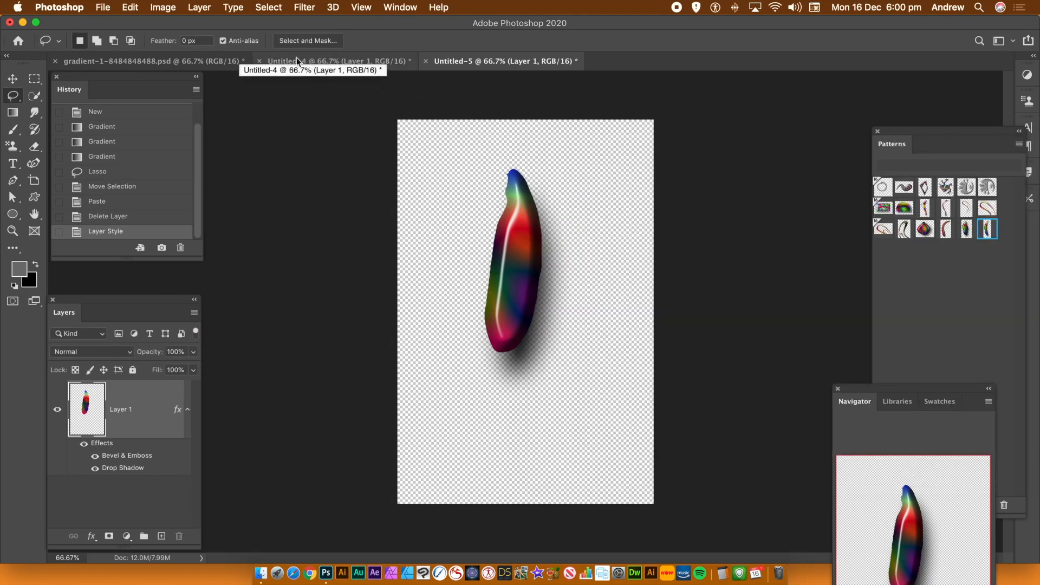
Select a rectangular area around the beveled shape and its shadow and define it as a pattern with the default name
left_click(33, 79)
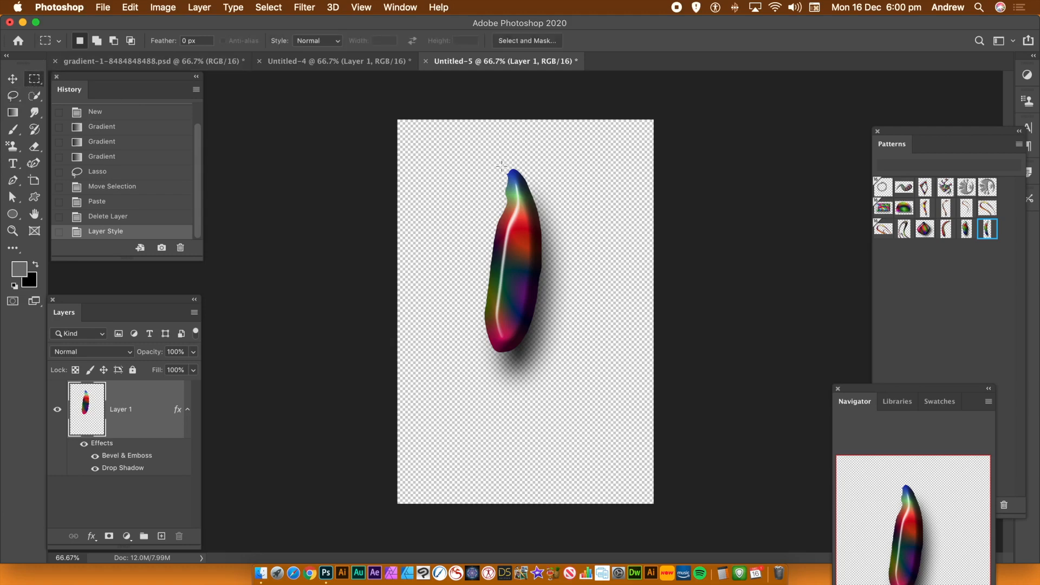
left_click_drag(463, 155, 579, 419)
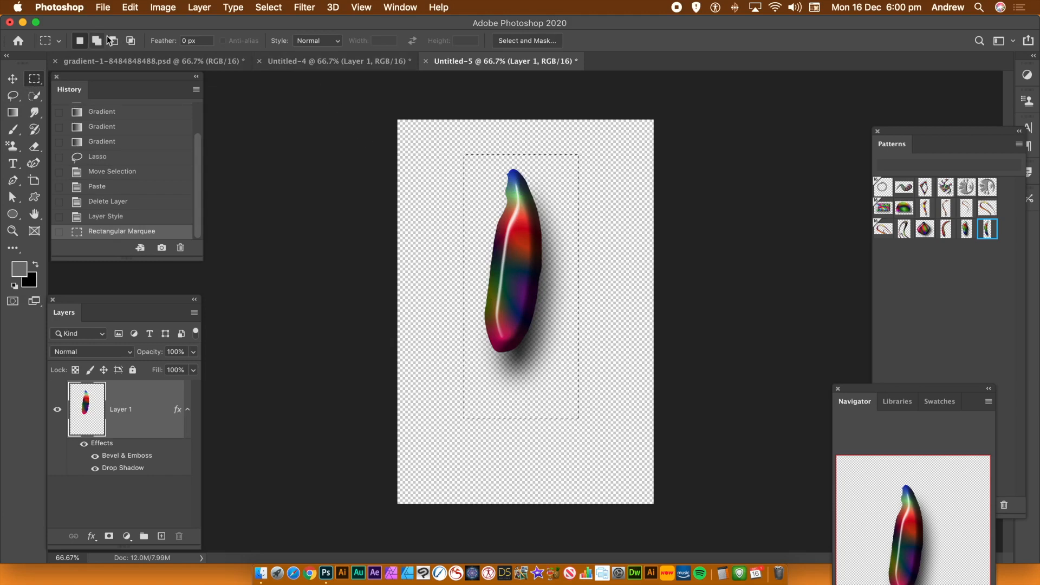
left_click(132, 8)
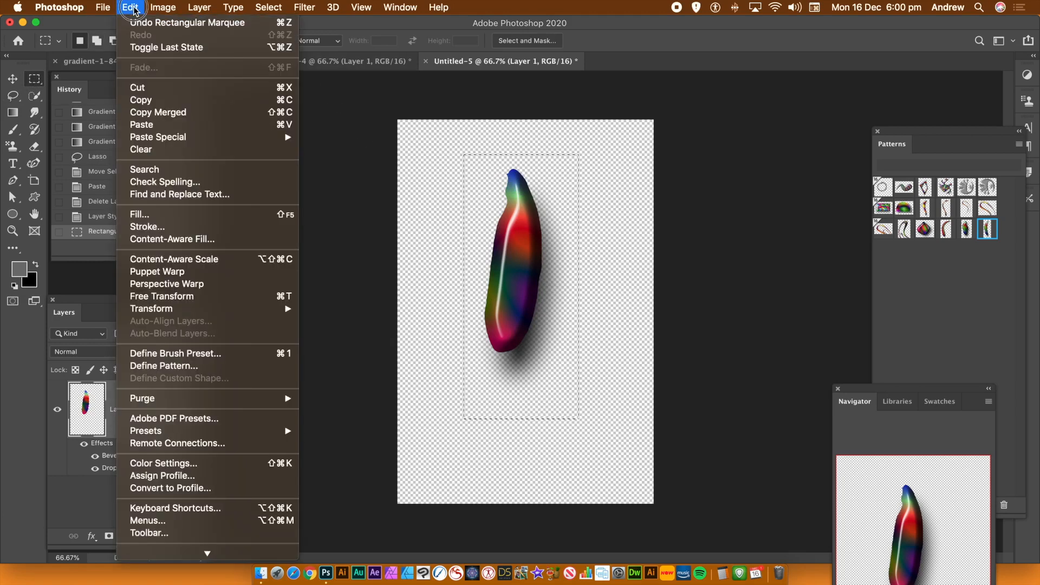
left_click(157, 368)
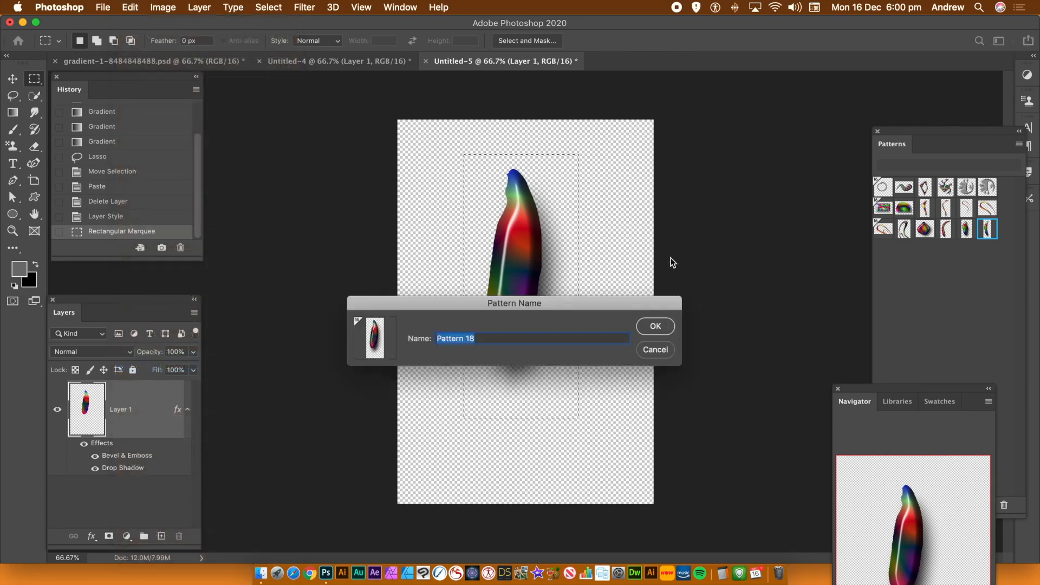
left_click(658, 327)
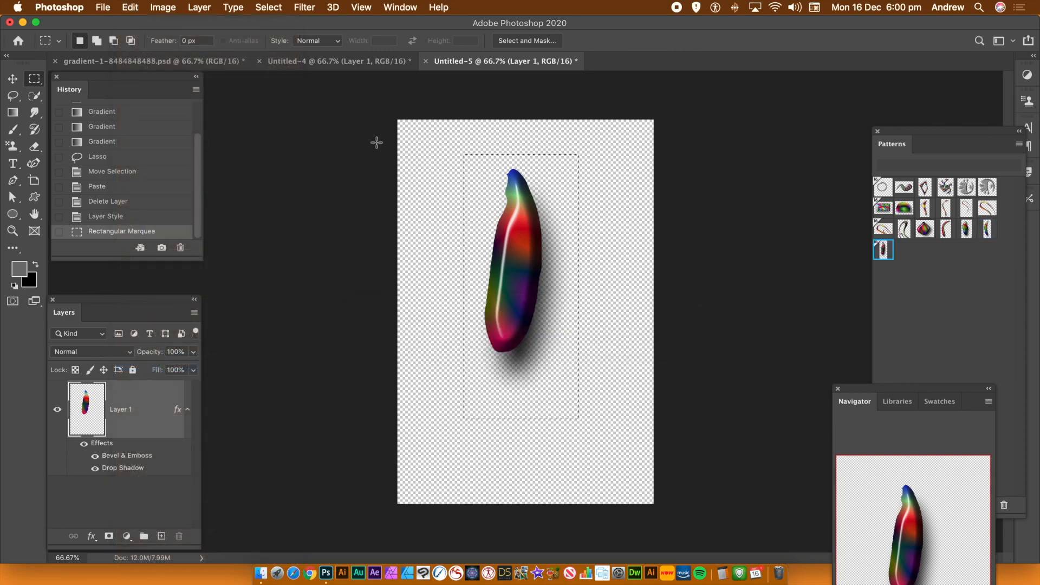
Deselect the rectangular area and convert the shape's layer to a smart object
left_click(268, 7)
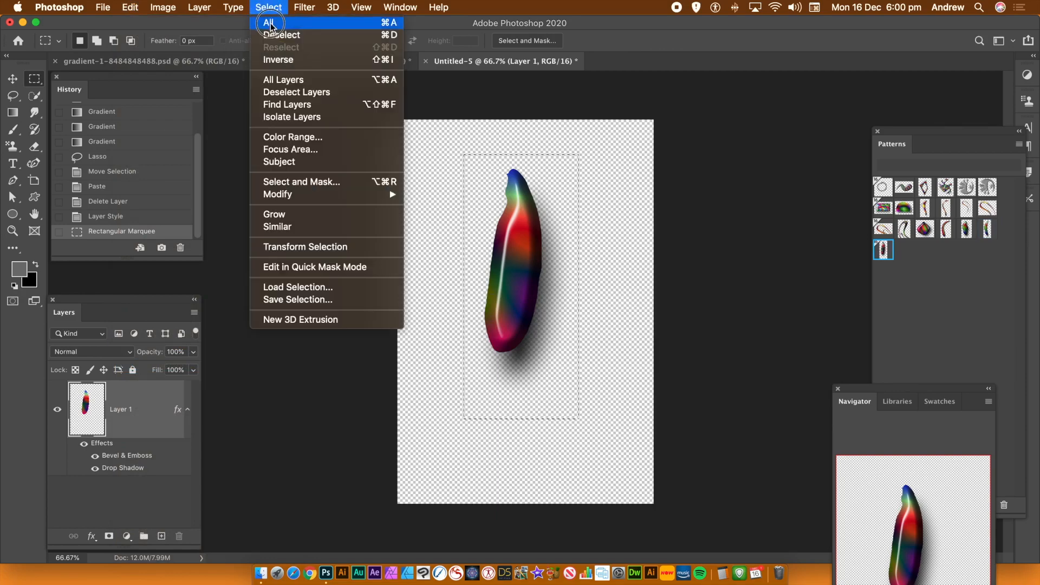
left_click(281, 35)
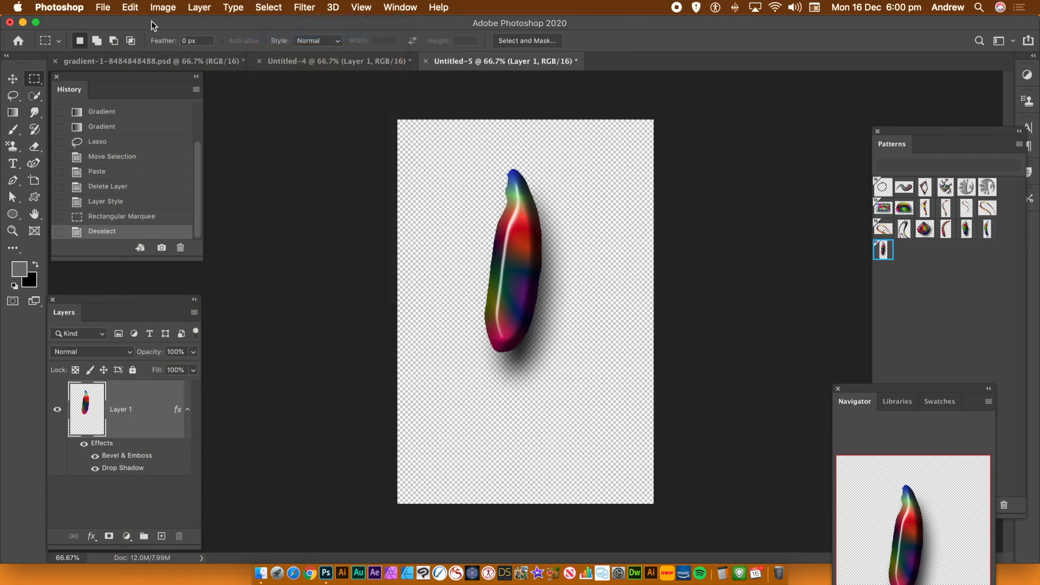
left_click(198, 7)
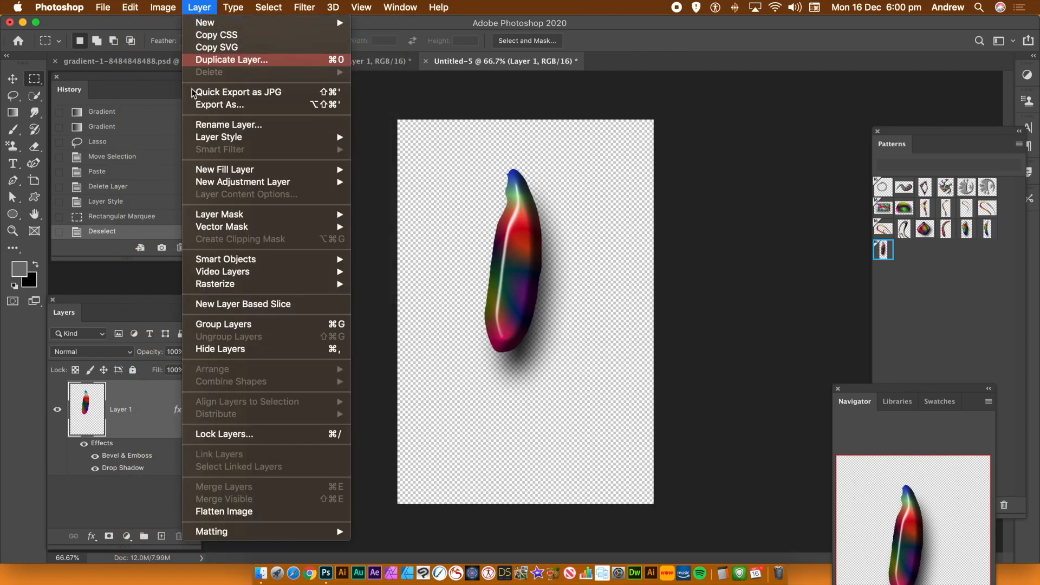
mouse_move(230, 260)
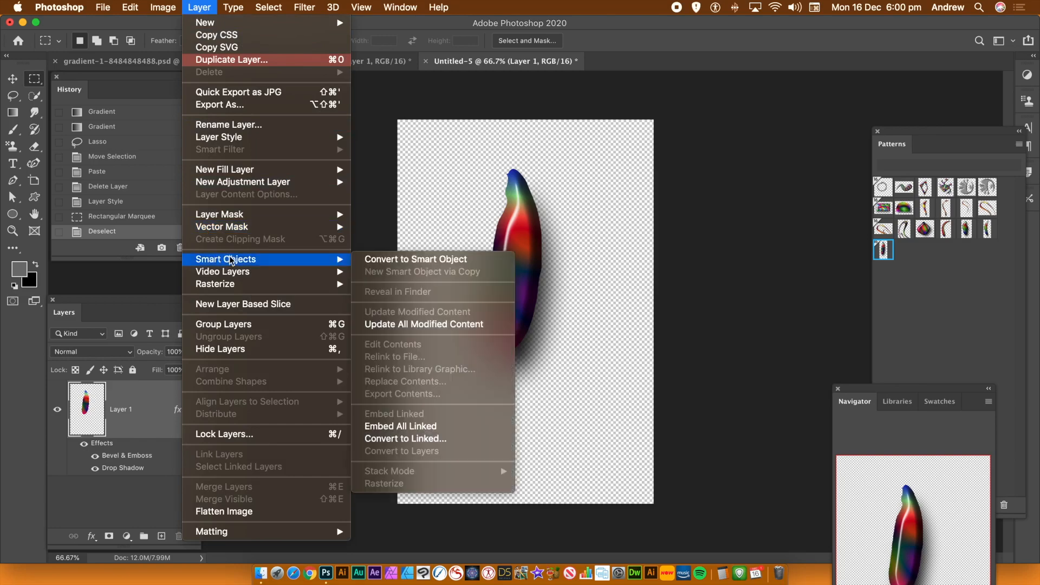
left_click(379, 259)
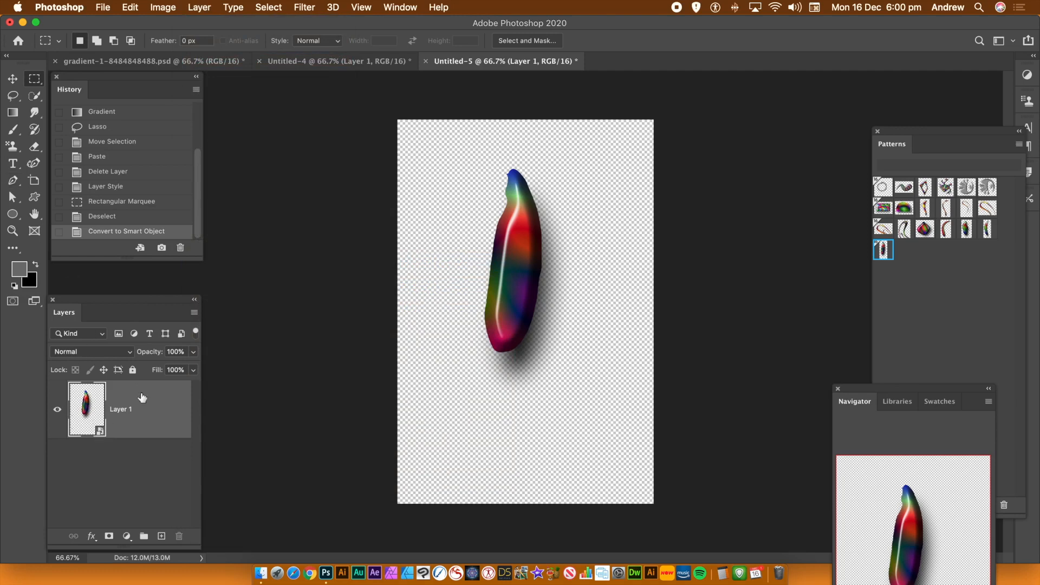
Start the Liquify filter on the smart object and bloat the shape's upper end with the 305 brush
left_click(305, 7)
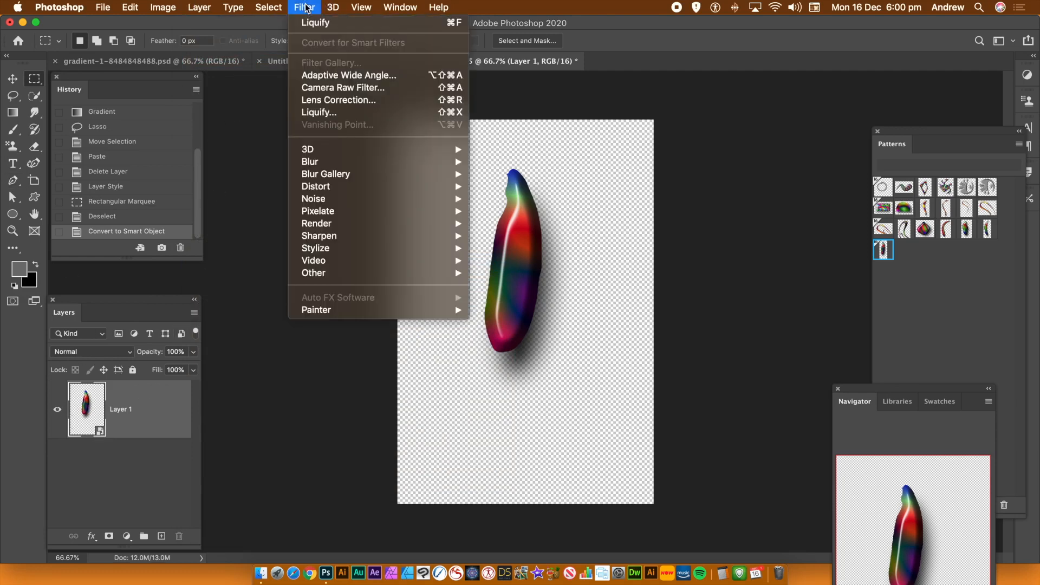
left_click(330, 112)
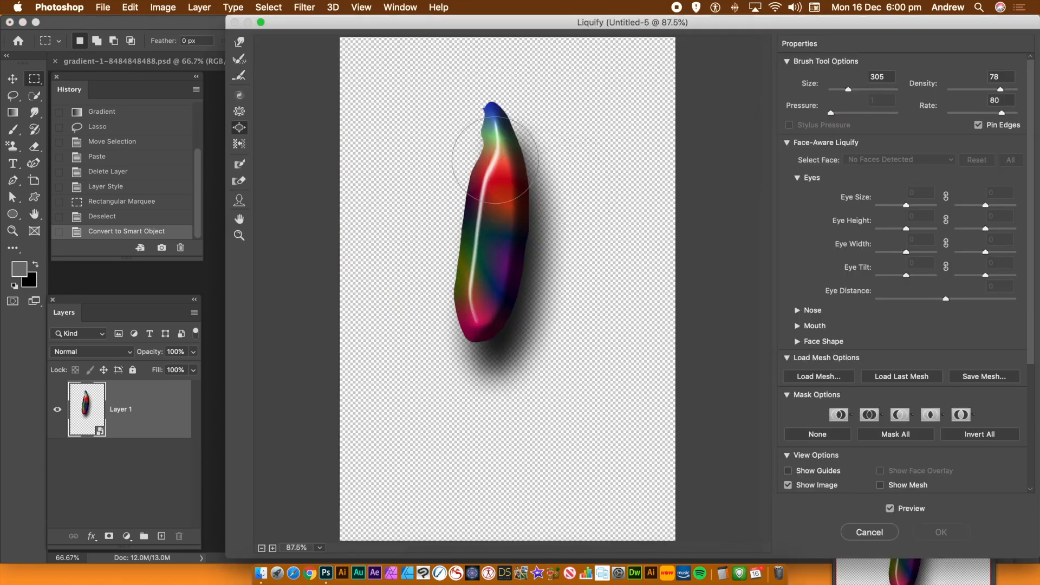
left_click_drag(481, 185, 494, 74)
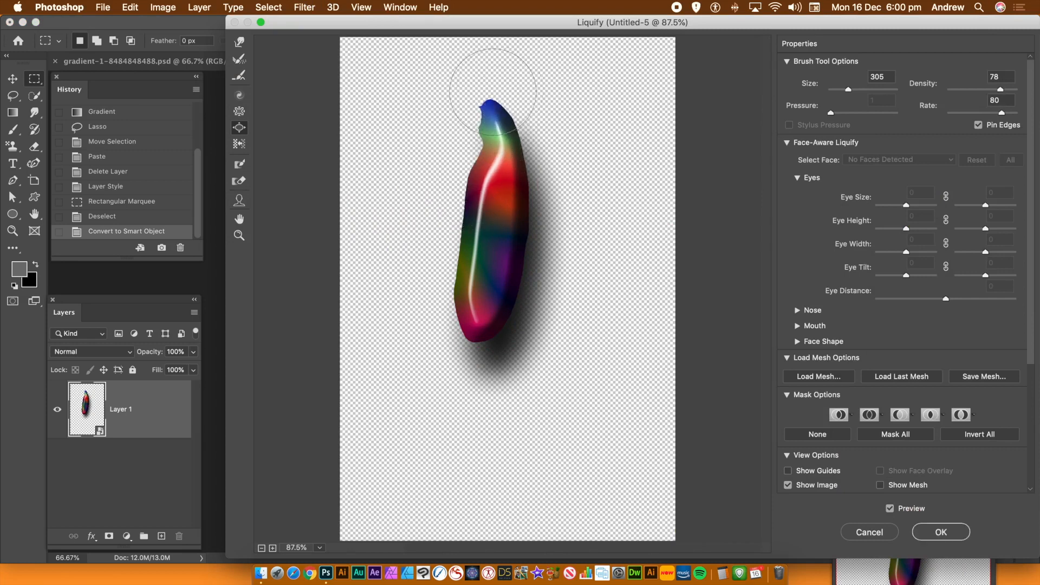
Stretch and bend the shape into a long diagonal curve using Forward Warp strokes with the 1410 brush
left_click(241, 45)
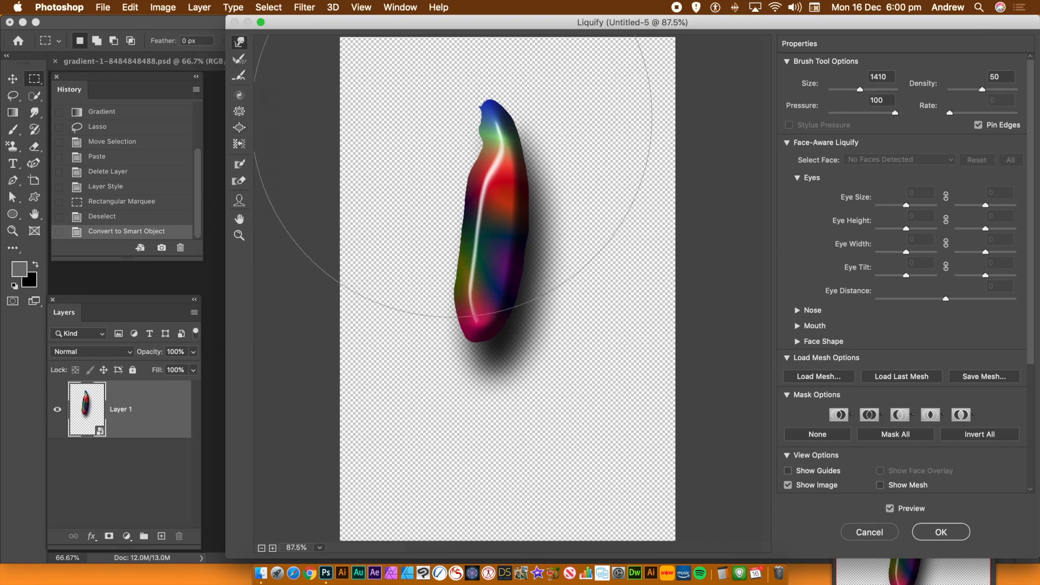
left_click_drag(476, 167, 476, 100)
mouse_move(507, 208)
left_mouse_down()
mouse_move(453, 233)
mouse_move(455, 287)
mouse_move(431, 373)
left_mouse_up()
mouse_move(441, 177)
left_mouse_down()
mouse_move(469, 195)
mouse_move(502, 193)
mouse_move(501, 204)
left_mouse_up()
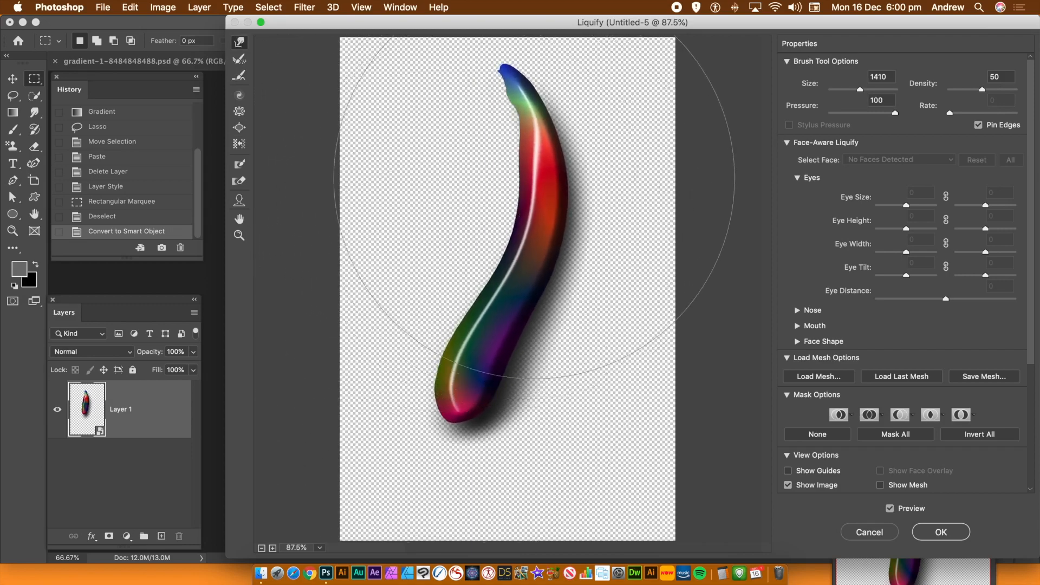
left_click_drag(524, 157, 561, 130)
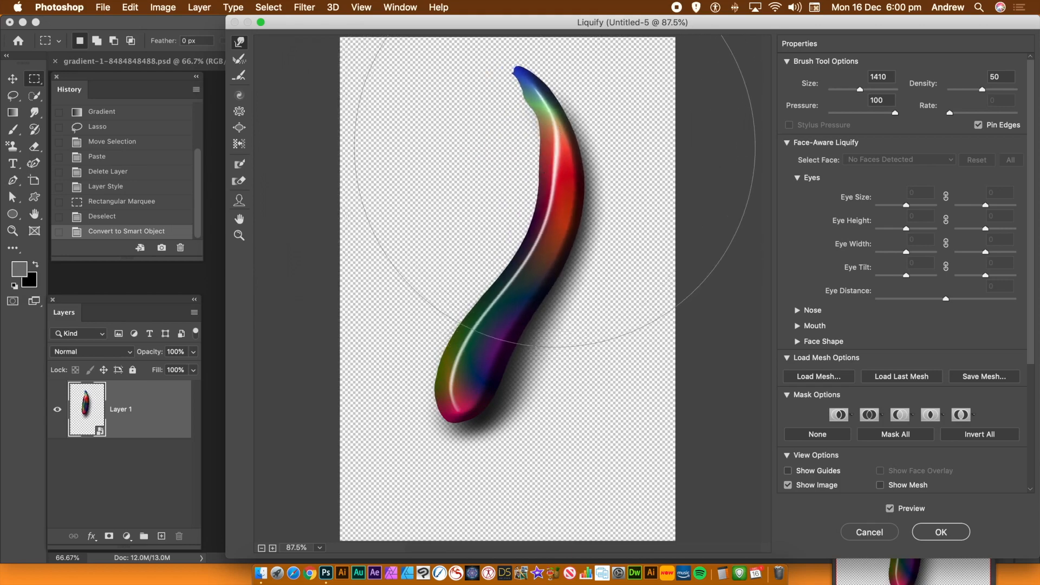
mouse_move(479, 293)
left_mouse_down()
mouse_move(448, 308)
mouse_move(421, 366)
left_mouse_up()
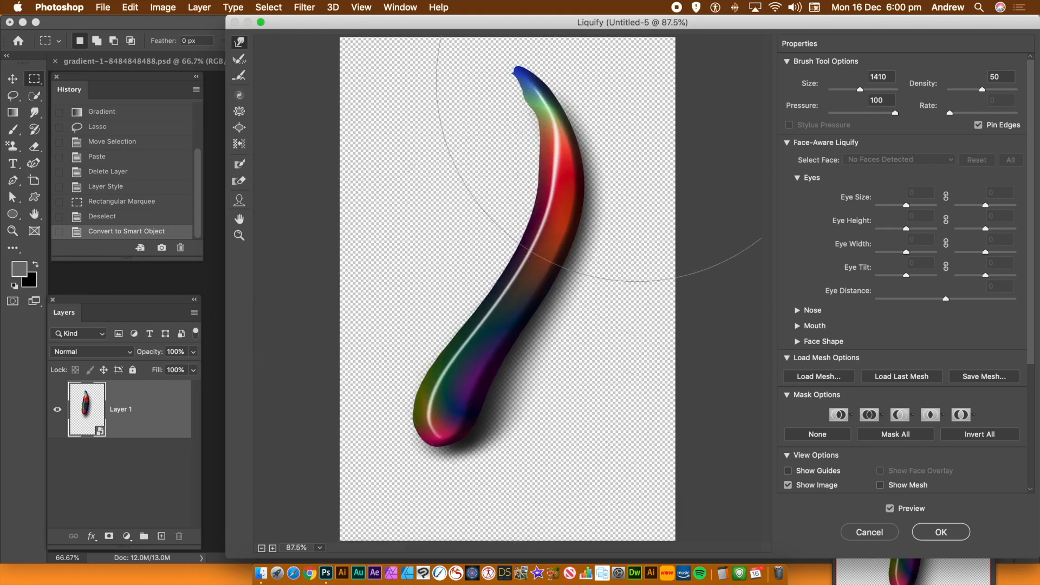
left_click_drag(506, 86, 541, 87)
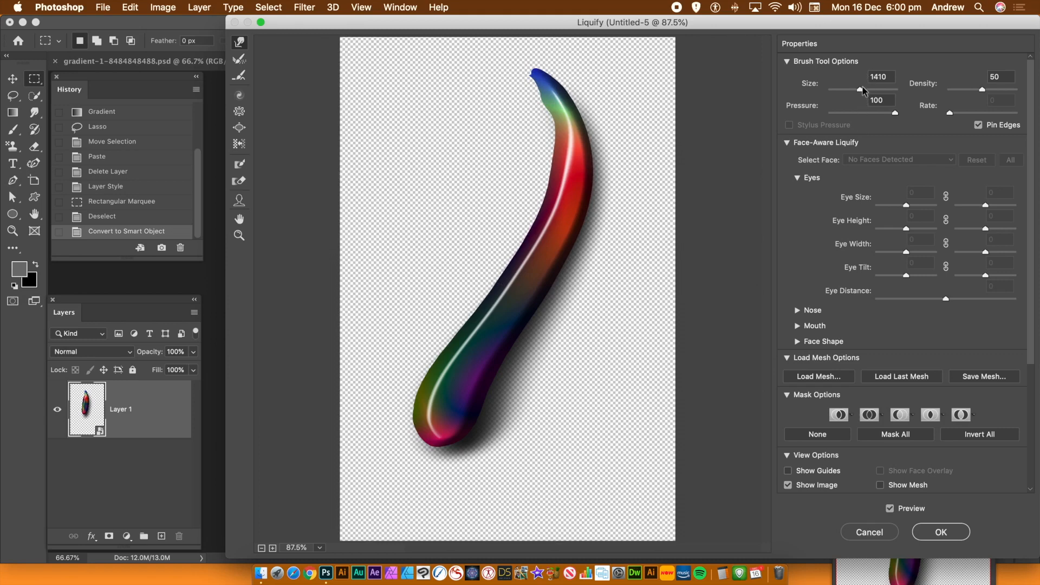
Set the warp brush size to 557, nudge the curve near its blue tip, and apply the Liquify filter
left_click_drag(859, 90, 852, 90)
mouse_move(550, 104)
left_mouse_down()
mouse_move(539, 93)
mouse_move(571, 123)
mouse_move(553, 120)
left_mouse_up()
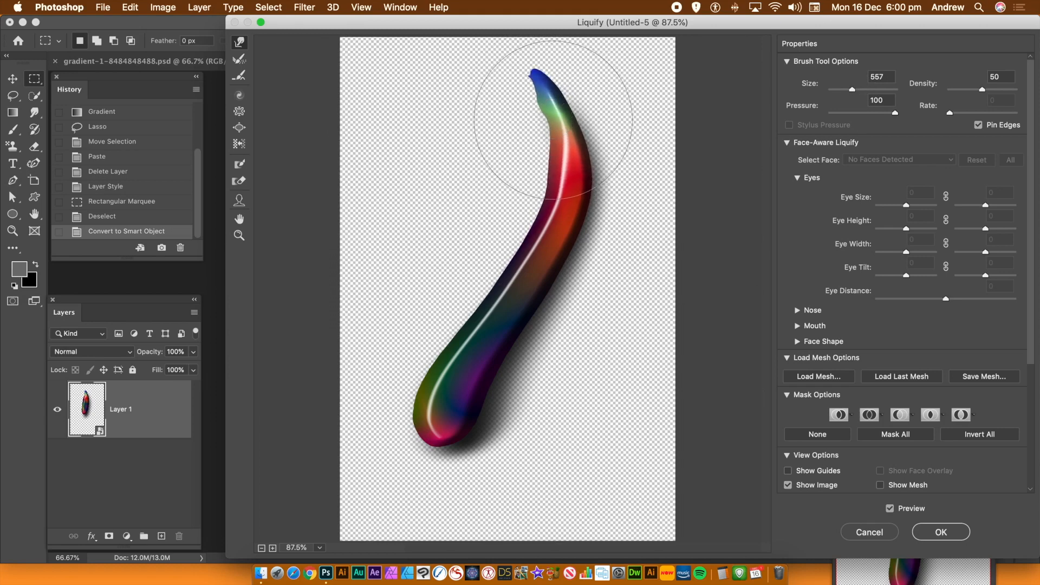
left_click(930, 532)
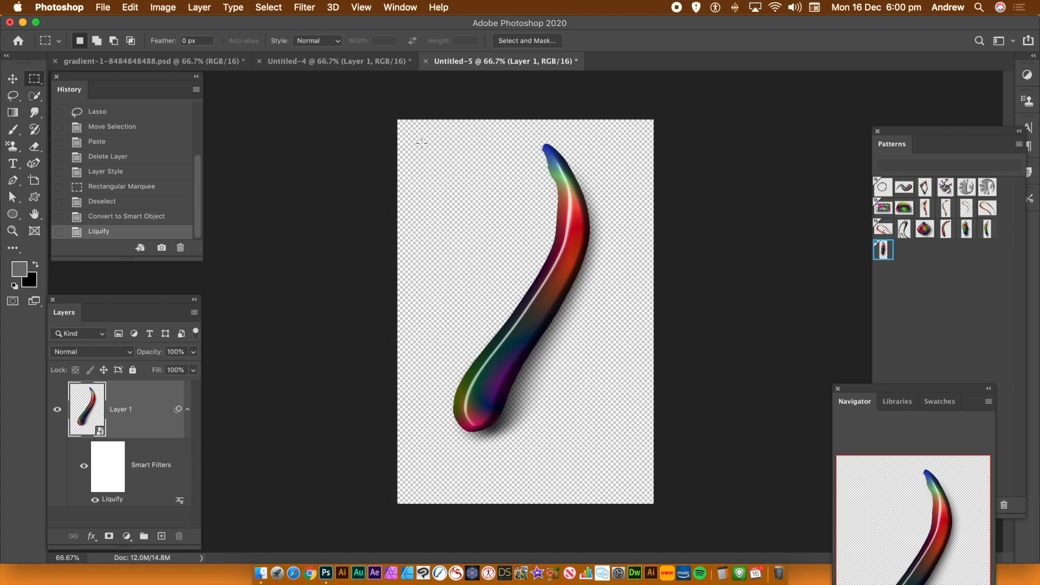
Select a rectangular area around the warped curve and define it as another pattern with the default name
left_click_drag(435, 138, 607, 454)
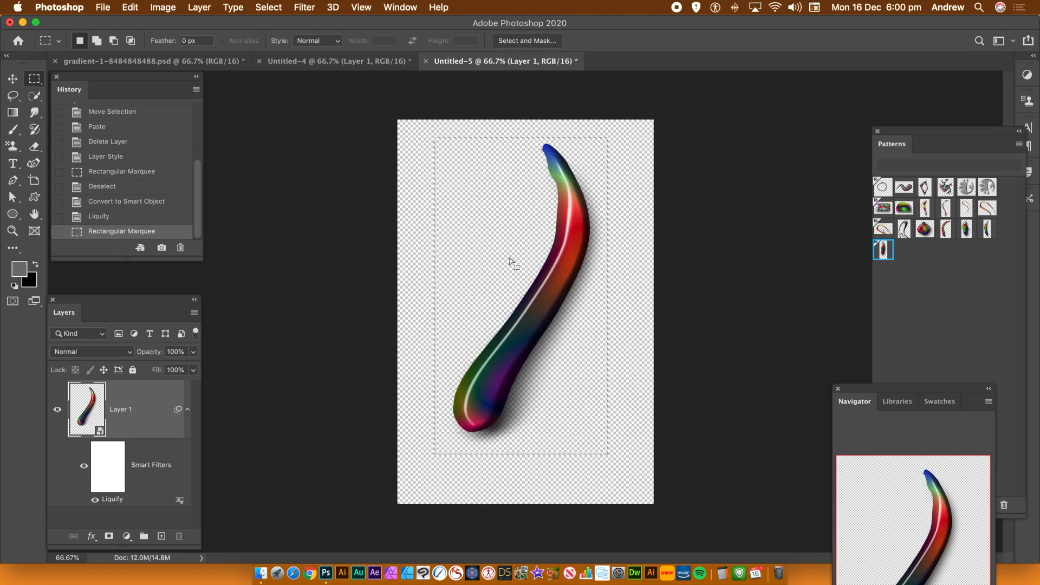
left_click(128, 7)
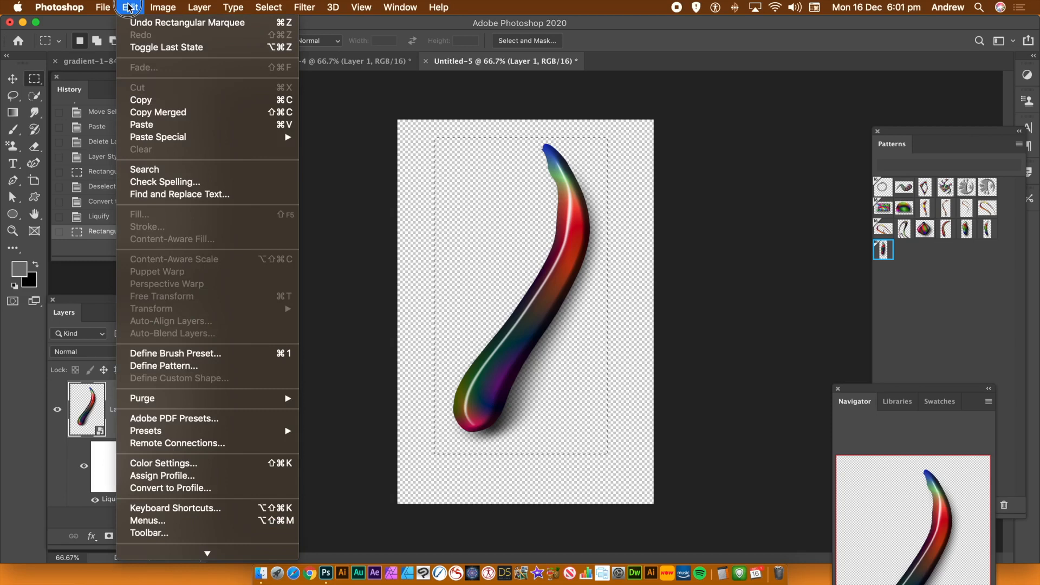
left_click(185, 366)
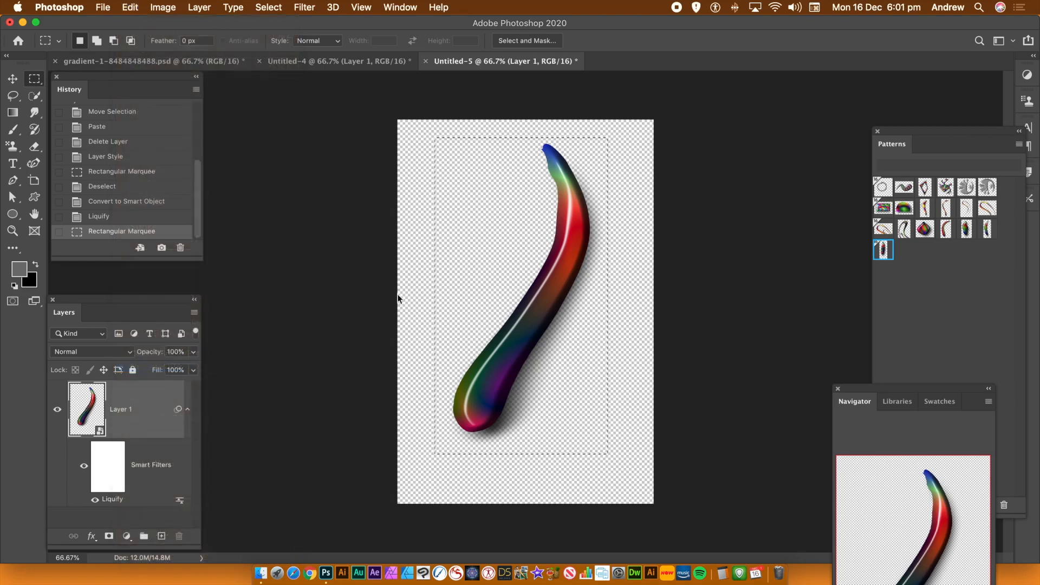
left_click(655, 325)
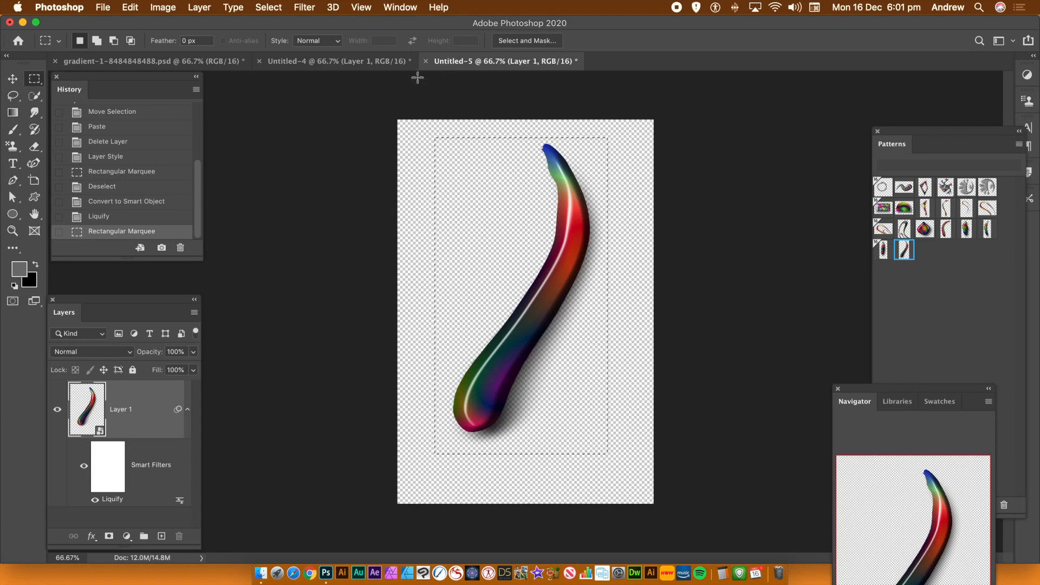
Create a new 10 x 15 cm document at 300 ppi in 16-bit RGB with a white background
left_click(100, 7)
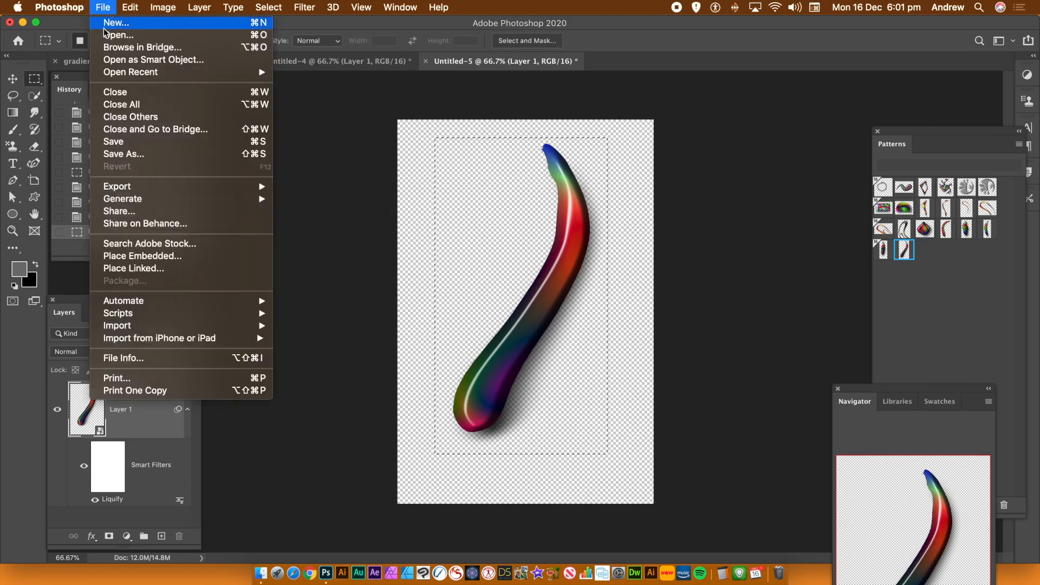
left_click(107, 27)
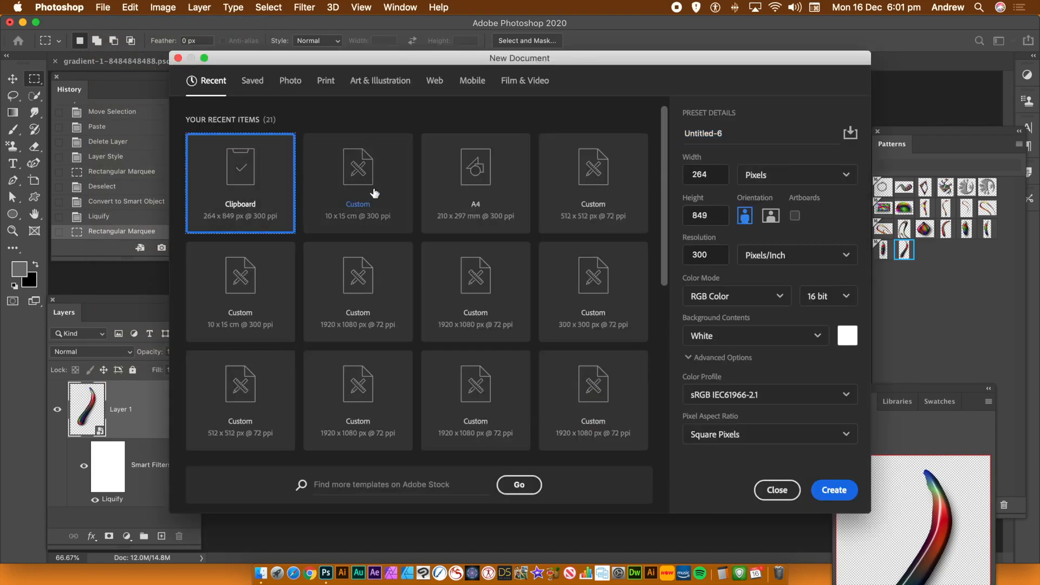
left_click(366, 178)
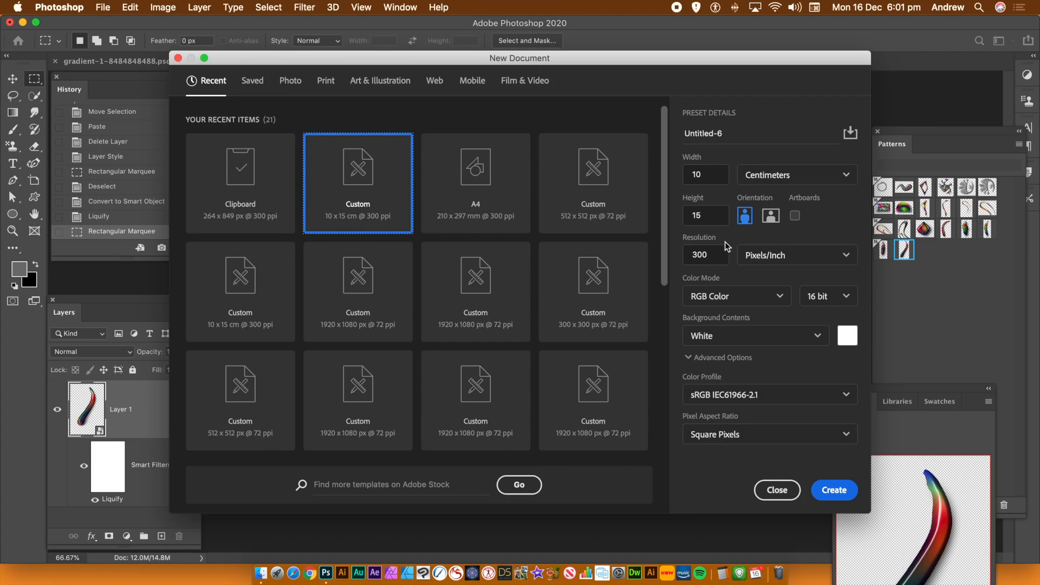
left_click(836, 491)
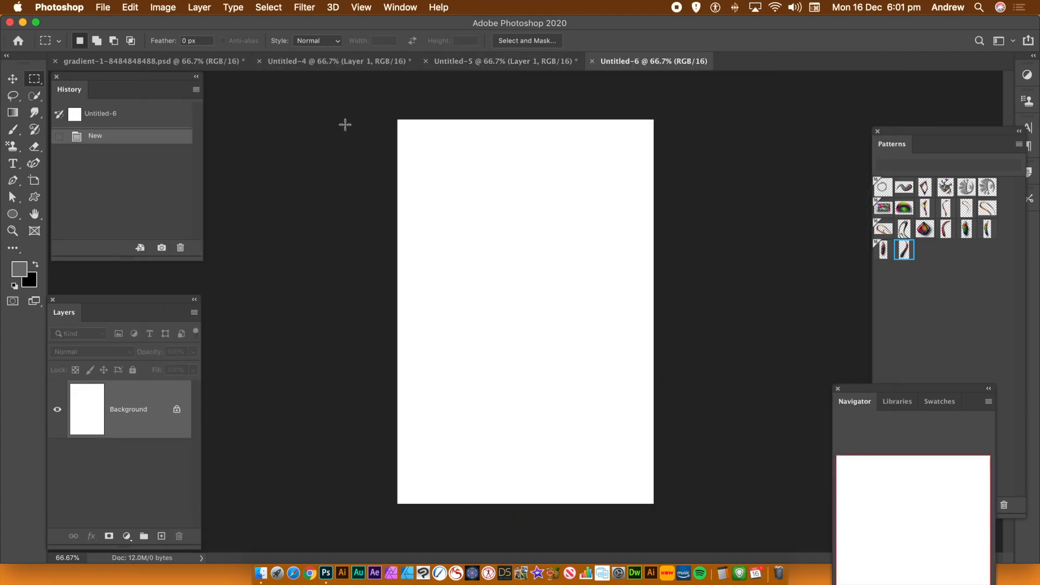
Start a Pattern fill on the blank background and choose the newly defined warped curve as the custom pattern
left_click(130, 7)
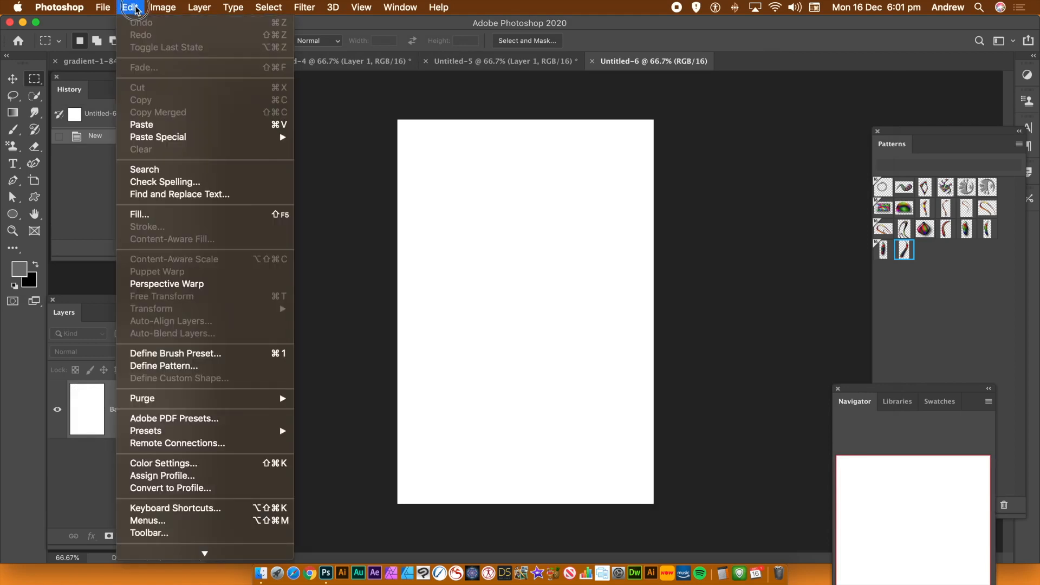
left_click(154, 216)
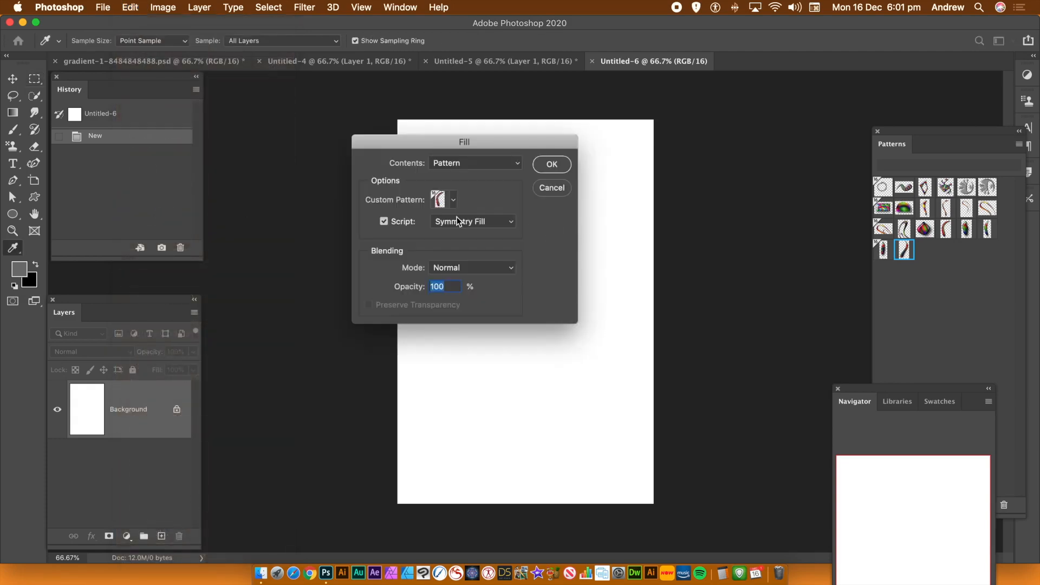
left_click(452, 201)
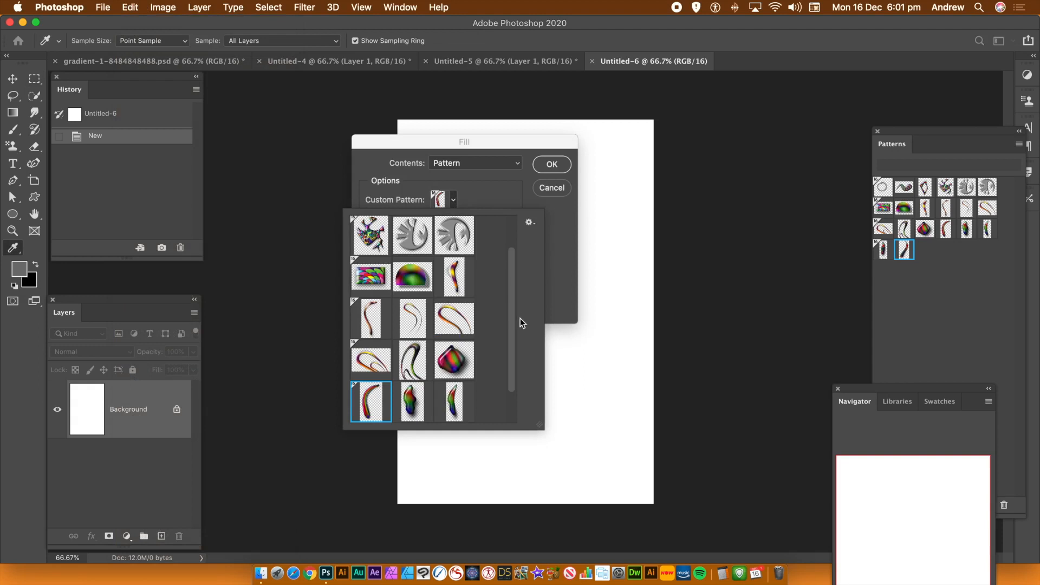
left_click_drag(511, 324, 513, 413)
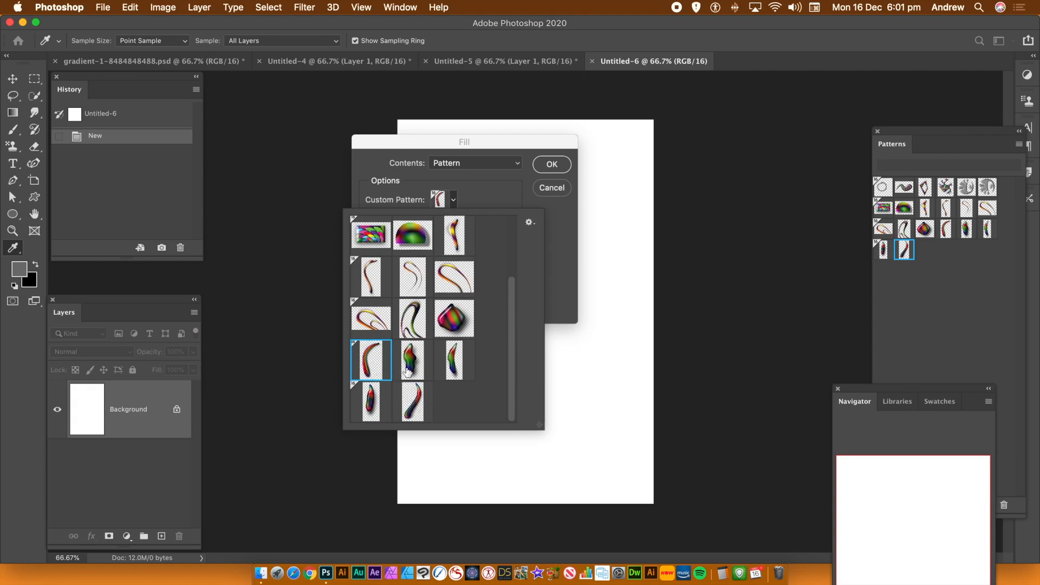
left_click(417, 398)
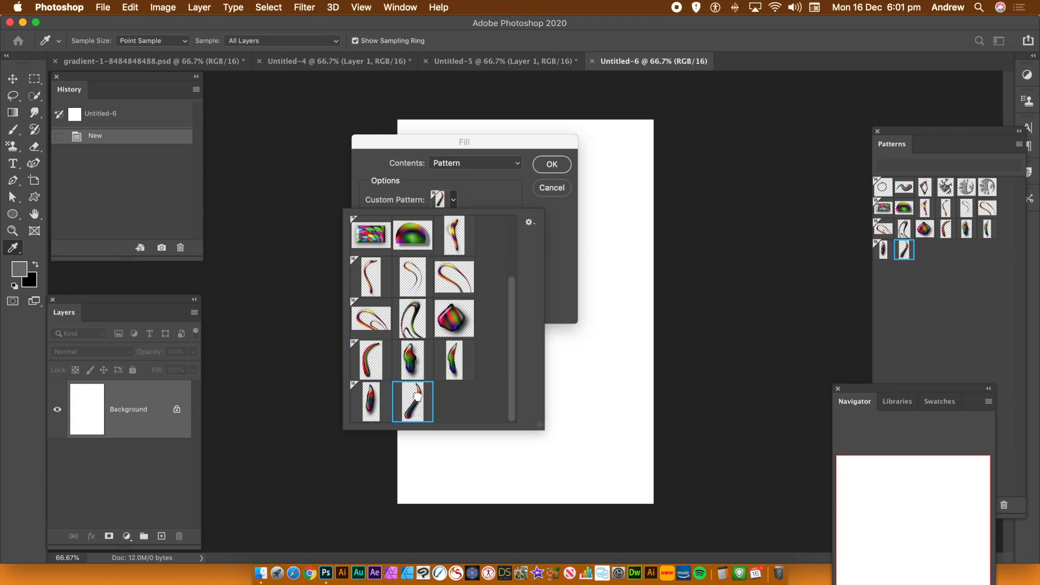
left_click(560, 280)
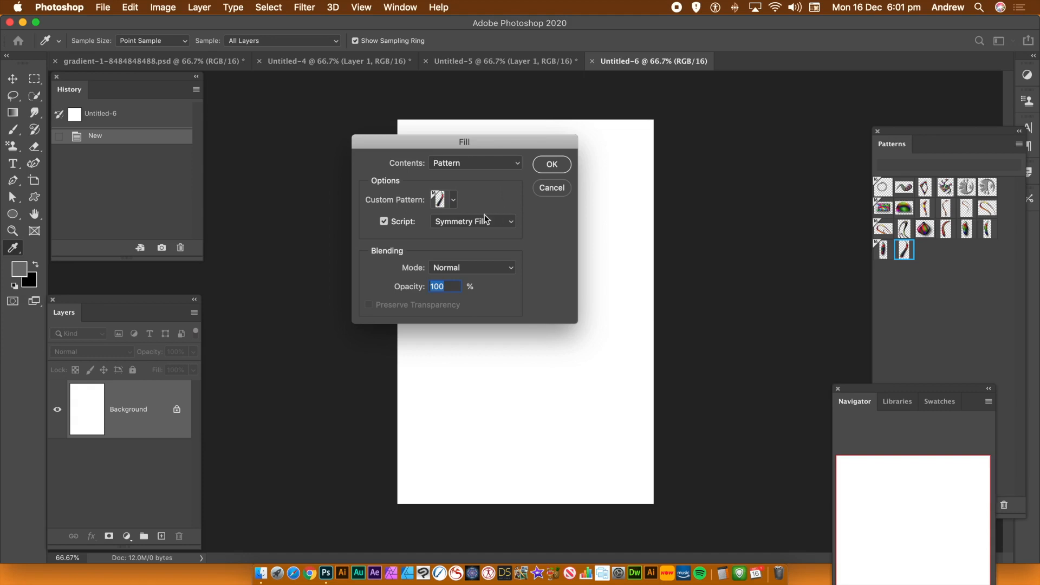
Keep the Symmetry Fill script enabled for the Pattern fill, continue to its settings and keep dilative rotation symmetry as the type
left_click(384, 225)
left_click(385, 224)
left_click(456, 222)
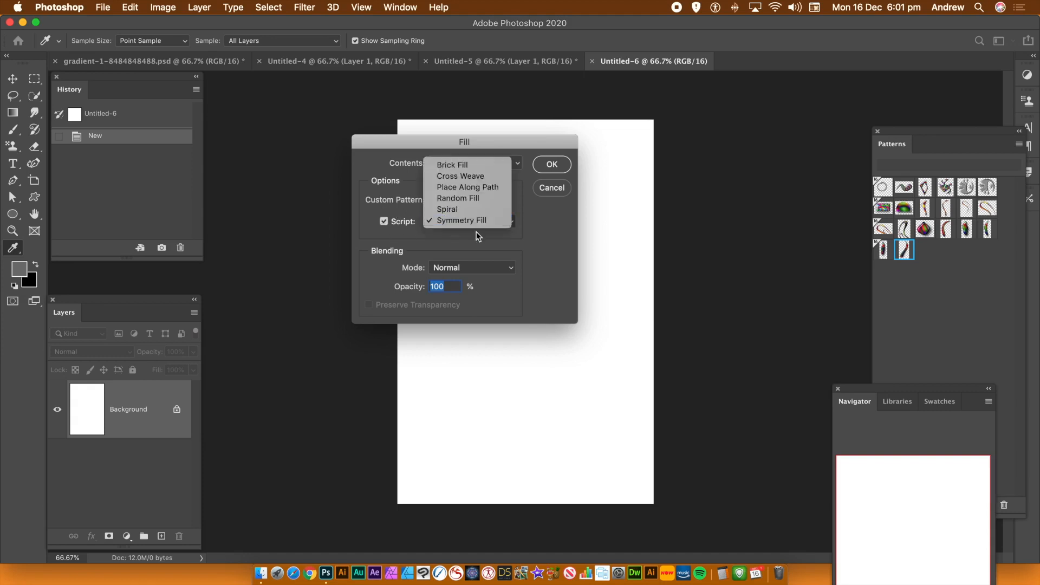
left_click(470, 222)
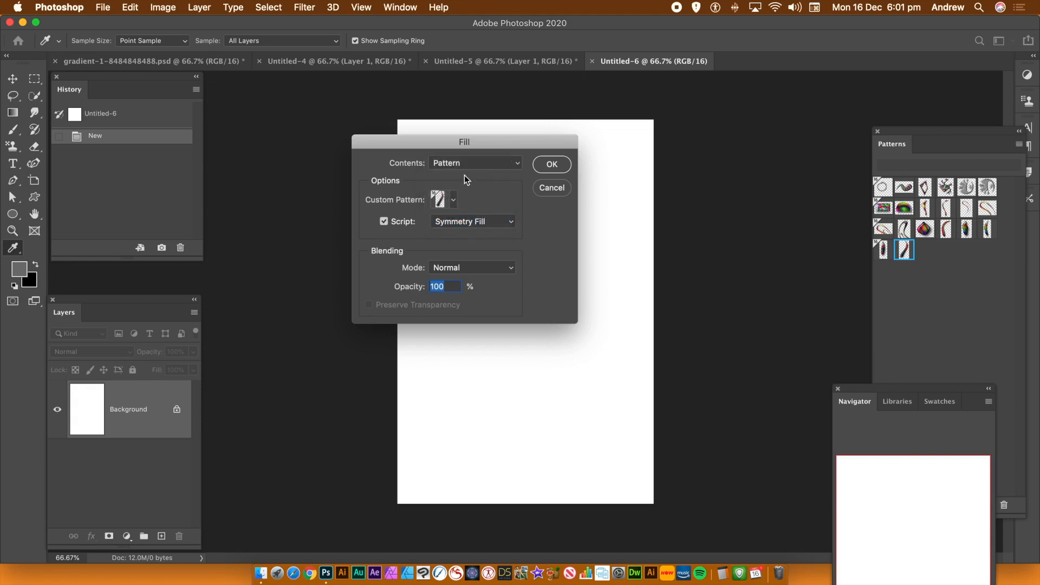
left_click(464, 166)
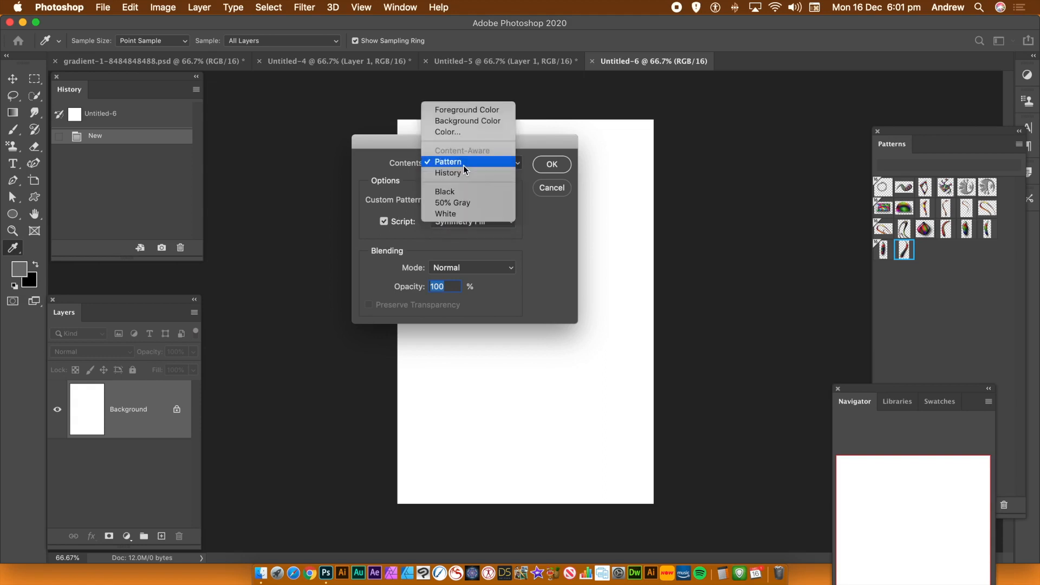
left_click(463, 163)
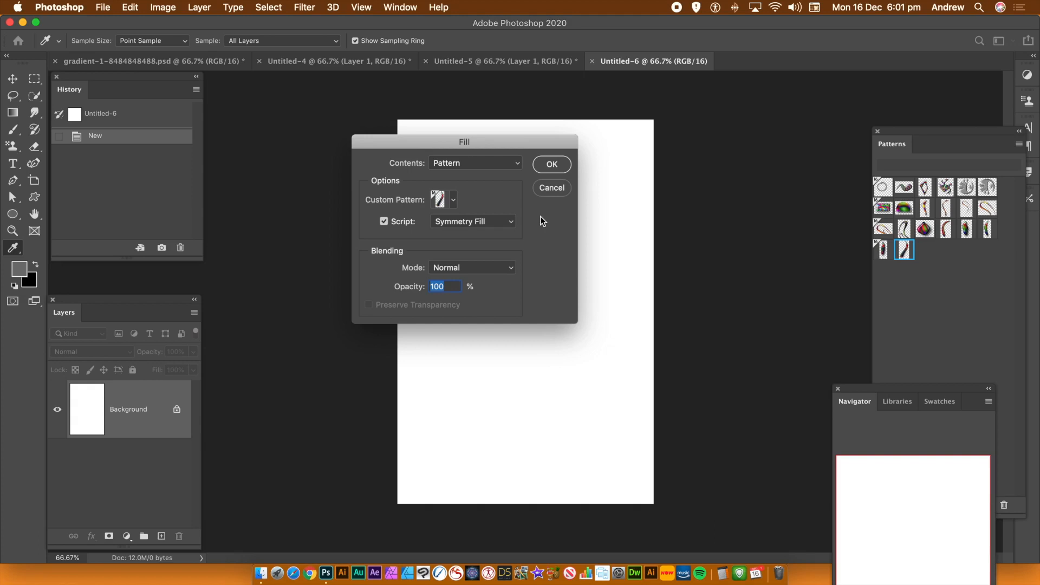
left_click(548, 170)
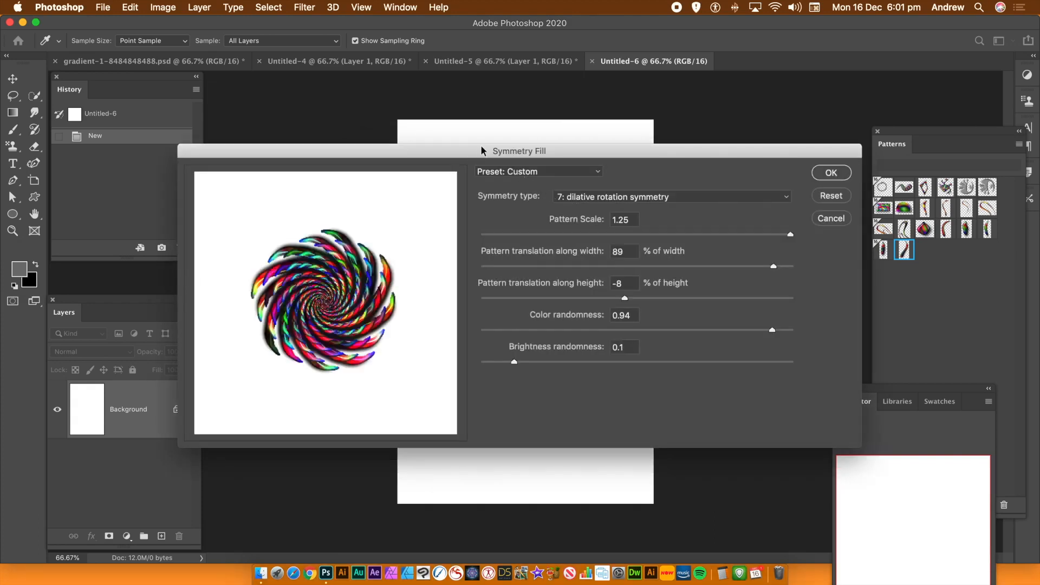
left_click_drag(474, 152, 558, 132)
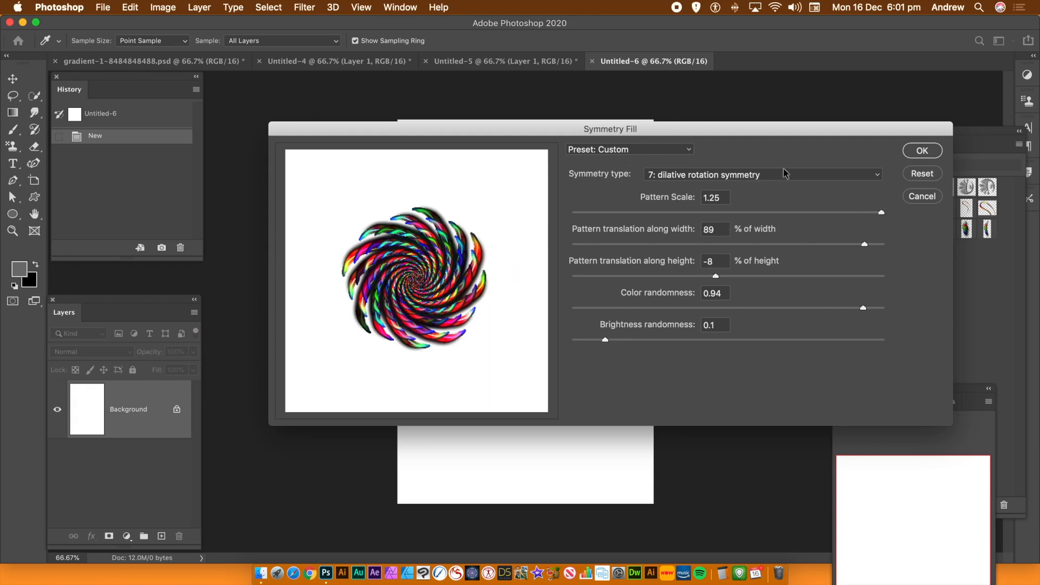
left_click(728, 176)
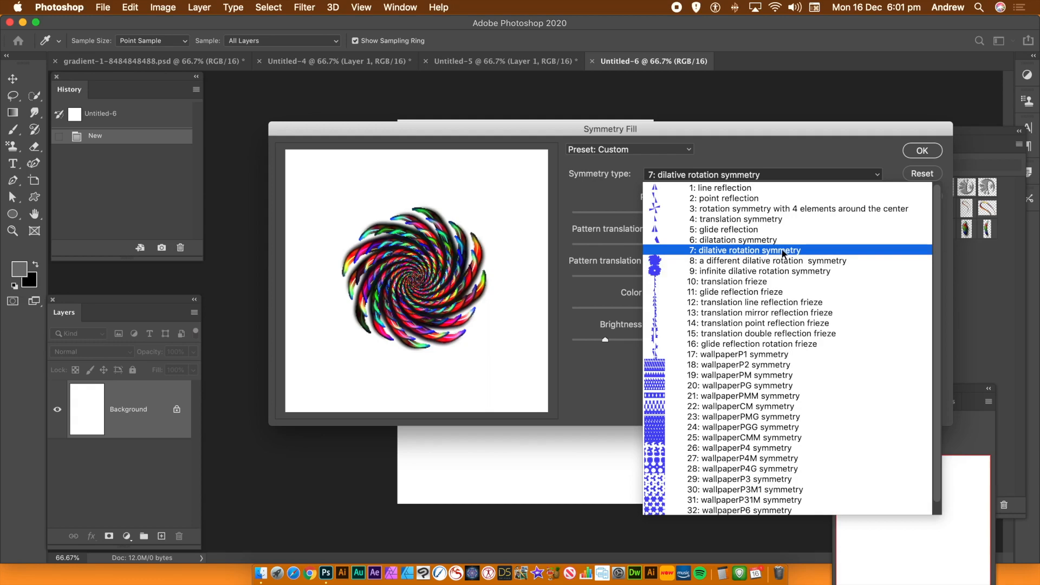
left_click(820, 157)
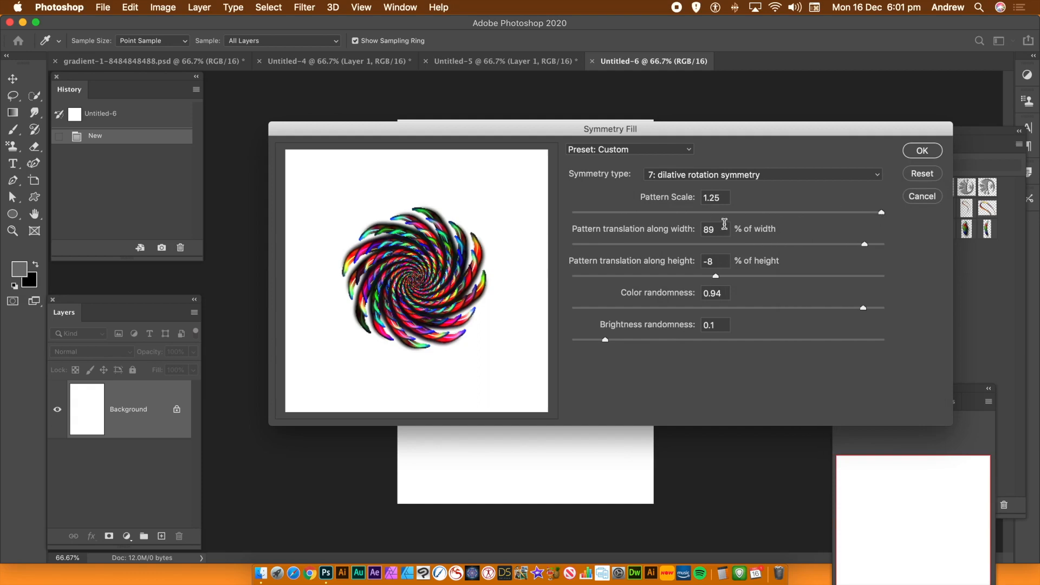
Try a dilative rotation symmetry fill with pattern translation of -65% of width and -12% of height, and undo it
left_click_drag(866, 244, 629, 247)
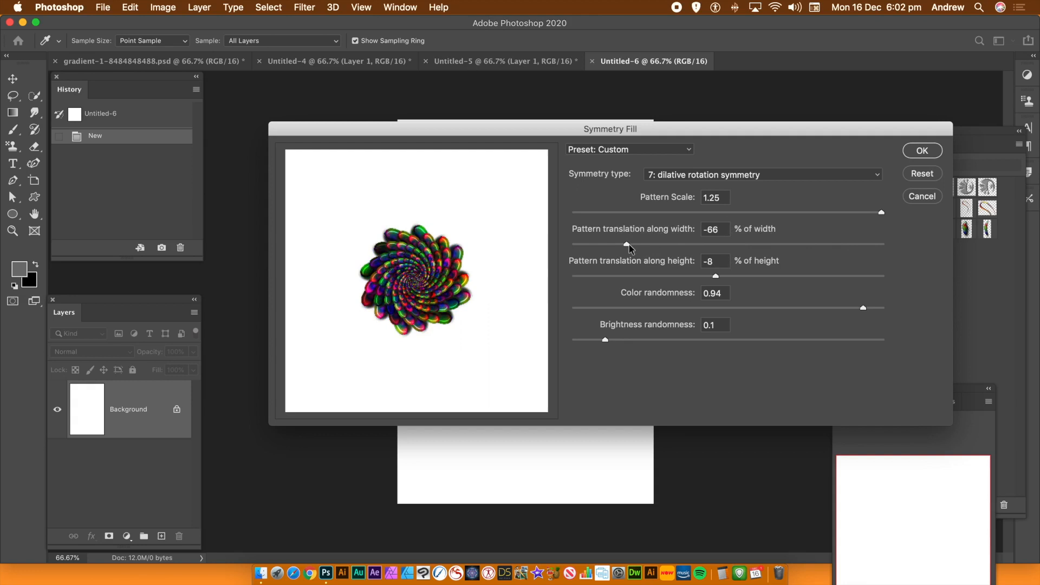
left_click(630, 245)
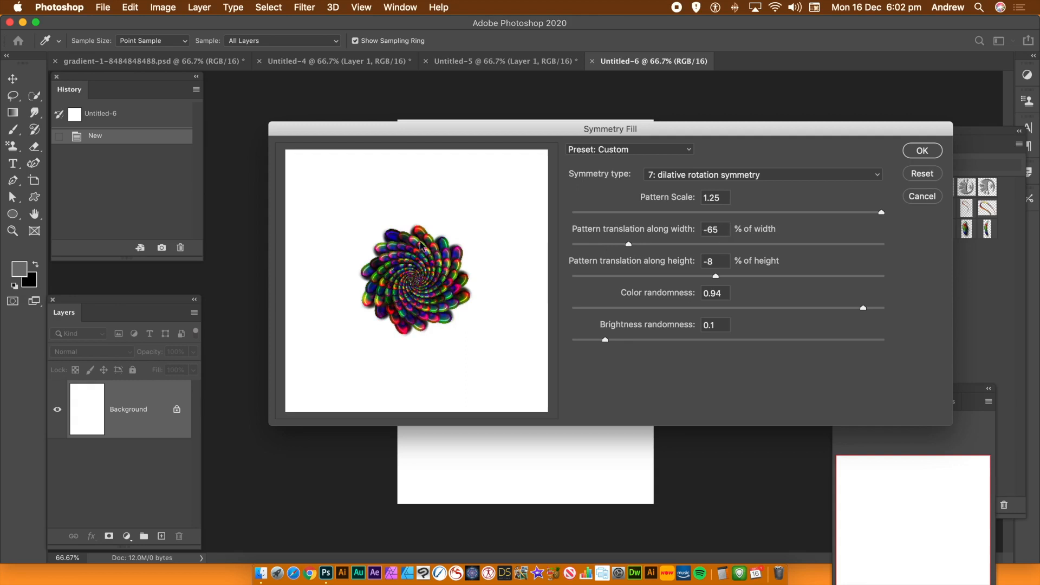
left_click_drag(717, 276, 665, 278)
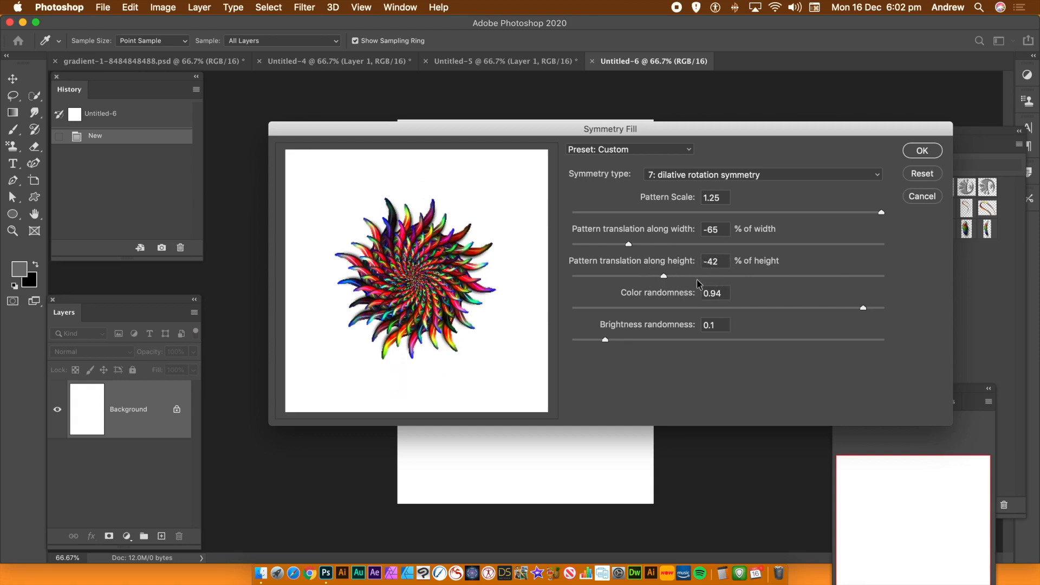
left_click(695, 277)
left_click_drag(695, 277, 712, 277)
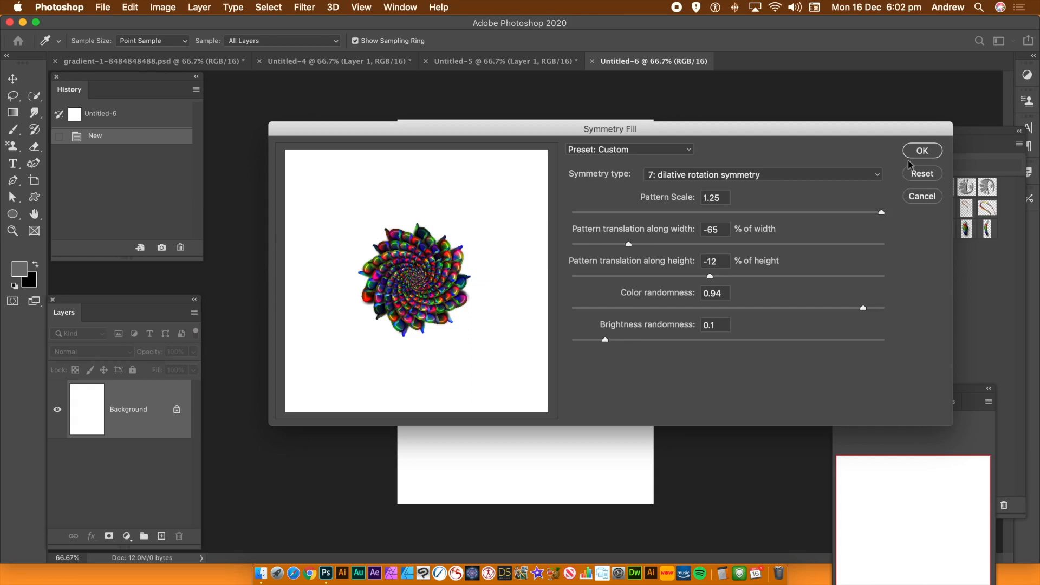
left_click(922, 151)
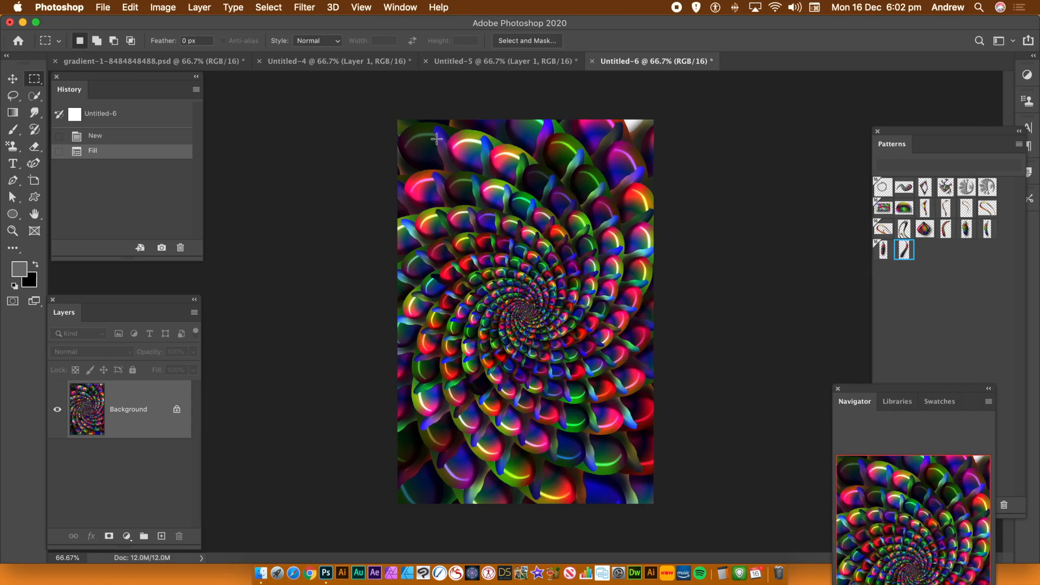
left_click(130, 7)
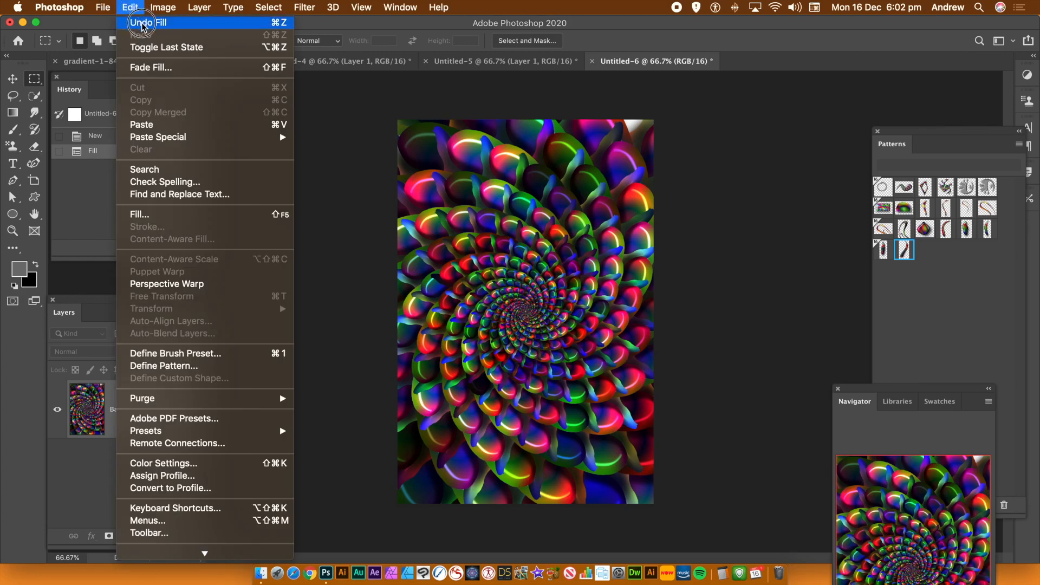
left_click(142, 24)
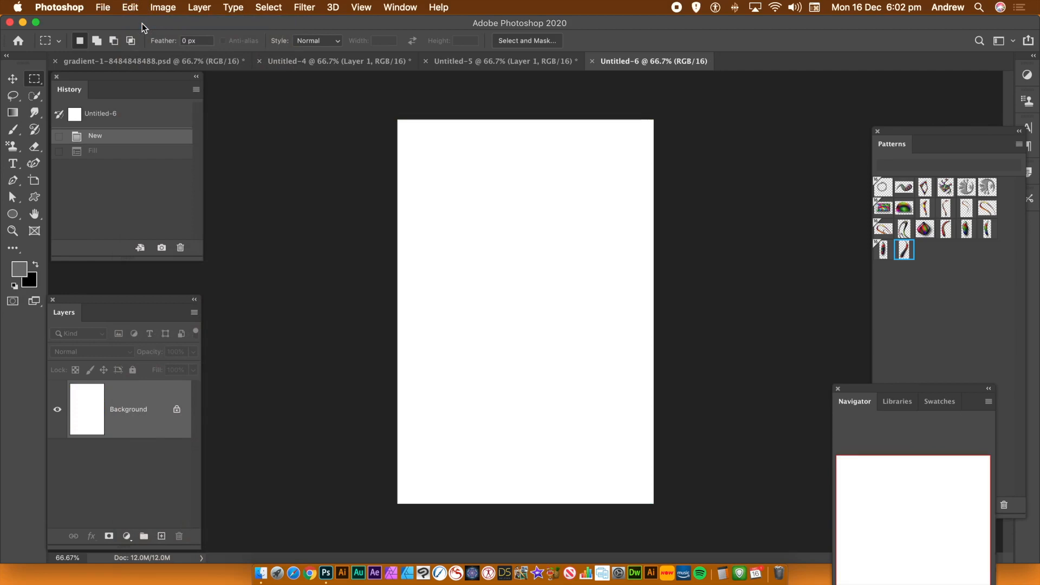
Fill the blank background with the warped curve pattern using Symmetry Fill, with translation of -56% of width and -72% of height
left_click(129, 7)
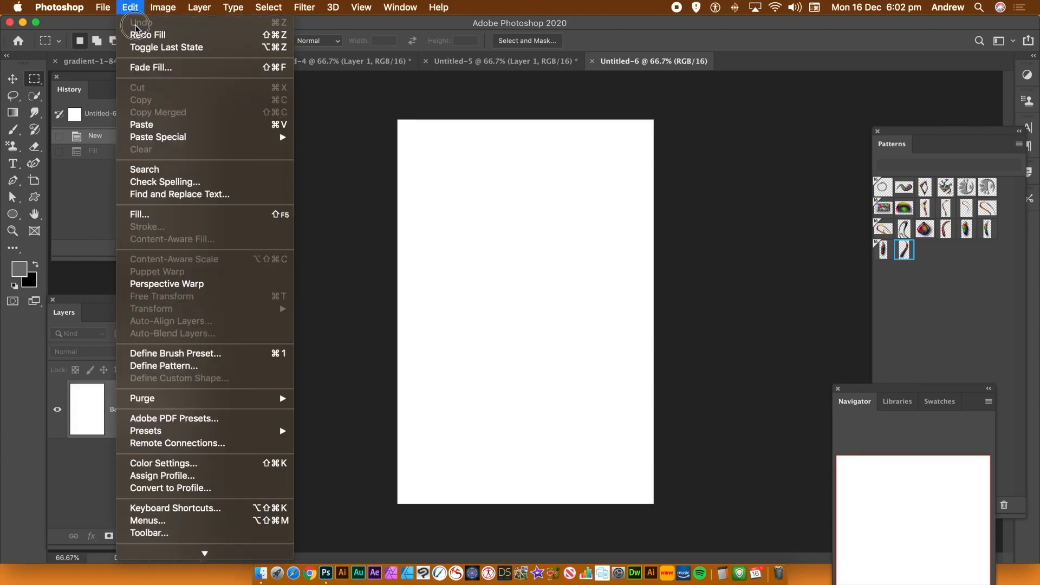
left_click(157, 219)
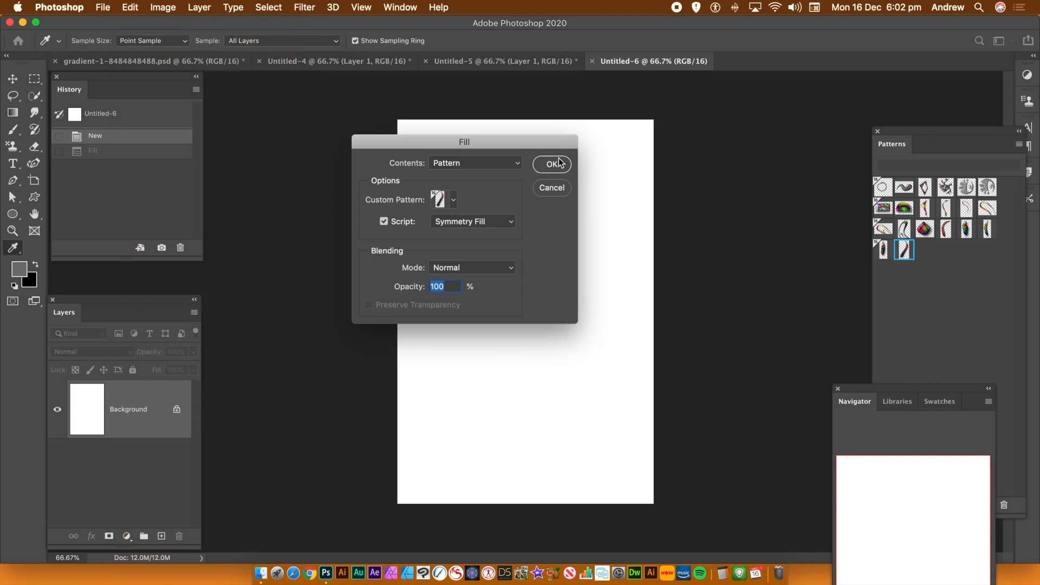
left_click(553, 164)
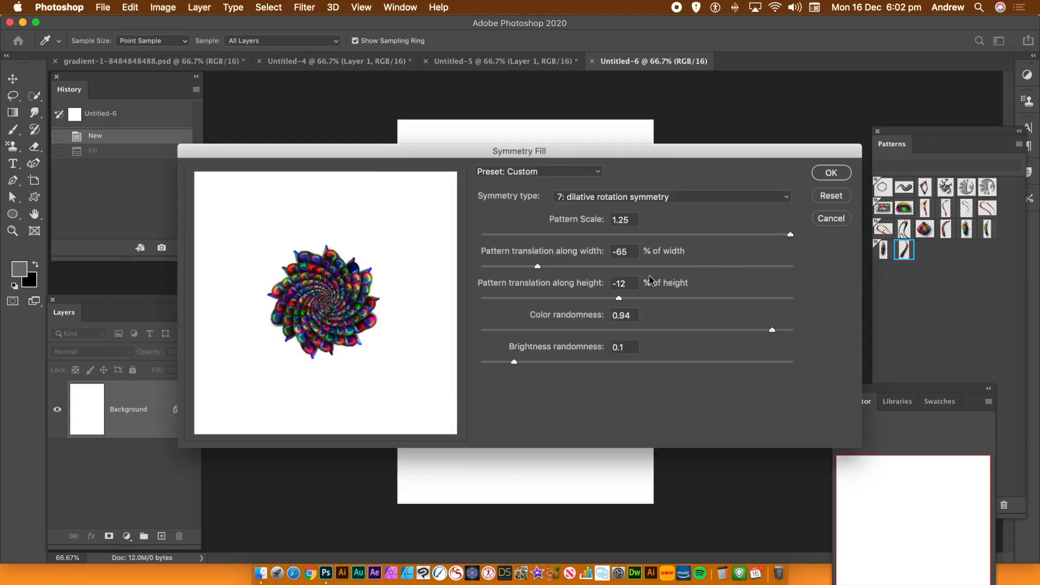
left_click_drag(619, 299, 556, 302)
left_click(555, 297)
left_click_drag(556, 301, 526, 298)
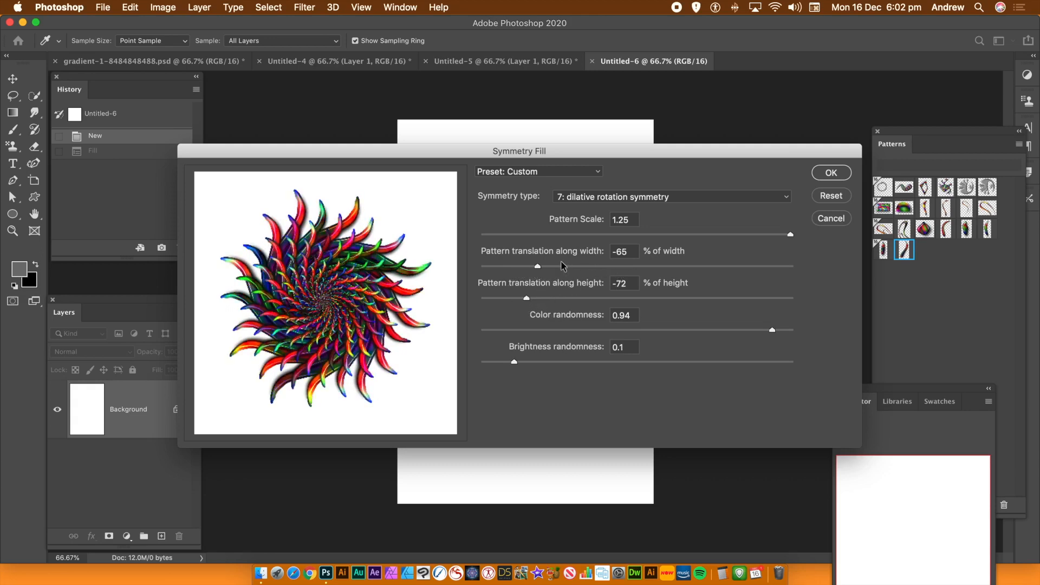
left_click(550, 267)
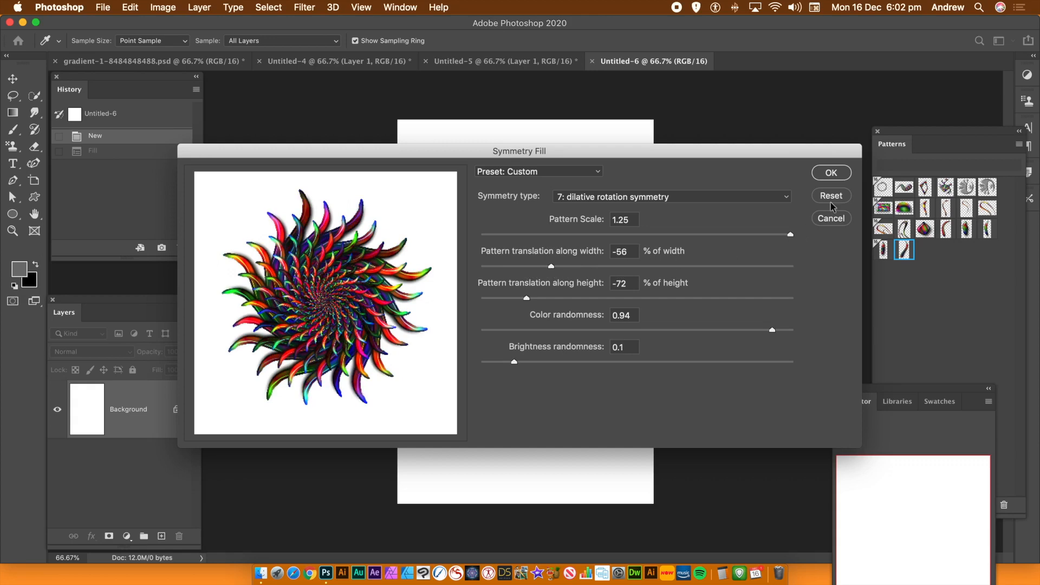
left_click(831, 172)
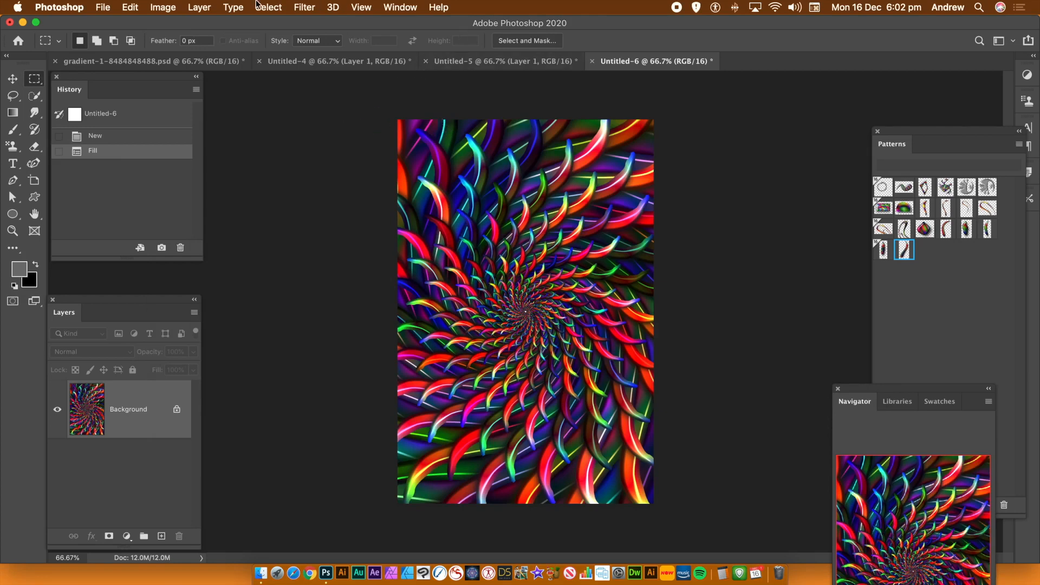
Apply another Symmetry Fill over the background with pattern translation of -43% of width and -90% of height
left_click(129, 7)
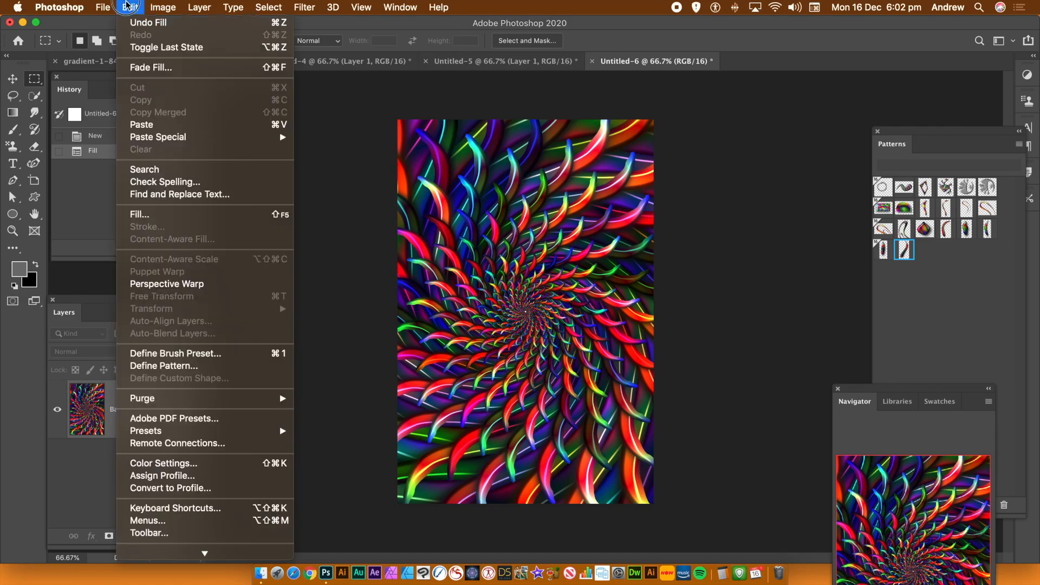
left_click(151, 215)
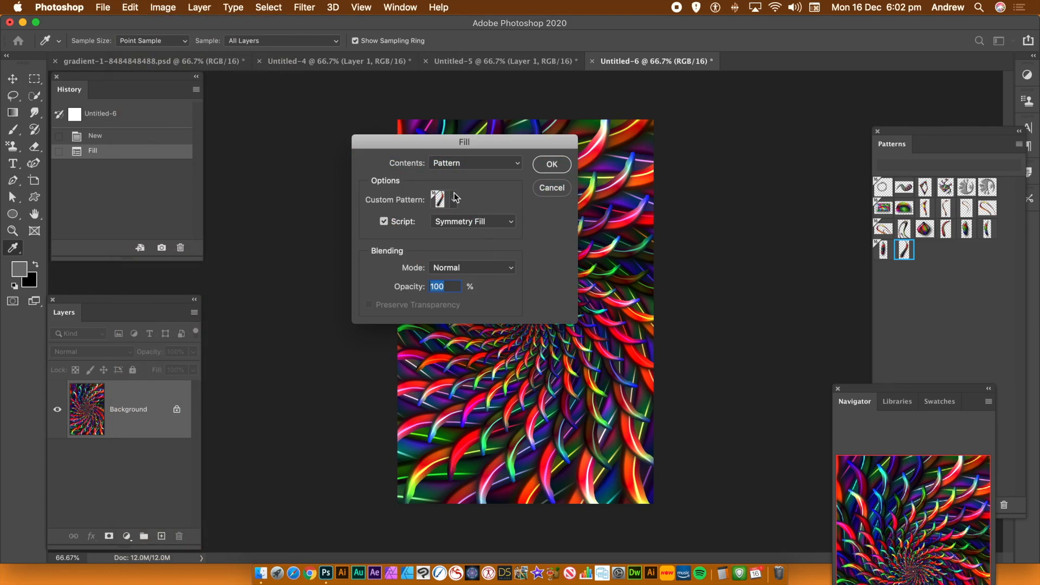
left_click(551, 164)
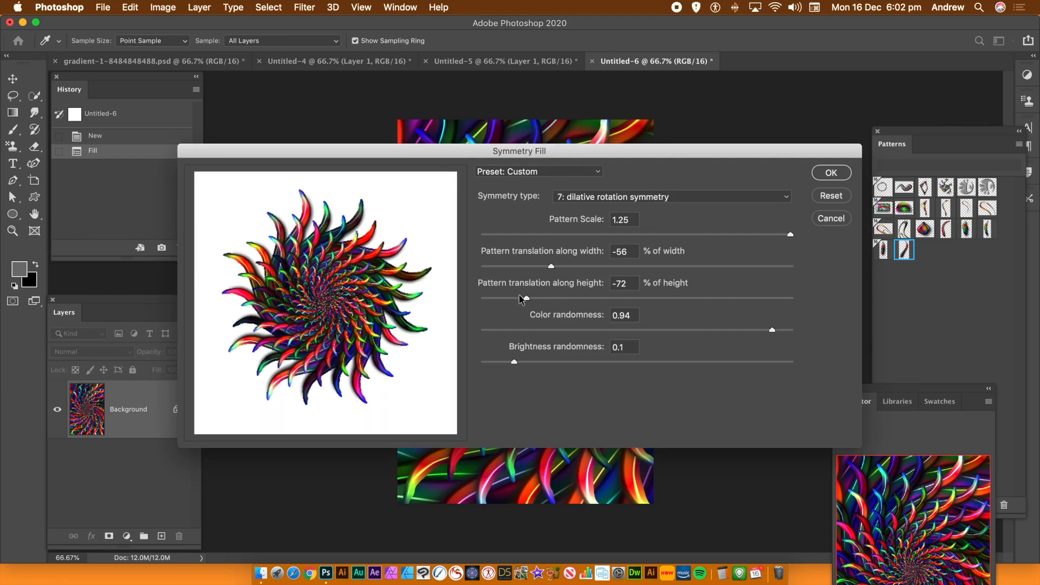
left_click_drag(515, 297, 500, 299)
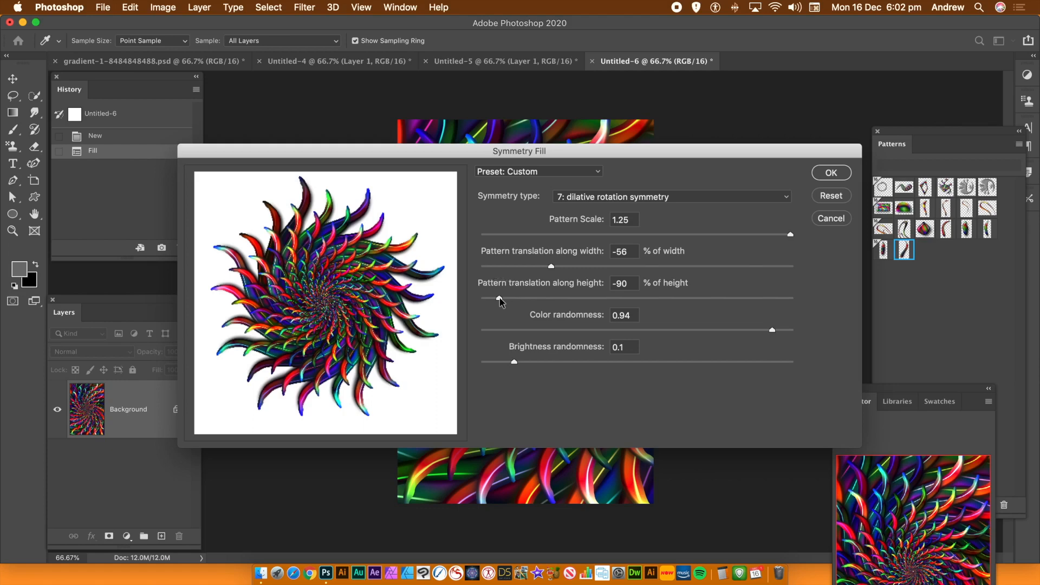
left_click_drag(552, 266, 572, 271)
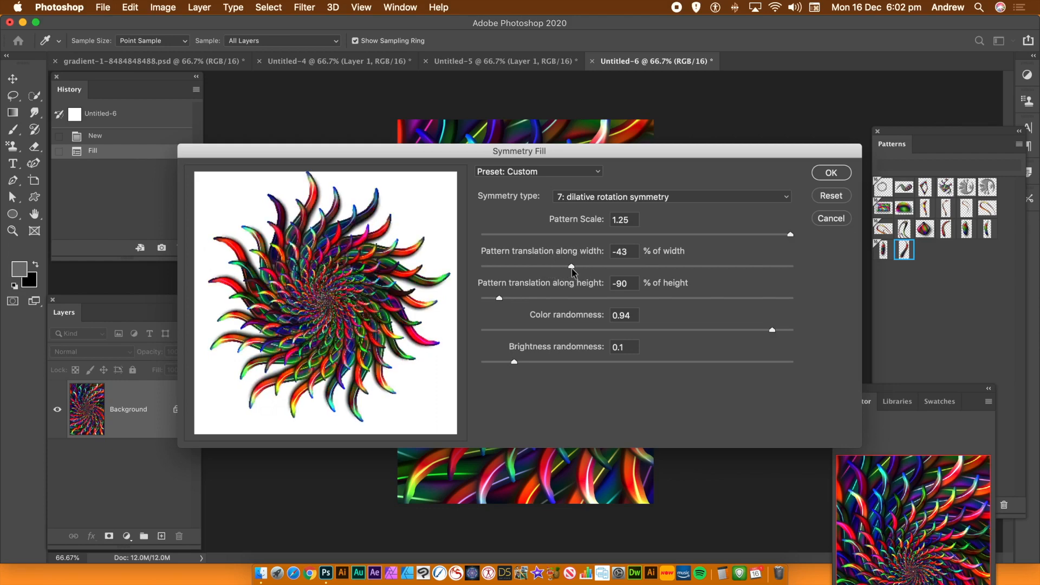
left_click(834, 173)
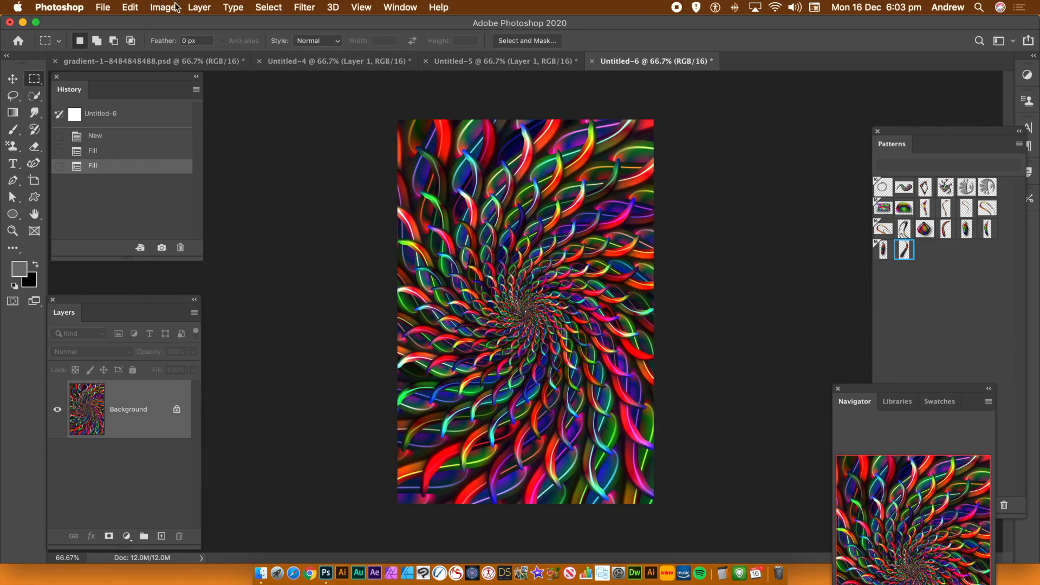
Add a new empty layer above the filled background, keeping the default name and Normal mode
left_click(197, 7)
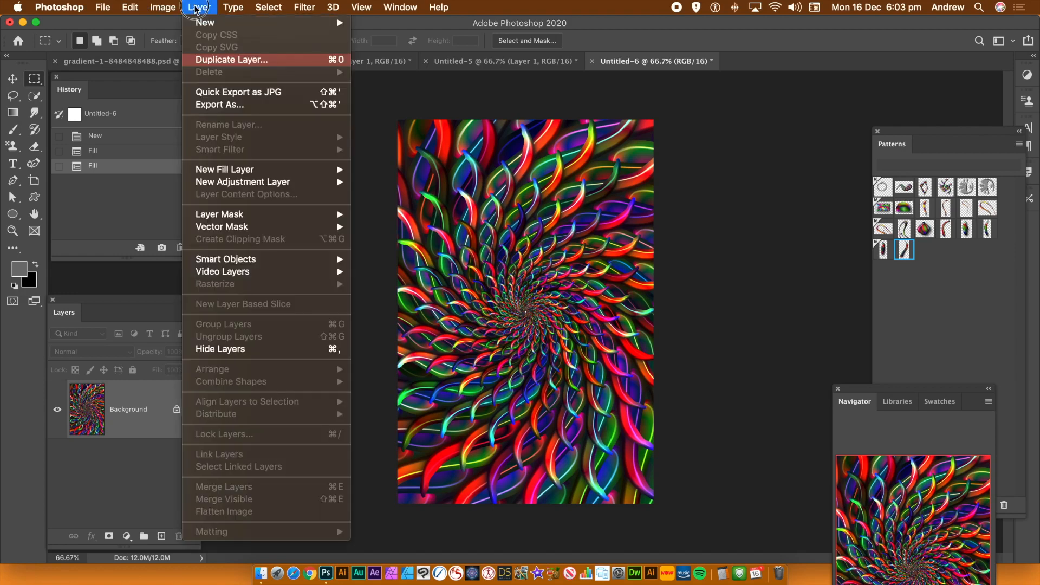
mouse_move(205, 24)
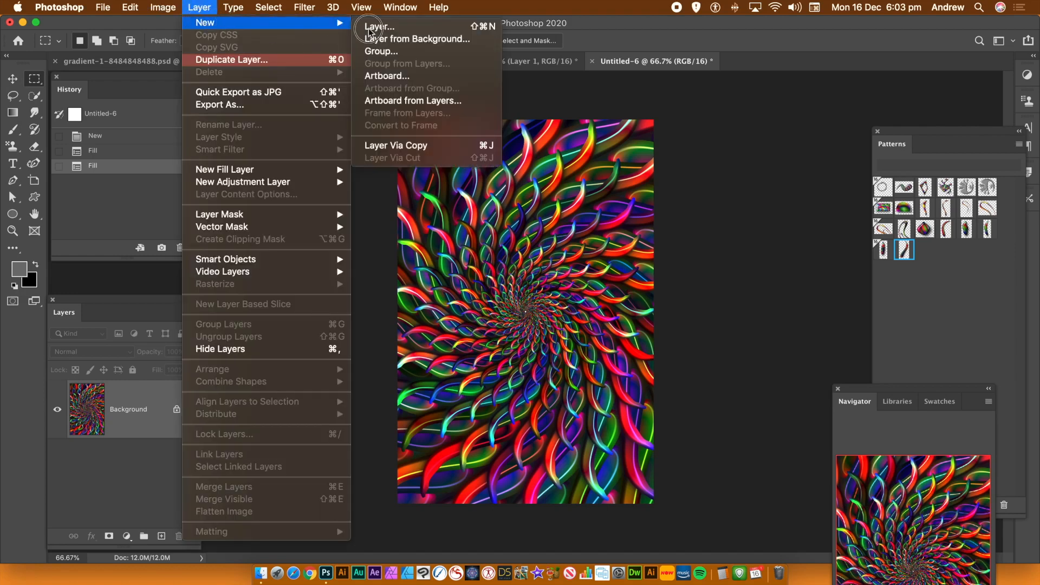
left_click(388, 27)
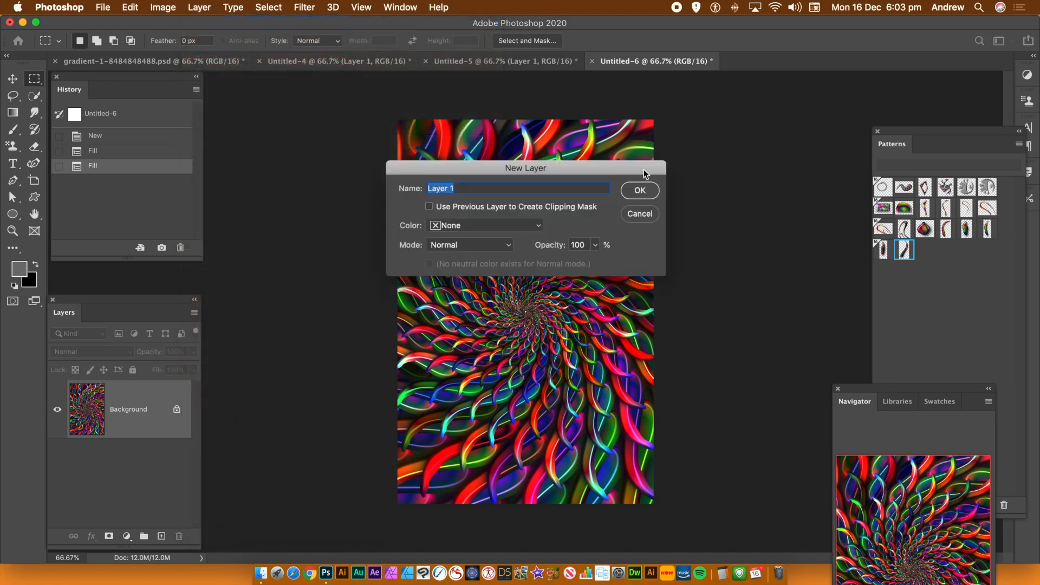
left_click(640, 191)
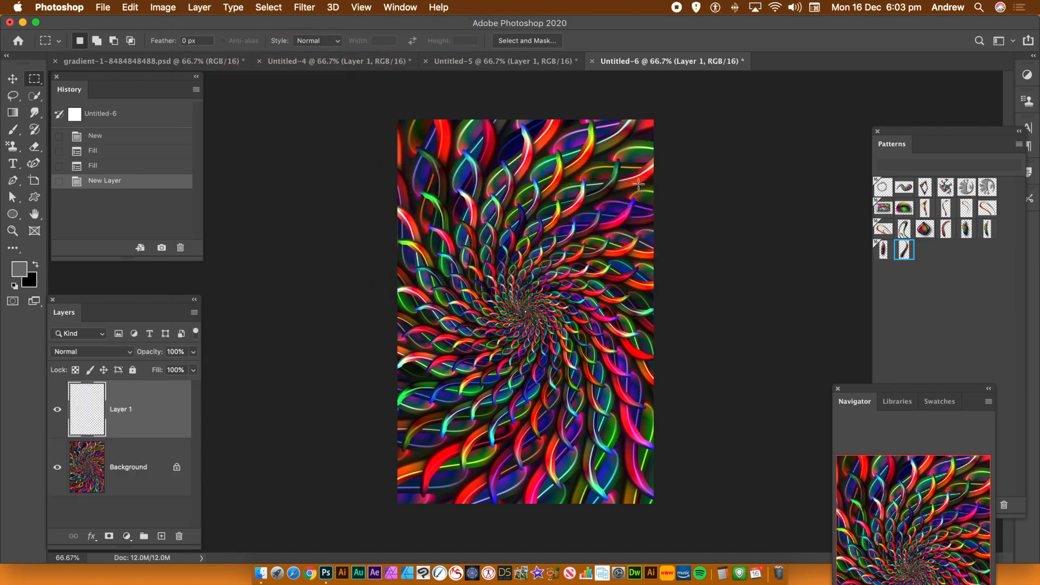
Fill the new layer with the warped curve pattern using Symmetry Fill, with translation of 55% of width and 64% of height
left_click(125, 7)
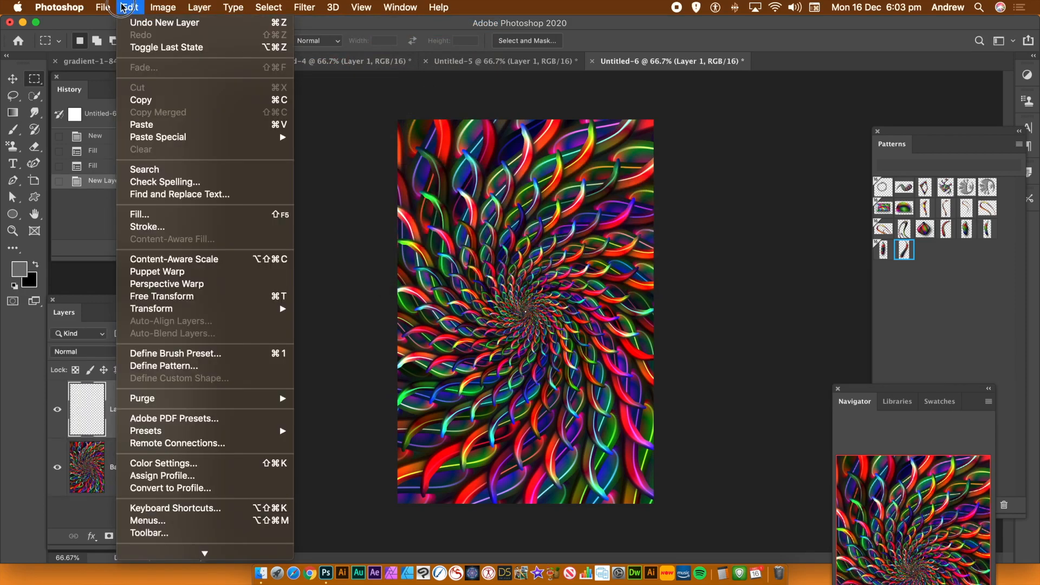
left_click(160, 216)
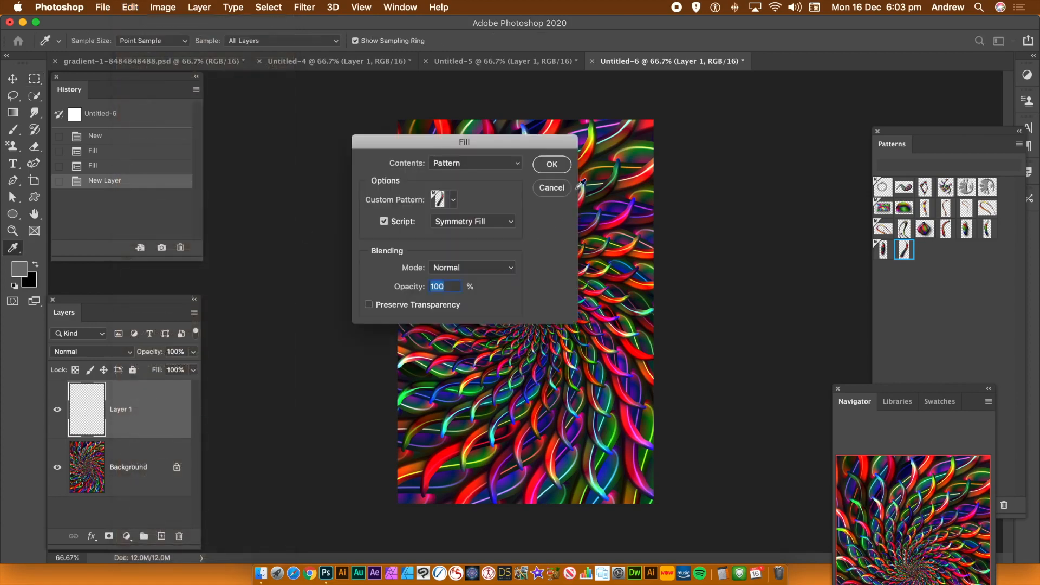
left_click(560, 171)
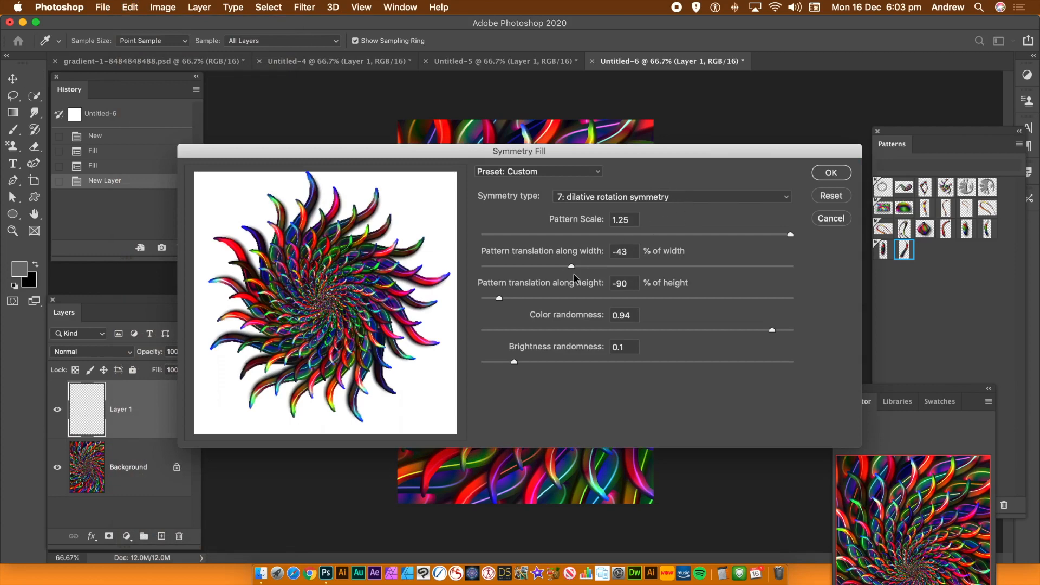
left_click(611, 267)
left_click_drag(613, 269, 627, 271)
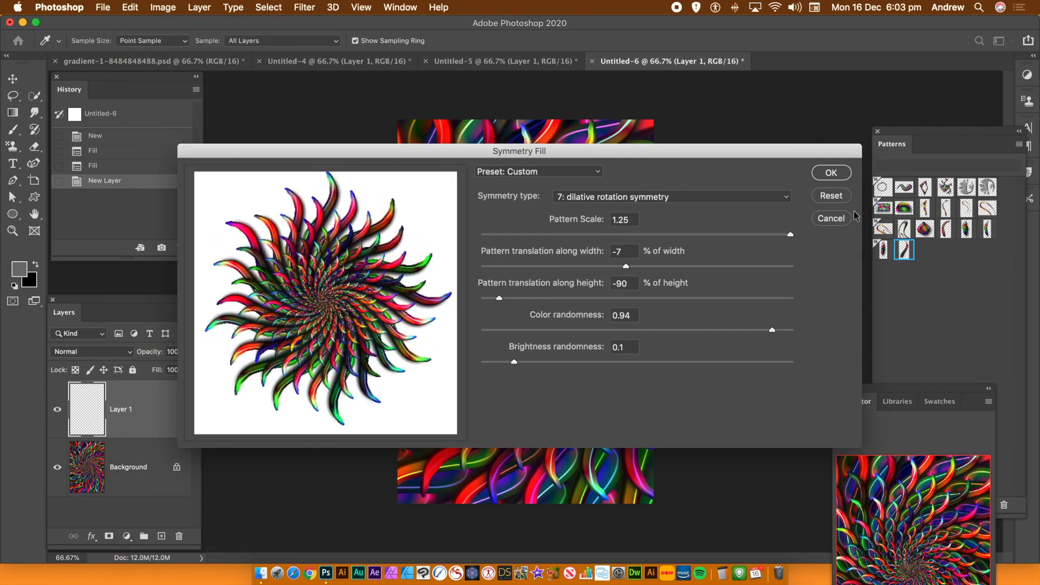
left_click(509, 297)
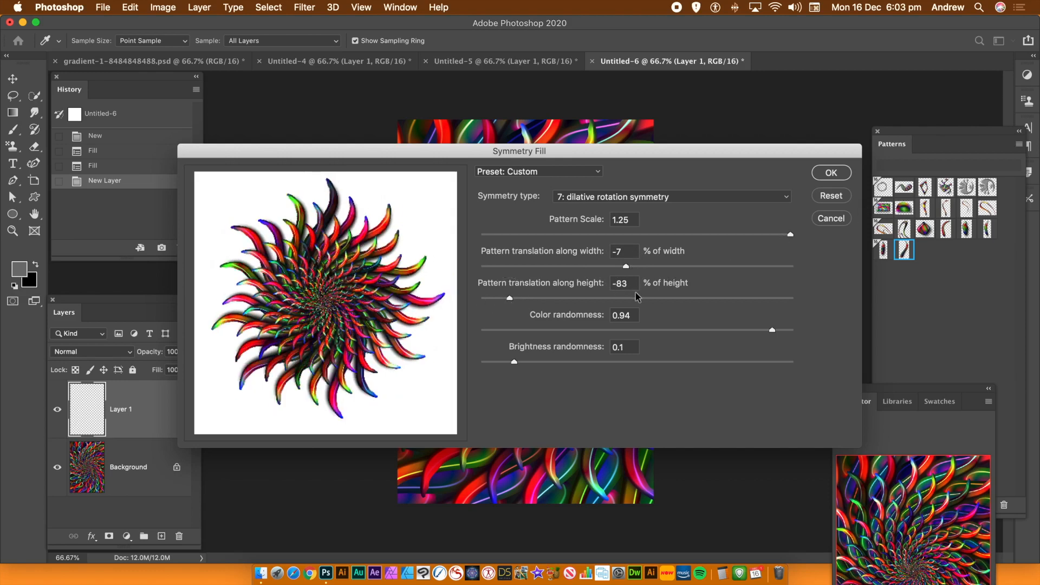
left_click(658, 298)
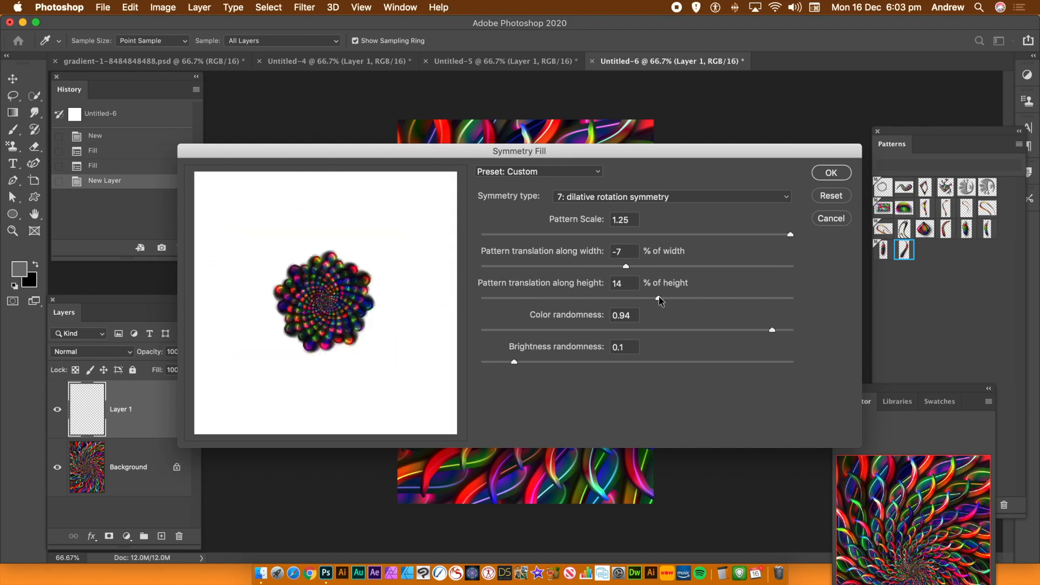
left_click_drag(658, 298, 735, 297)
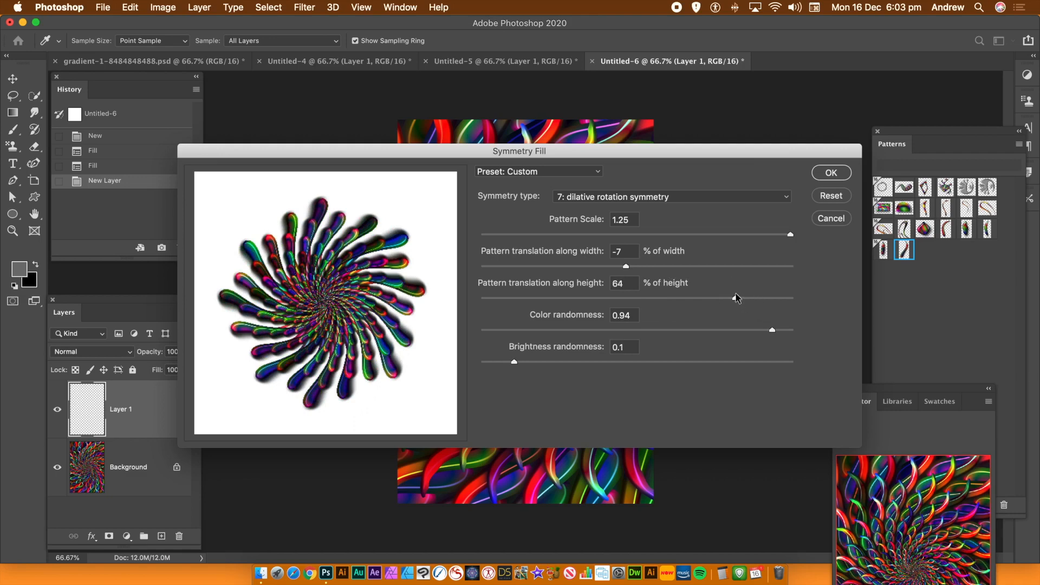
left_click_drag(638, 266, 698, 268)
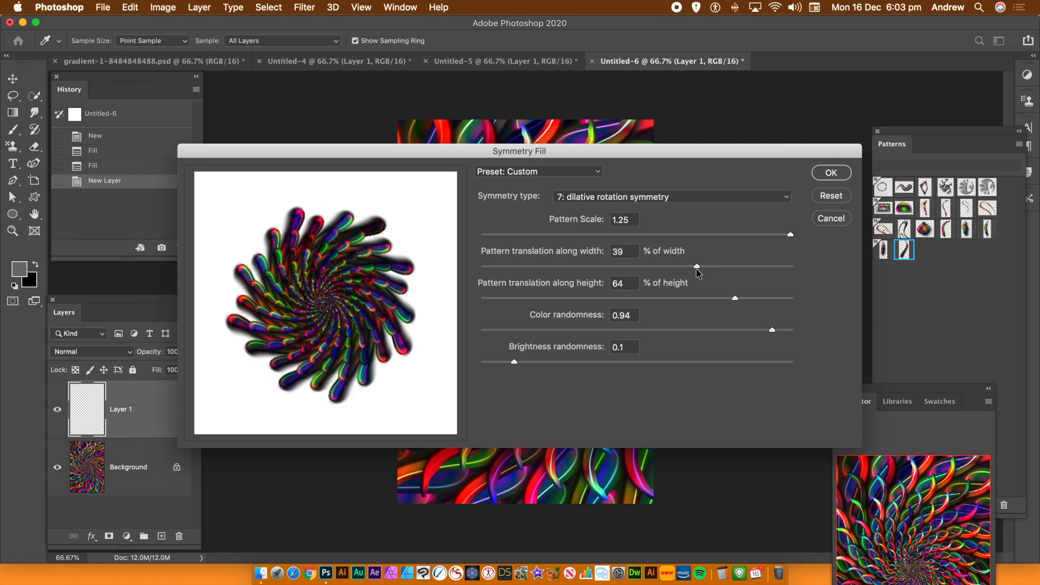
left_click_drag(716, 271, 723, 272)
left_click(823, 171)
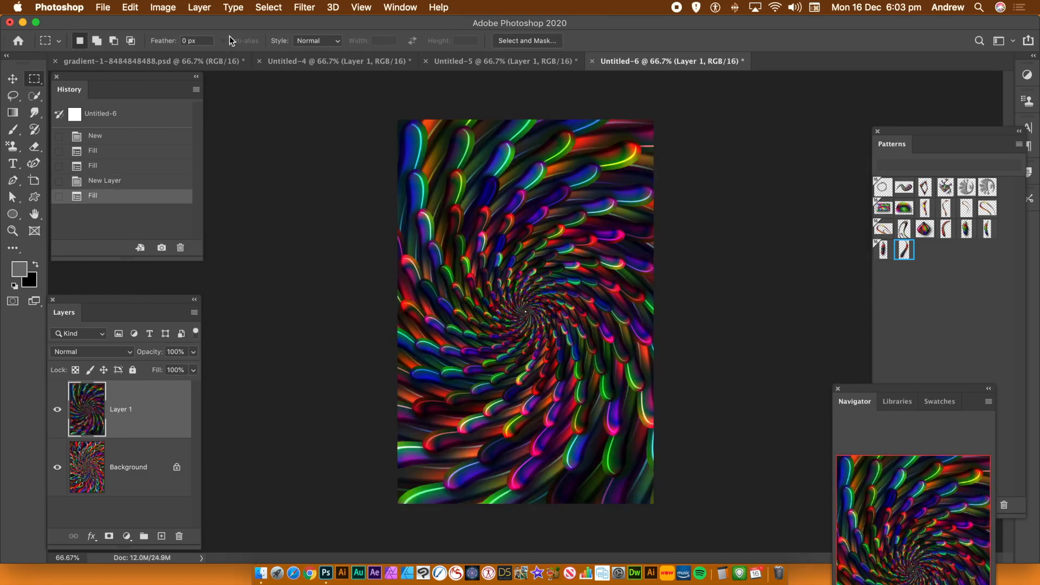
Duplicate the filled layer and scale the copy to 145.5%, placing its spiral centre toward the canvas's lower left
left_click(13, 79)
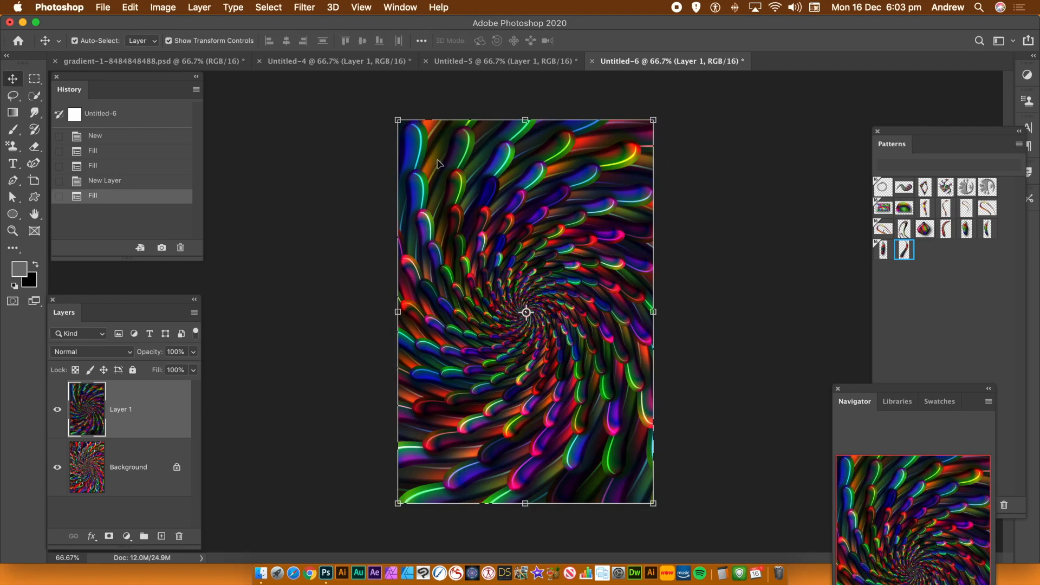
mouse_move(417, 154)
left_mouse_down()
mouse_move(578, 222)
mouse_move(425, 162)
mouse_move(414, 132)
mouse_move(425, 137)
mouse_move(419, 153)
left_mouse_up()
left_click_drag(414, 165, 460, 194)
left_click_drag(442, 149, 271, 3)
left_click_drag(504, 167, 473, 284)
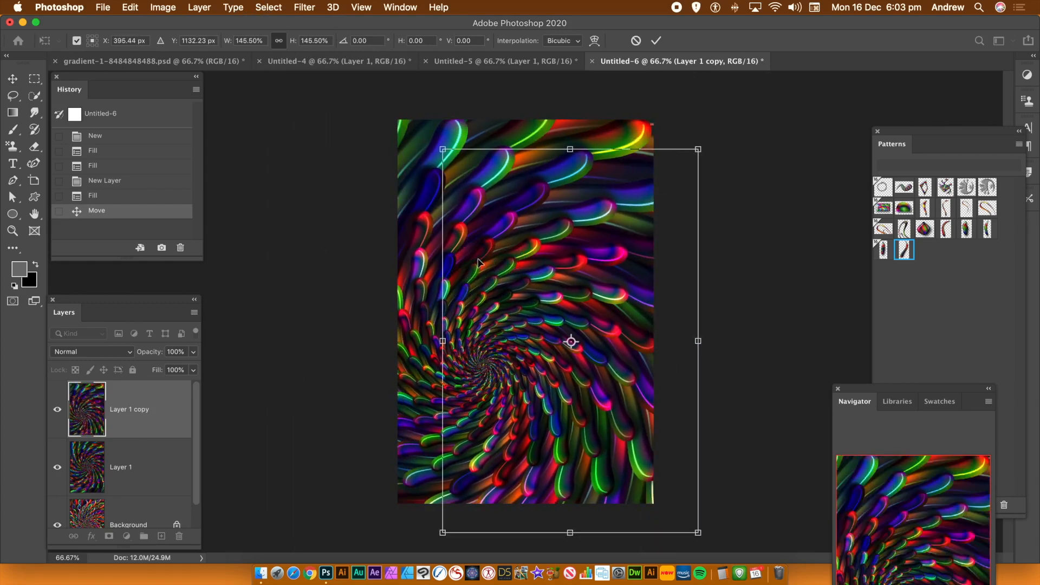
key("Return")
left_click(699, 261)
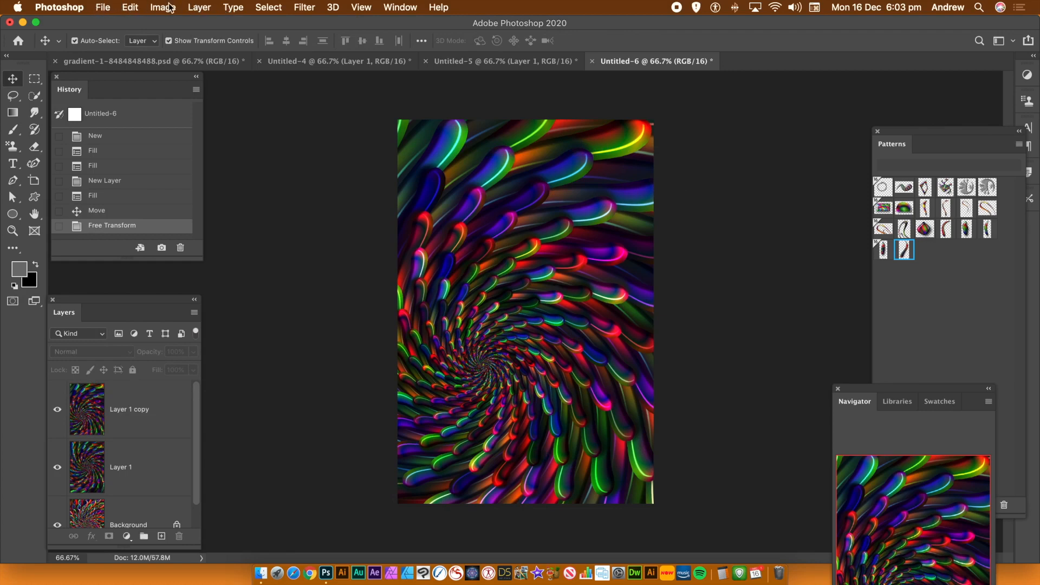
Flatten the image and apply a Symmetry Fill over it with pattern translation of -79% of width and 95% of height
left_click(200, 8)
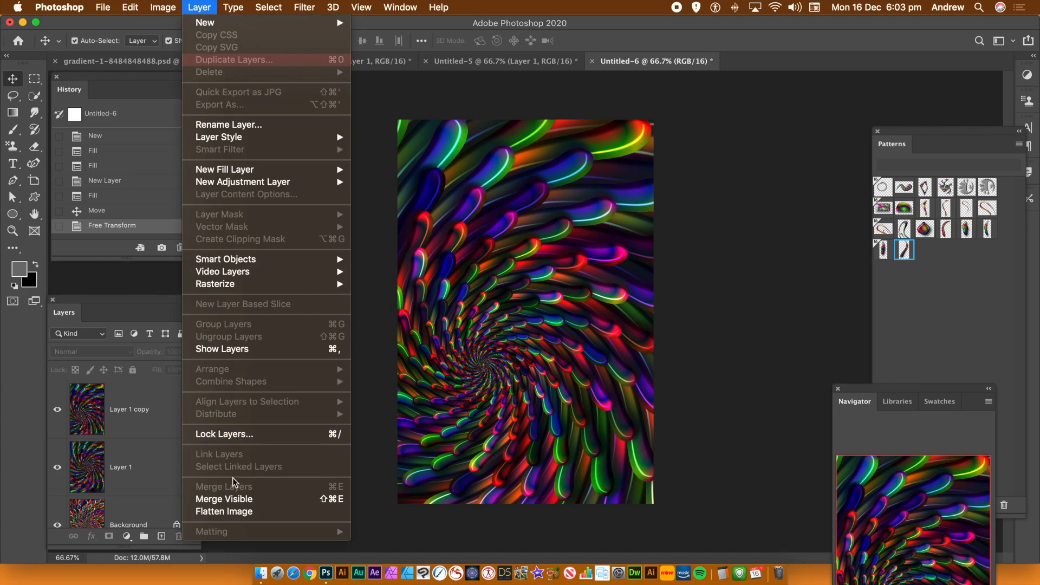
left_click(233, 511)
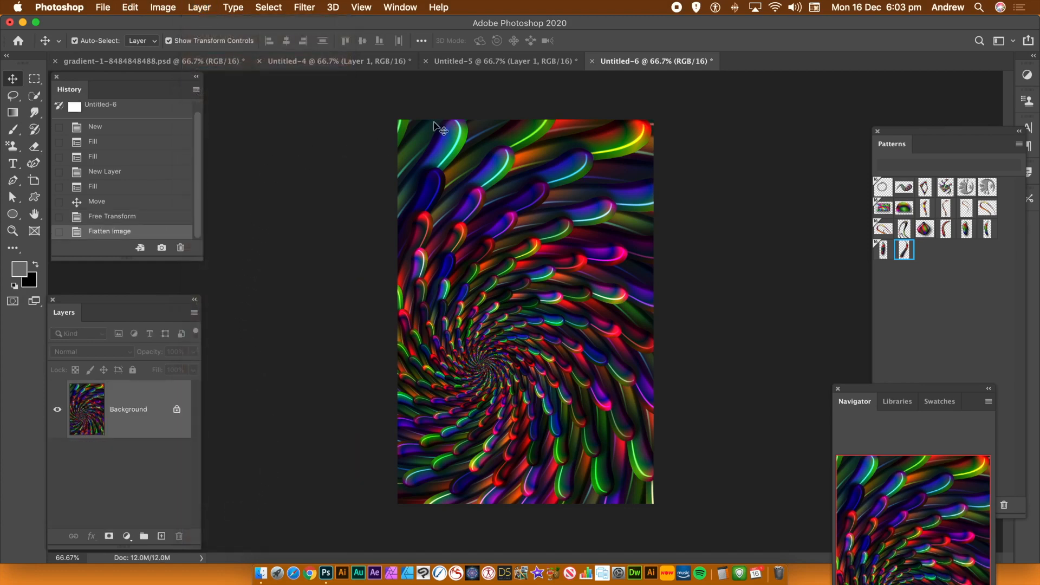
left_click(130, 7)
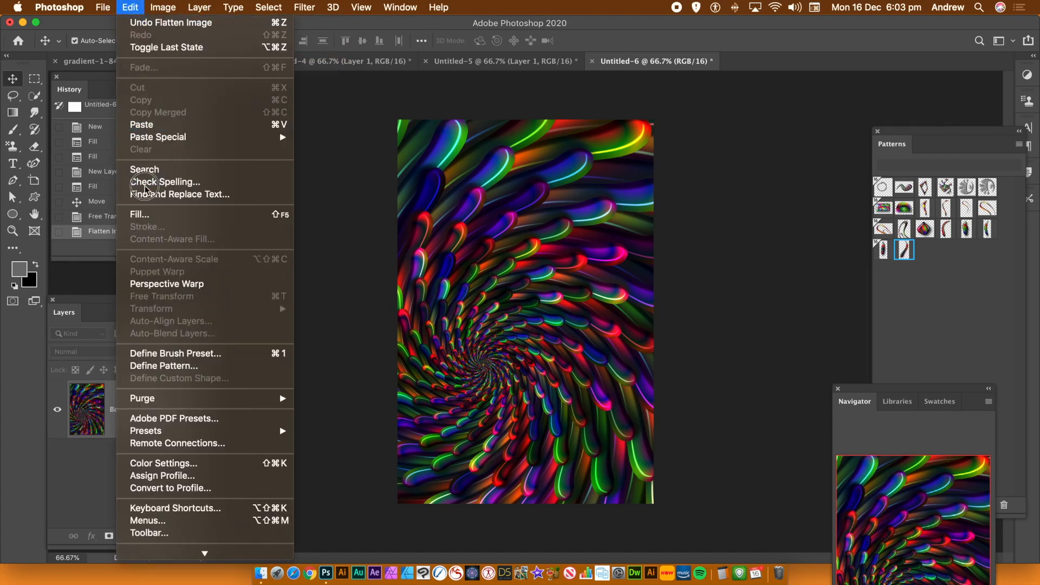
left_click(147, 215)
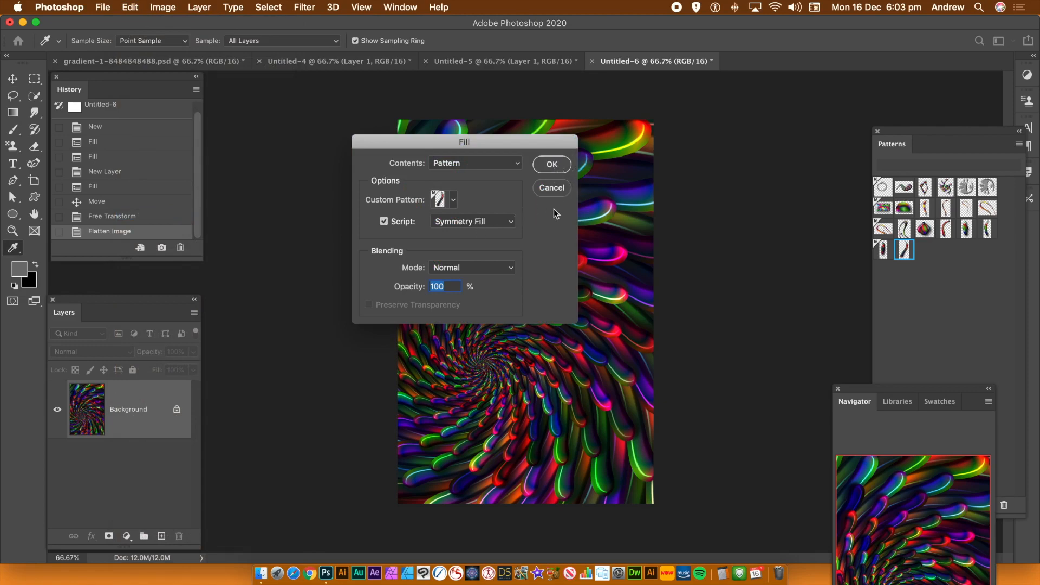
left_click(533, 167)
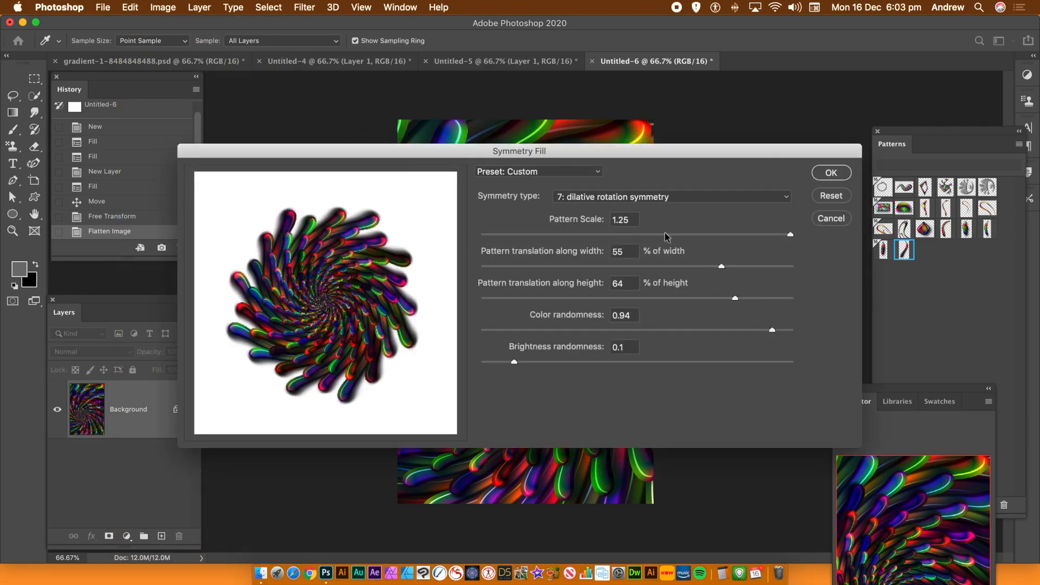
left_click_drag(721, 267, 532, 272)
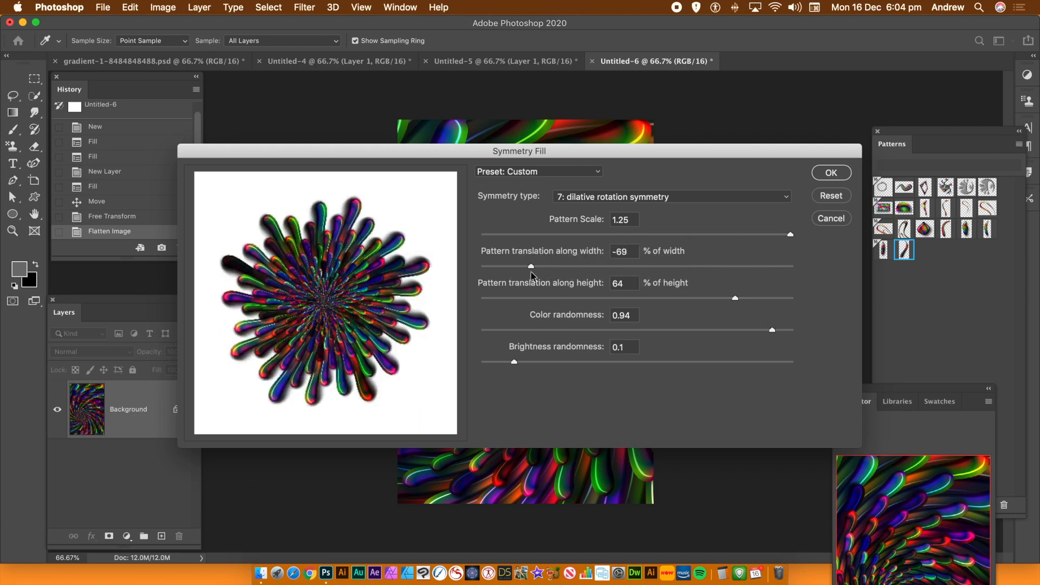
left_click(514, 268)
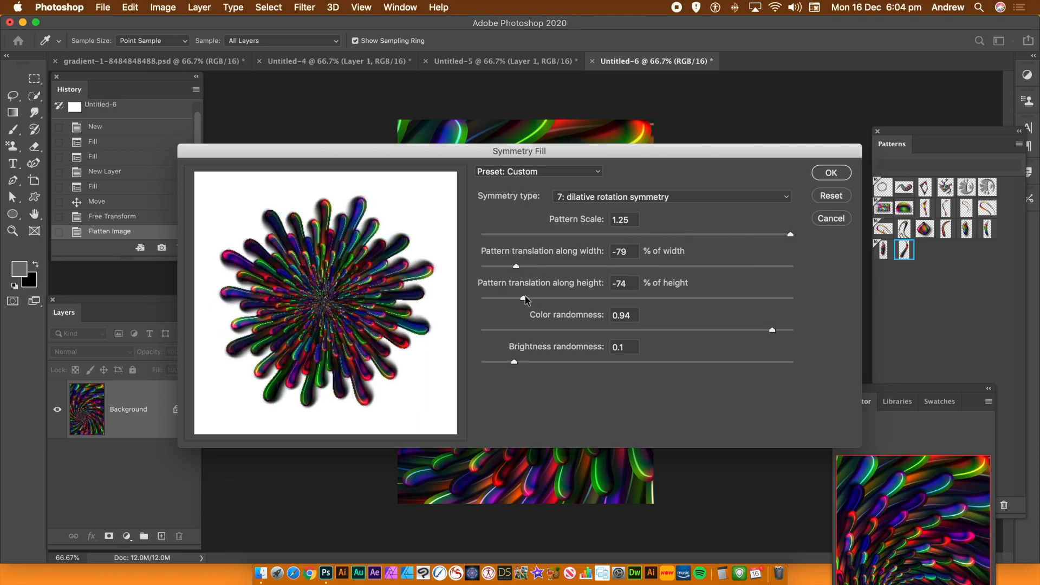
left_click(502, 297)
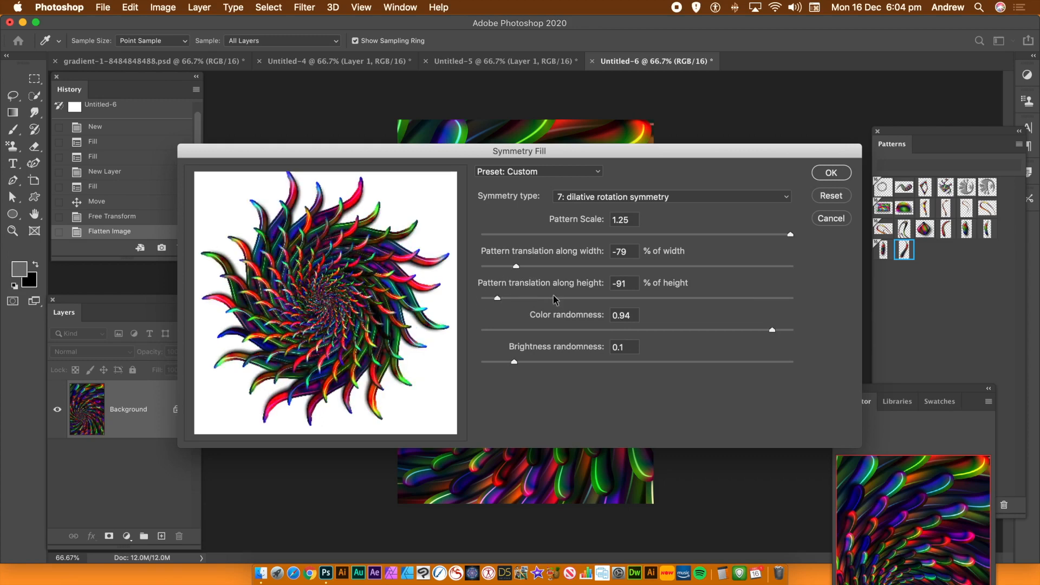
left_click(782, 298)
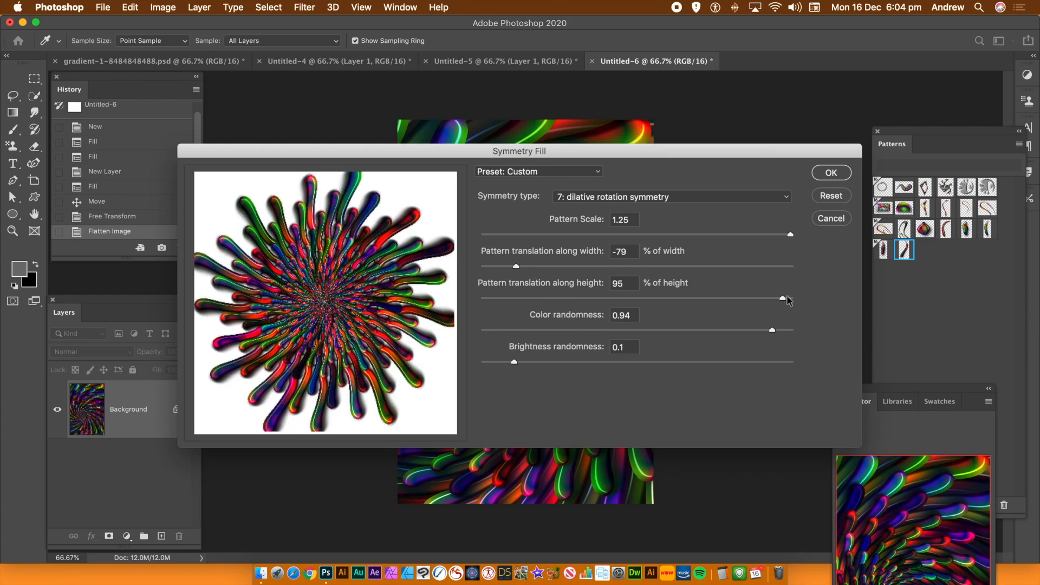
left_click(830, 173)
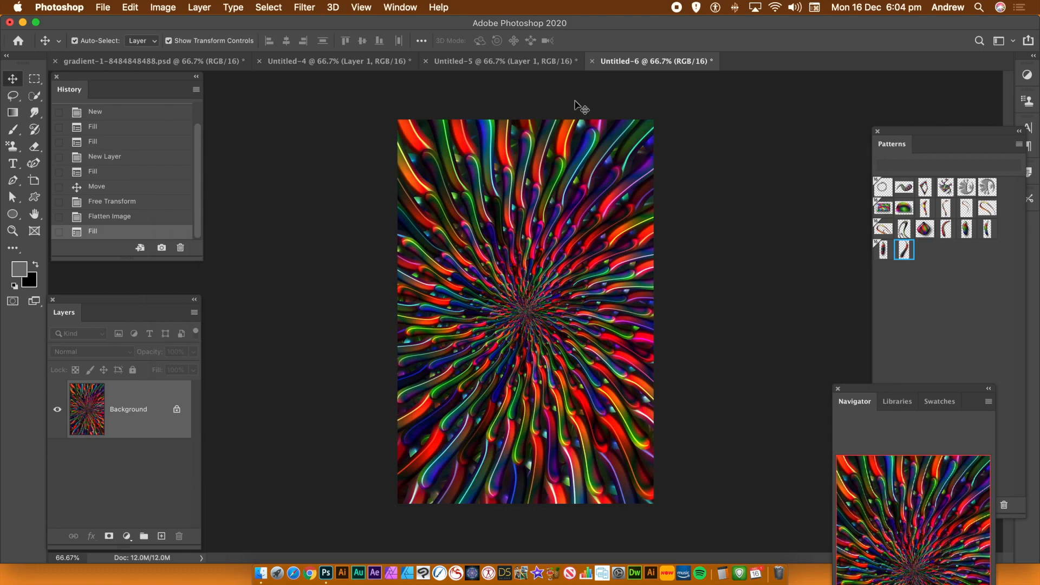
Review the source shapes in Untitled-4 and Untitled-5 and the gradient-1-8484848488.psd artwork, and return to Untitled-6
left_click(326, 61)
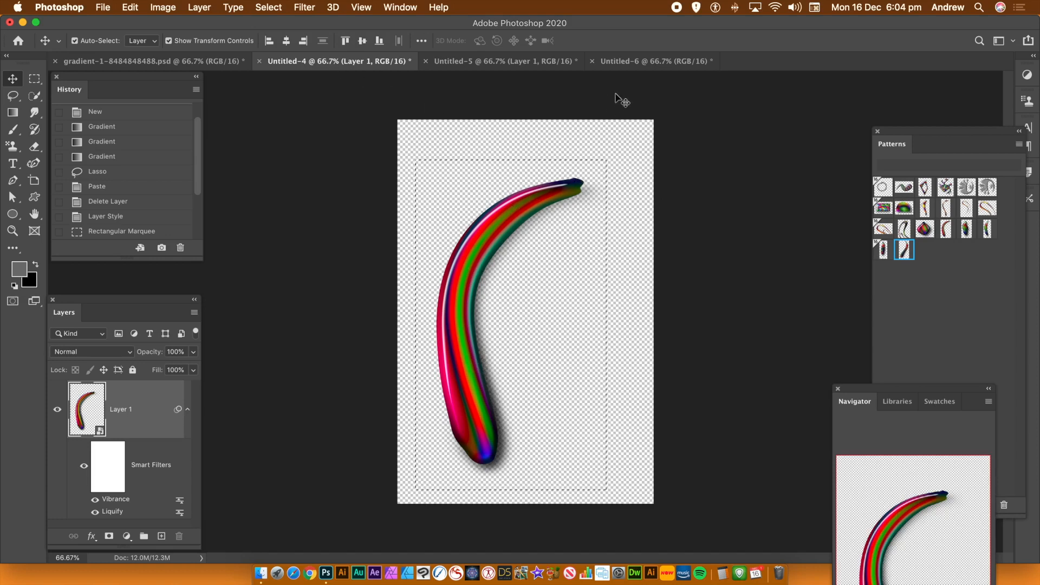
left_click(635, 60)
left_click(169, 61)
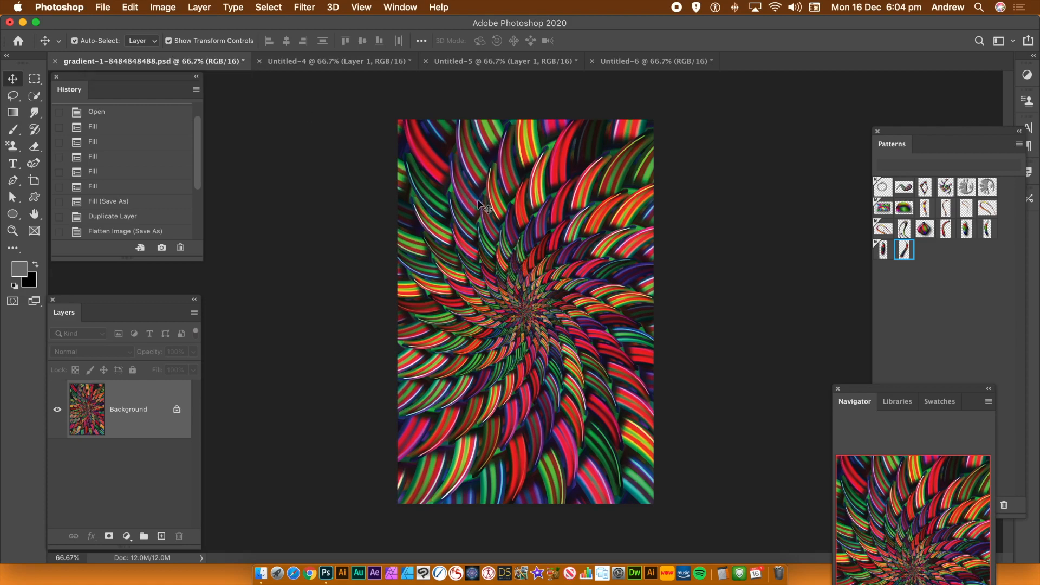
left_click(645, 54)
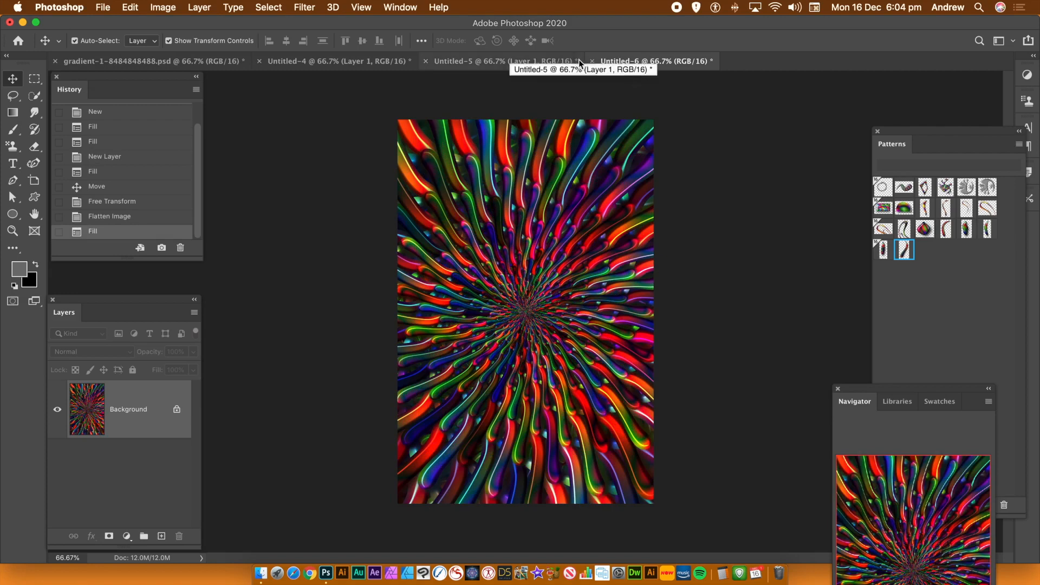
left_click(535, 61)
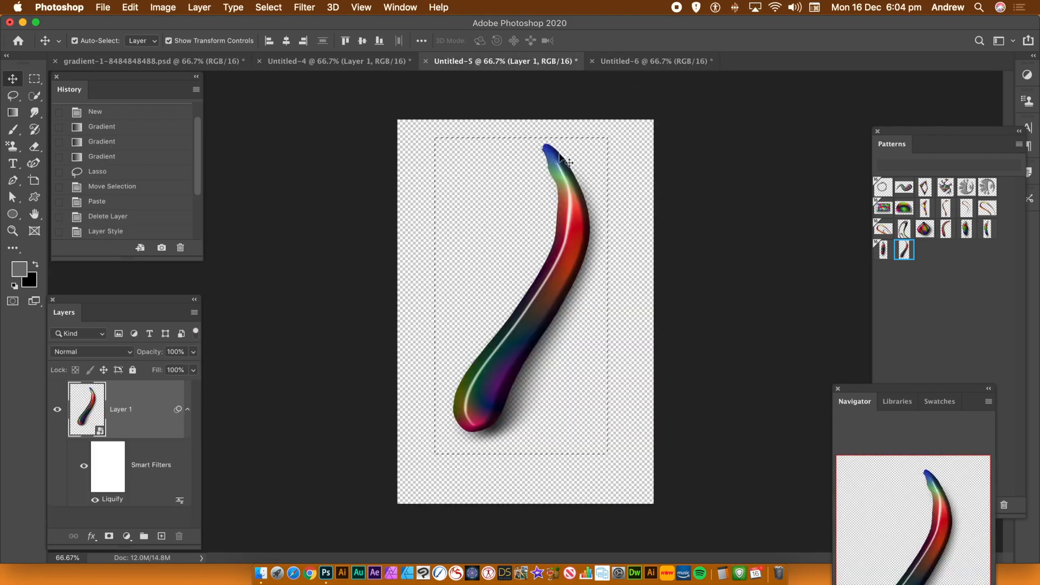
left_click(664, 60)
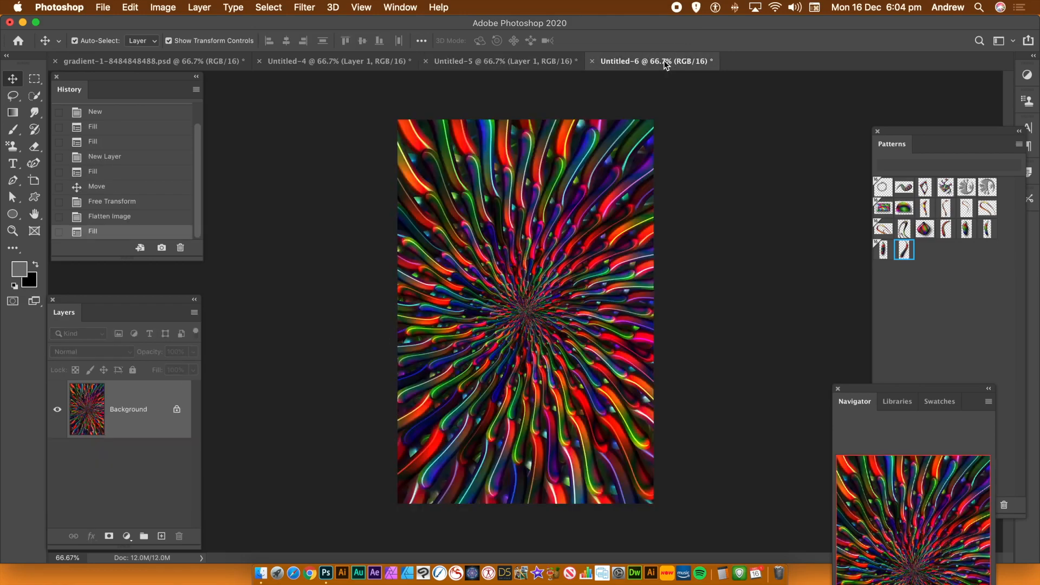
Start a Symmetry Fill over the Background using the red curved, tapering shape as the custom pattern
left_click(130, 7)
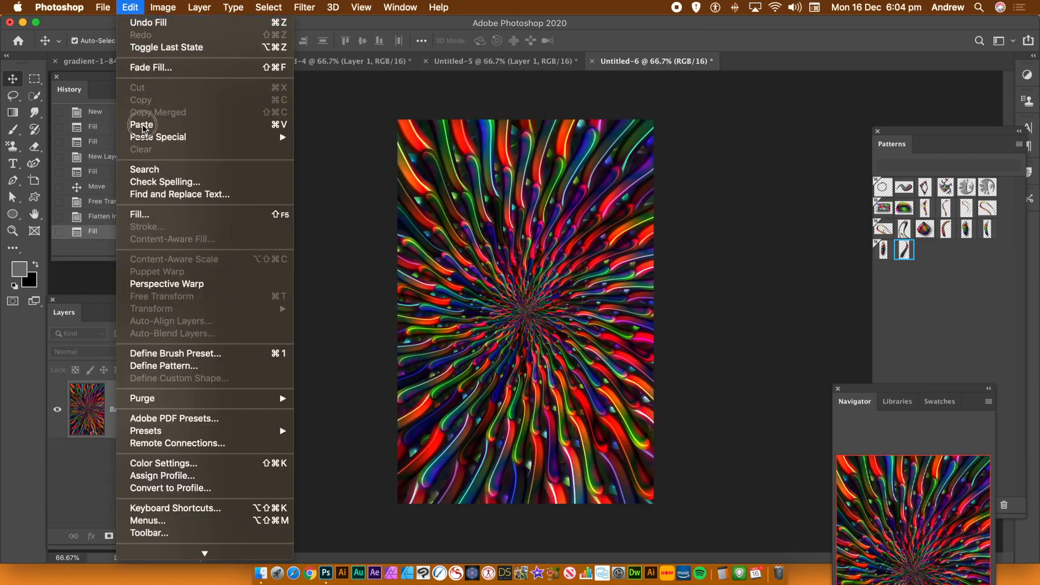
left_click(157, 217)
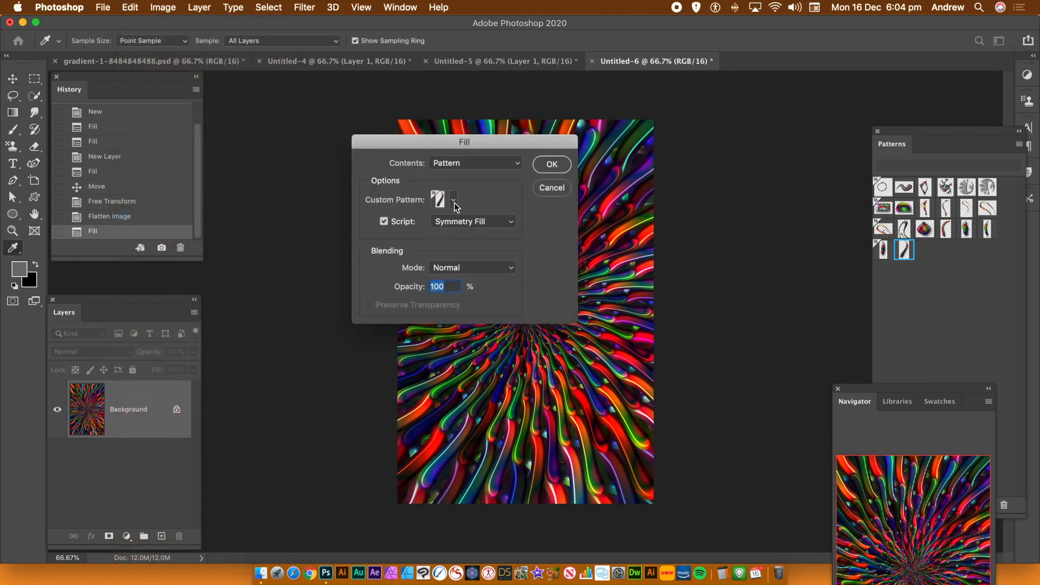
left_click(454, 200)
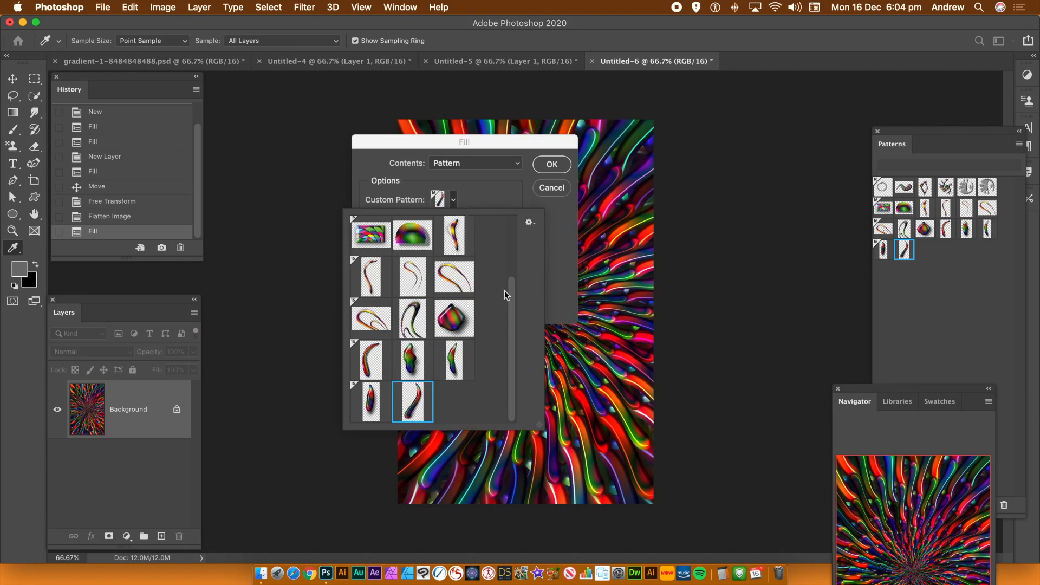
left_click(368, 361)
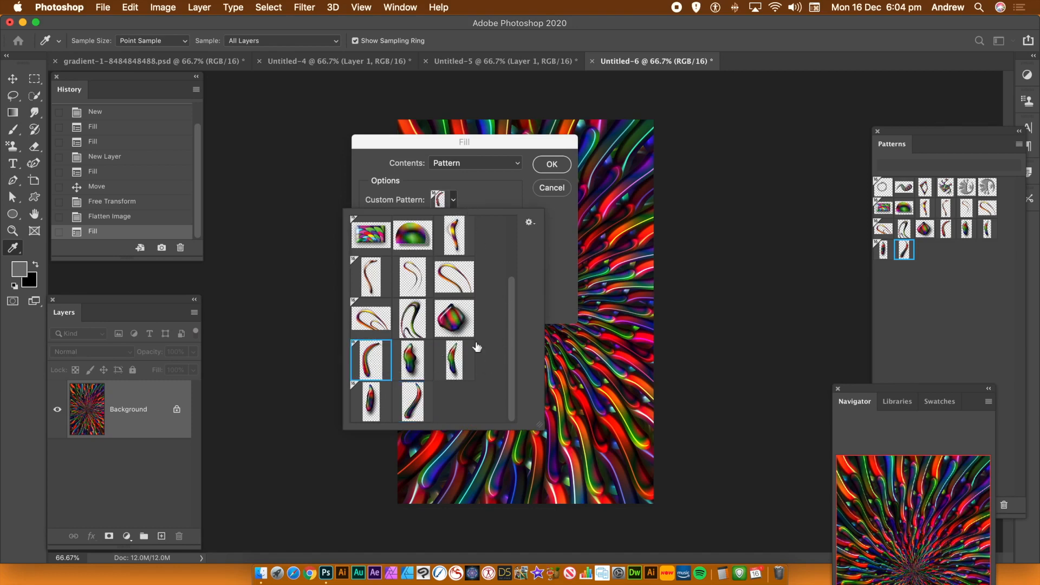
left_click(556, 281)
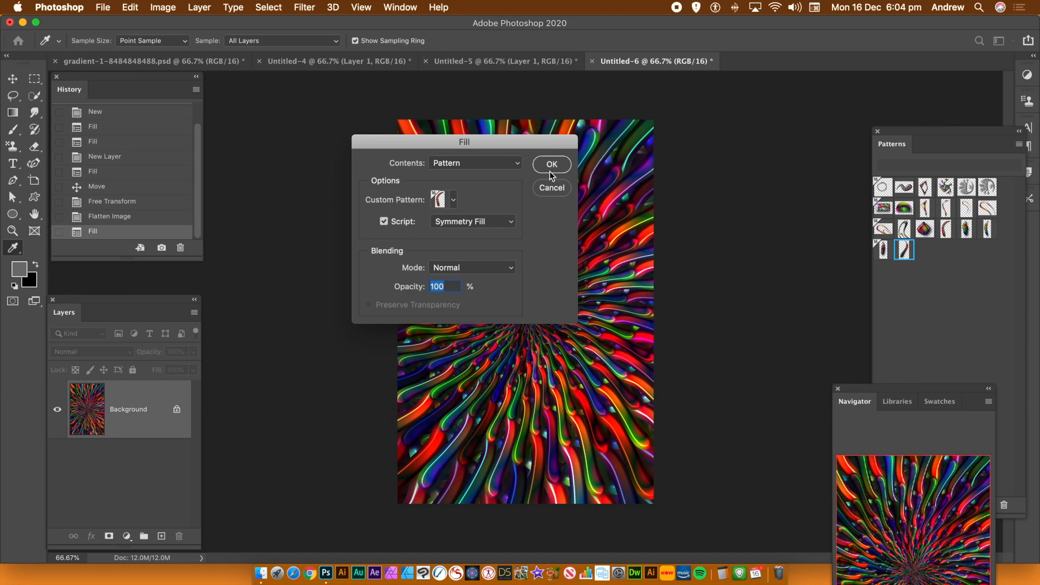
left_click(563, 161)
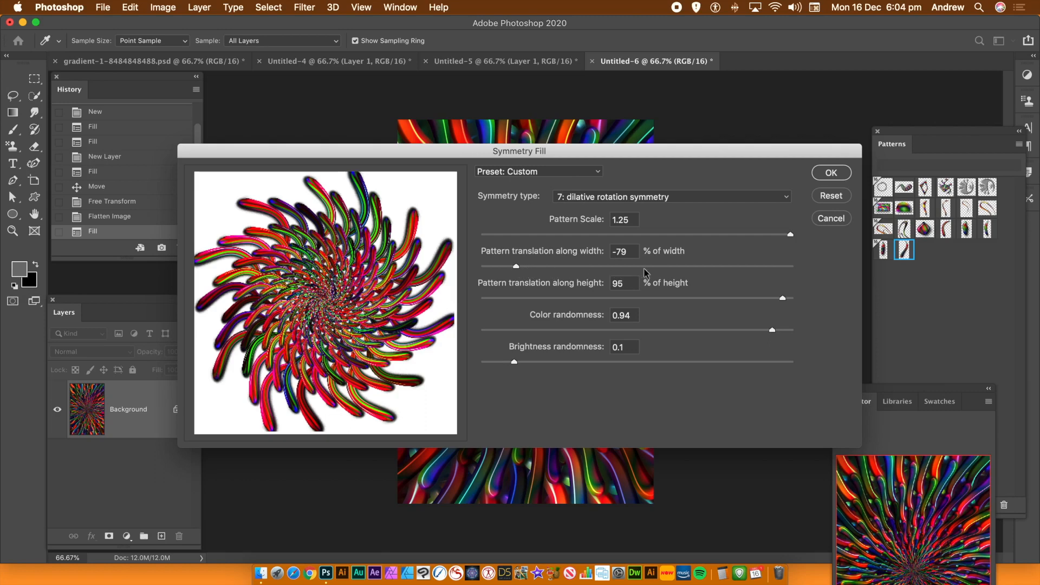
Set the pattern translation to 75% of width and -23% of height, and apply the dilative rotation Symmetry Fill
left_click_drag(677, 265, 747, 266)
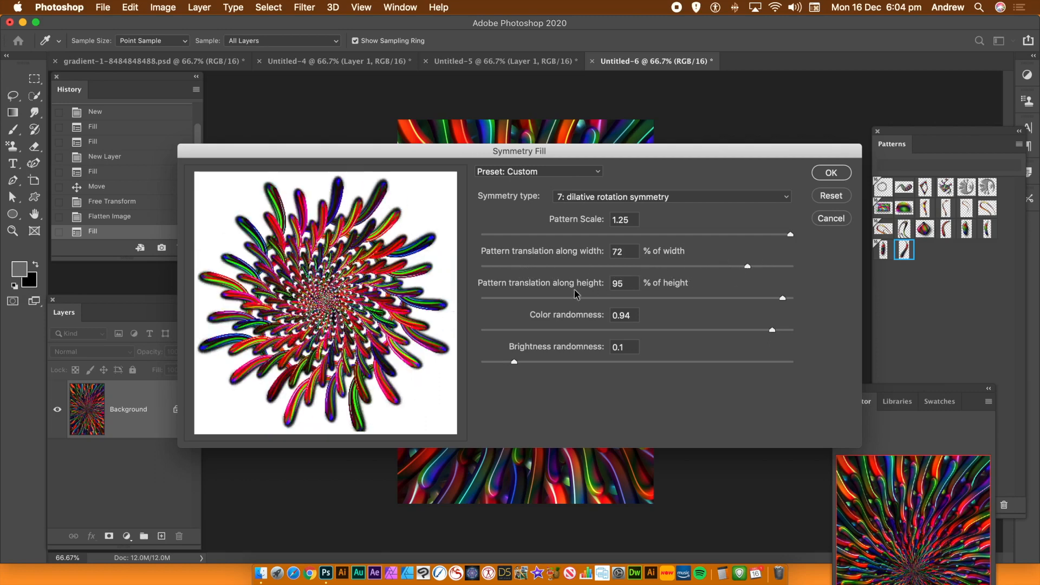
mouse_move(570, 298)
left_mouse_down()
mouse_move(496, 299)
mouse_move(589, 304)
left_mouse_up()
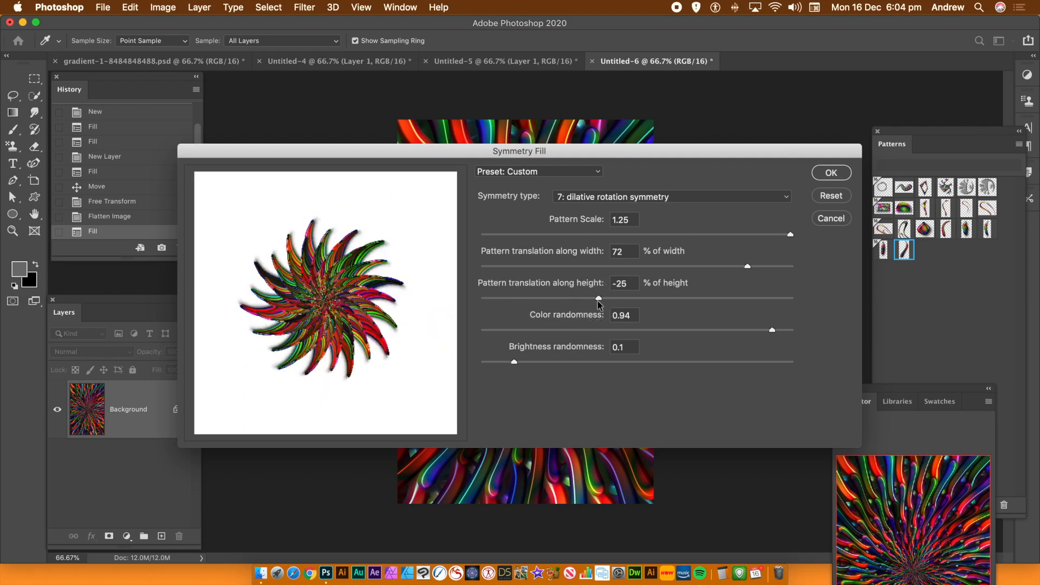
left_click_drag(601, 301, 602, 302)
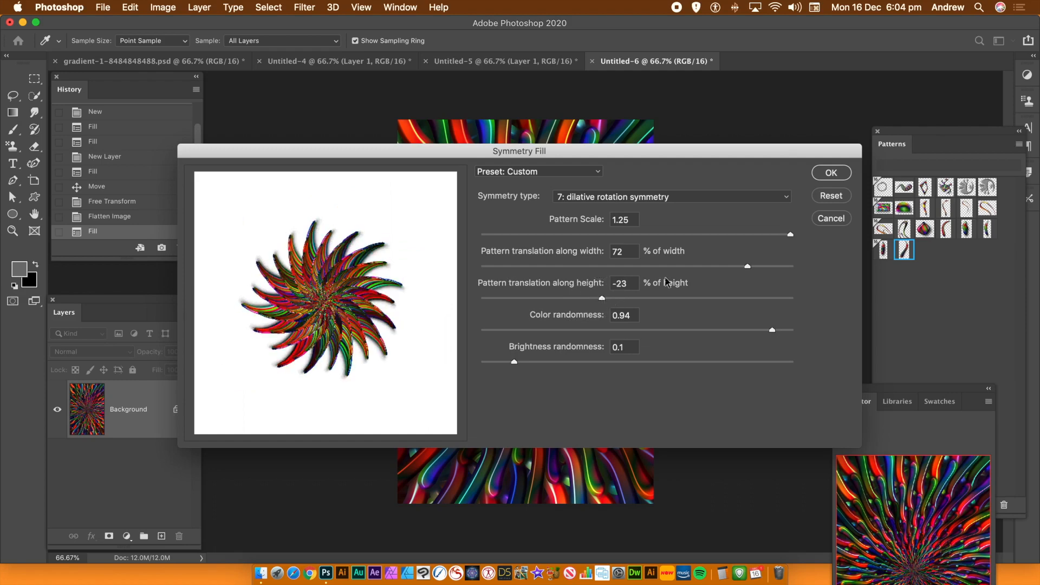
left_click_drag(750, 267, 755, 268)
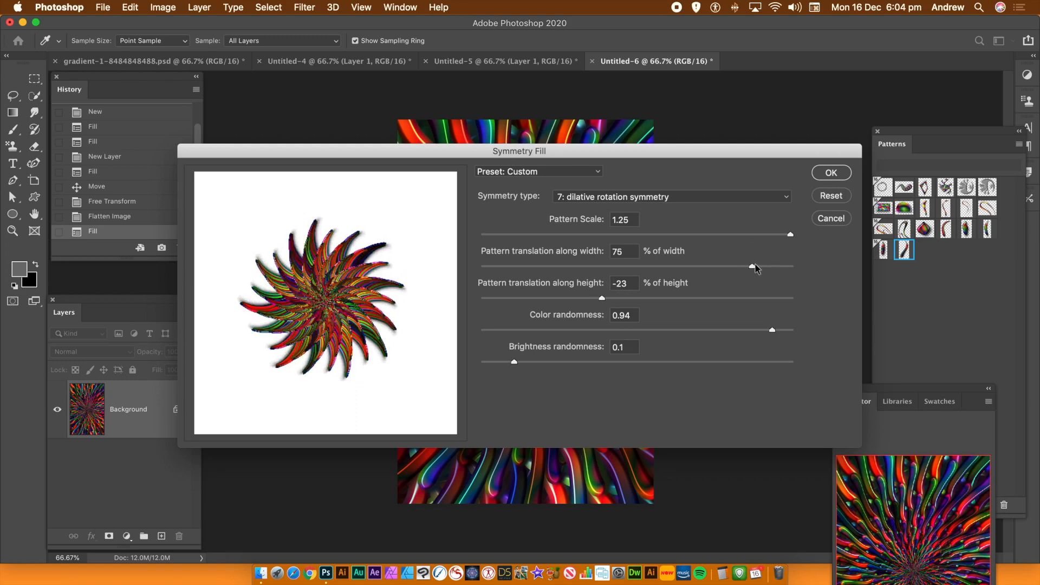
left_click(831, 172)
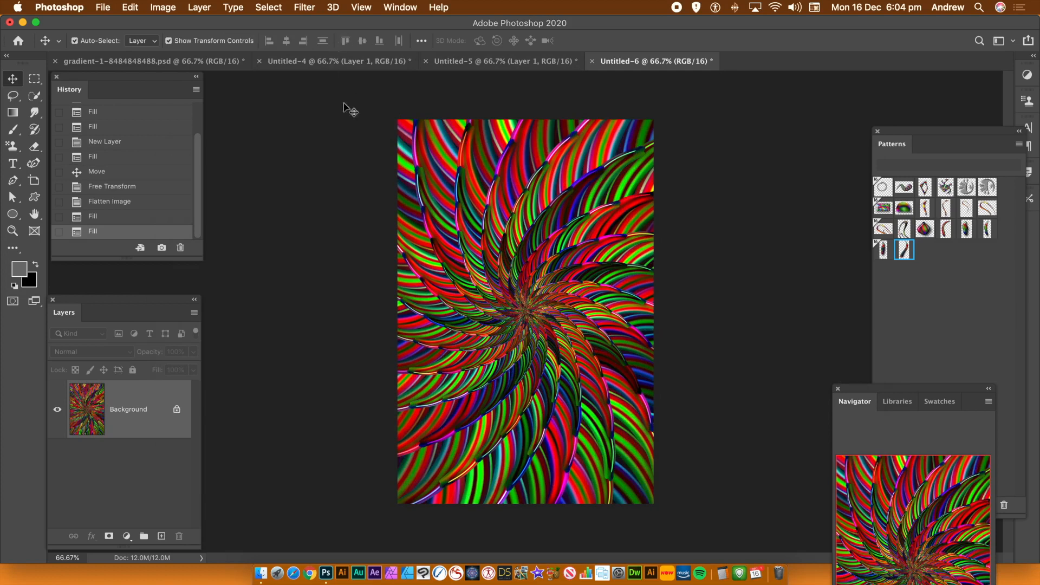
Apply another Symmetry Fill with the same curved pattern, setting its translation along width to 90%
left_click(132, 7)
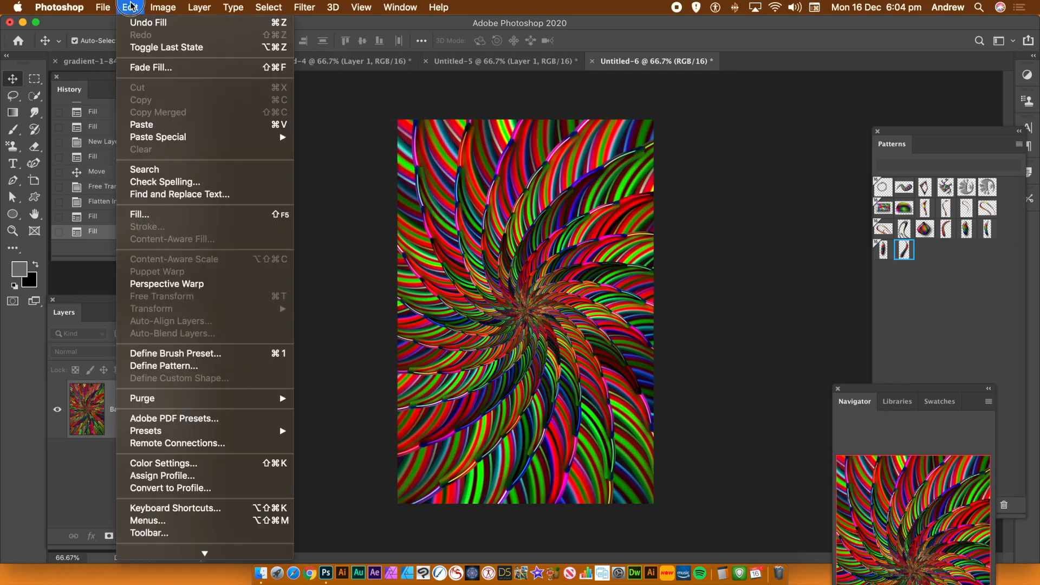
left_click(158, 216)
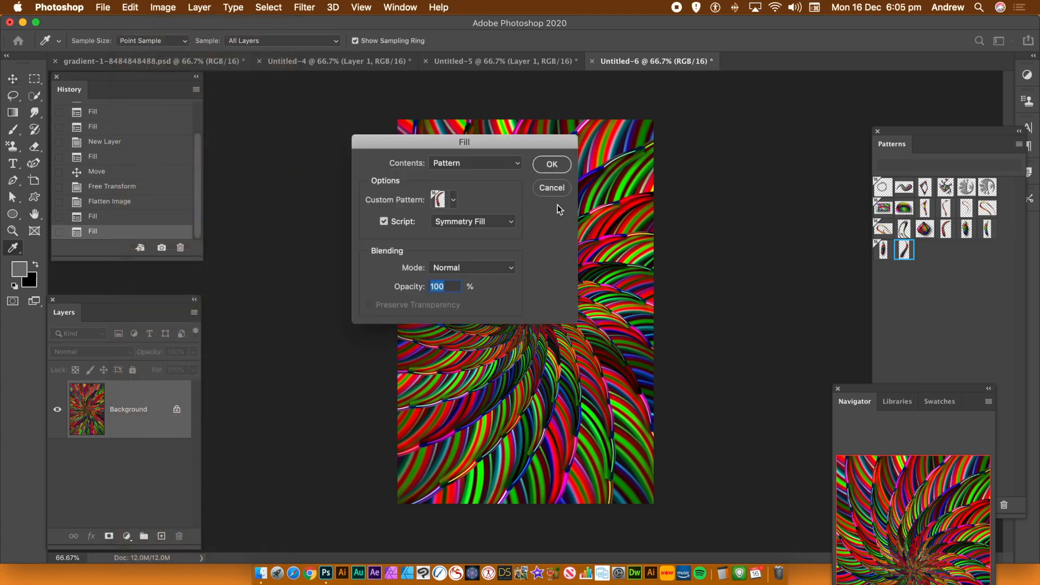
left_click(569, 172)
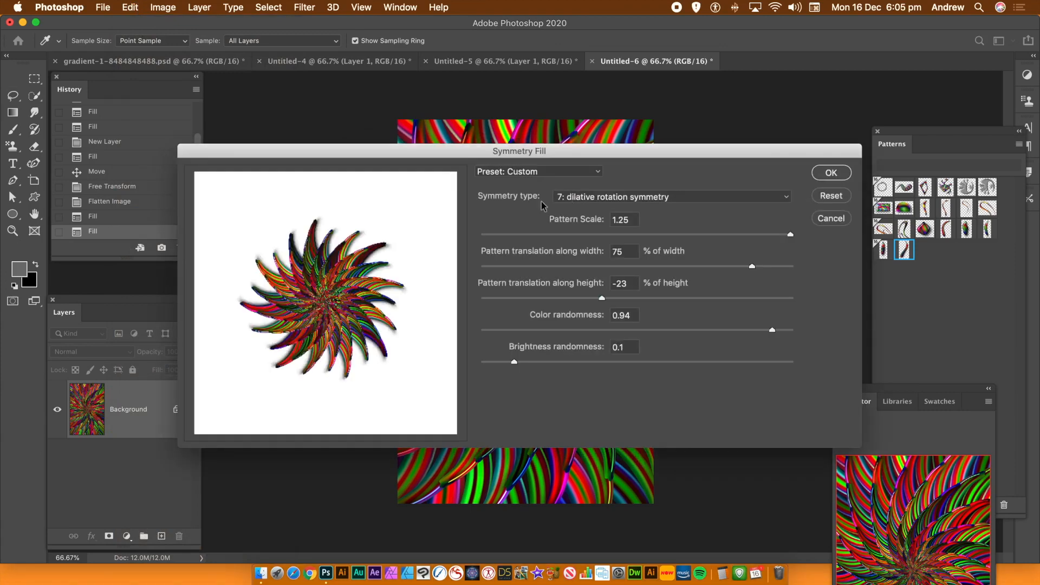
left_click_drag(760, 266, 776, 271)
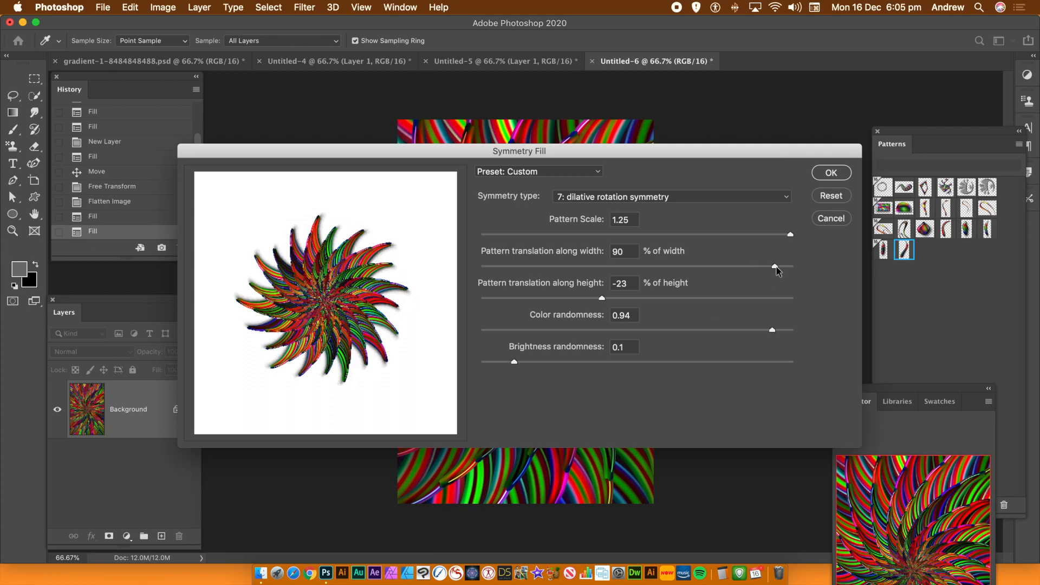
left_click(830, 173)
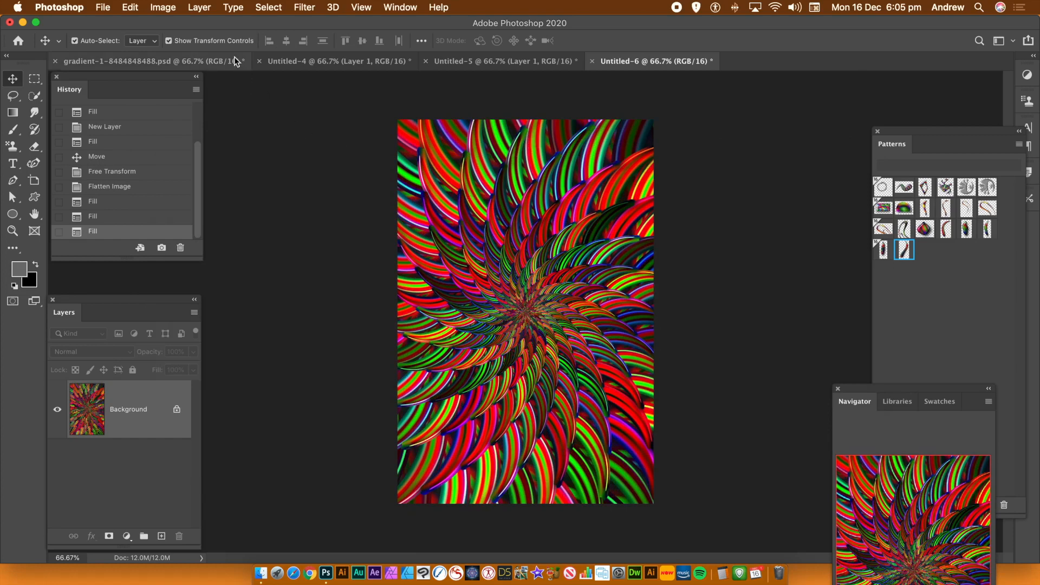
Fade the last fill at 100% opacity using Difference mode, after previewing Darken and Lighten
left_click(129, 6)
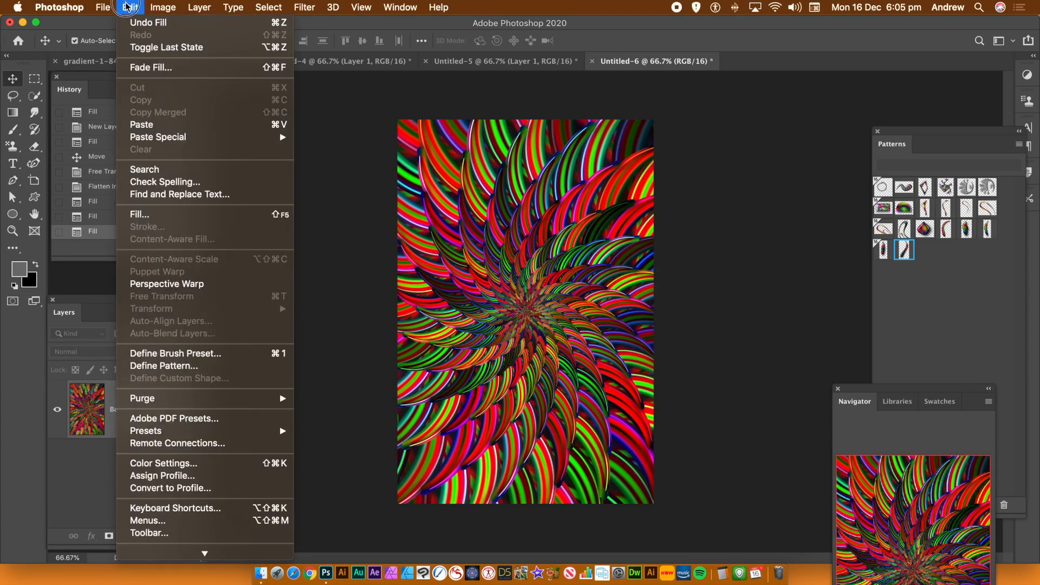
left_click(173, 70)
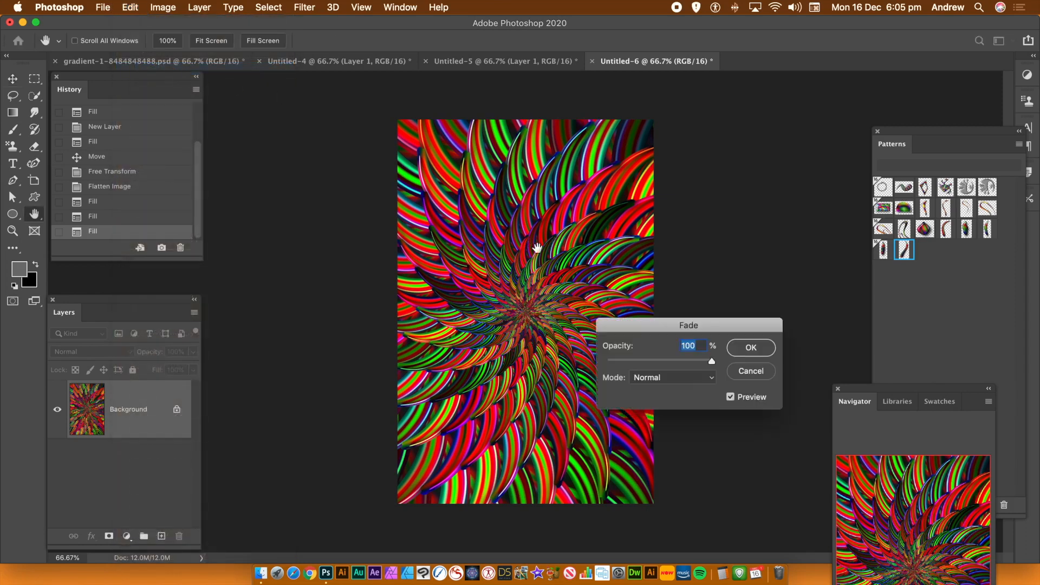
left_click(686, 379)
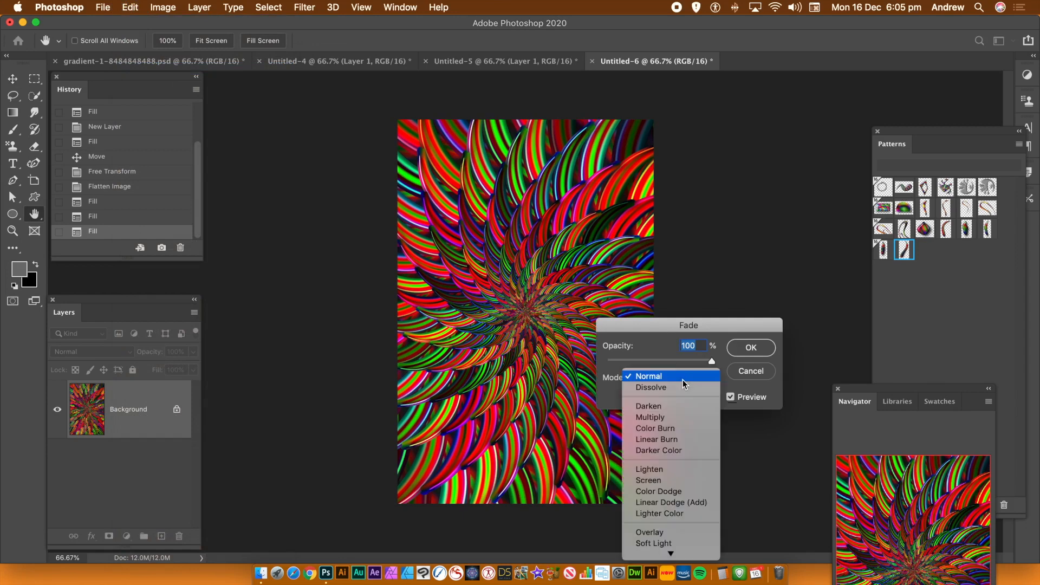
left_click(664, 405)
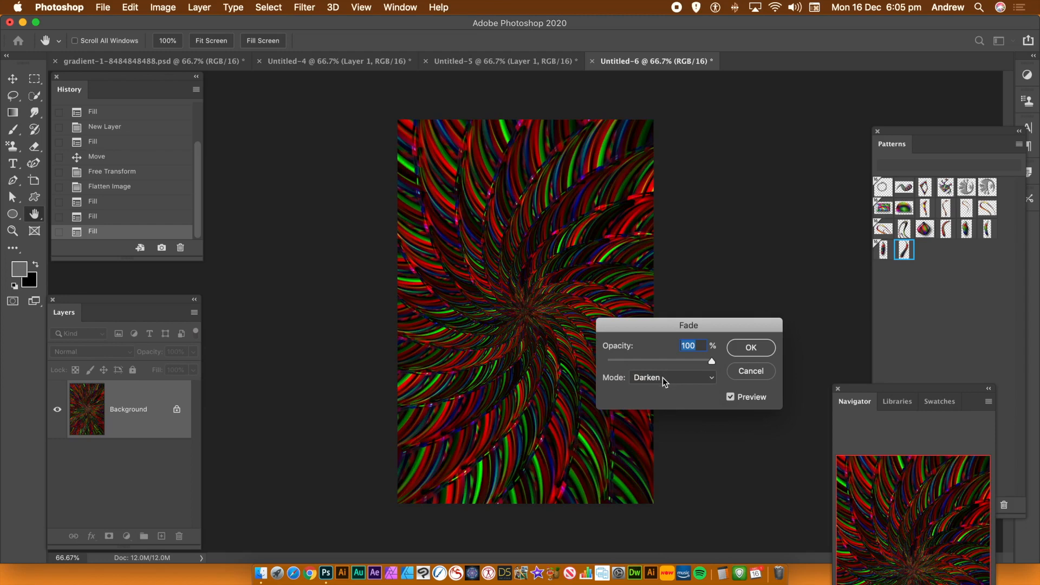
left_click(661, 378)
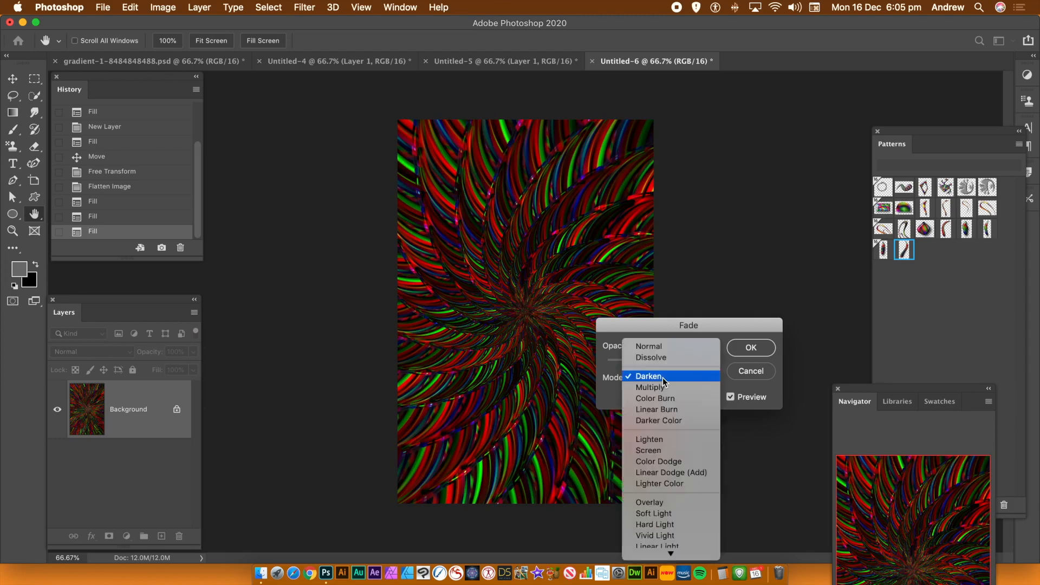
left_click(672, 440)
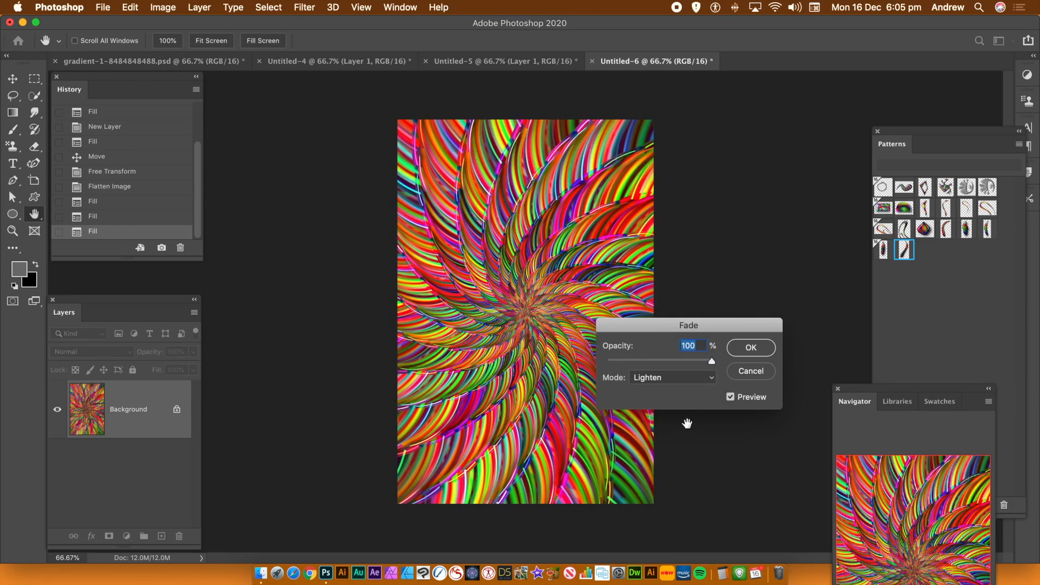
left_click(662, 382)
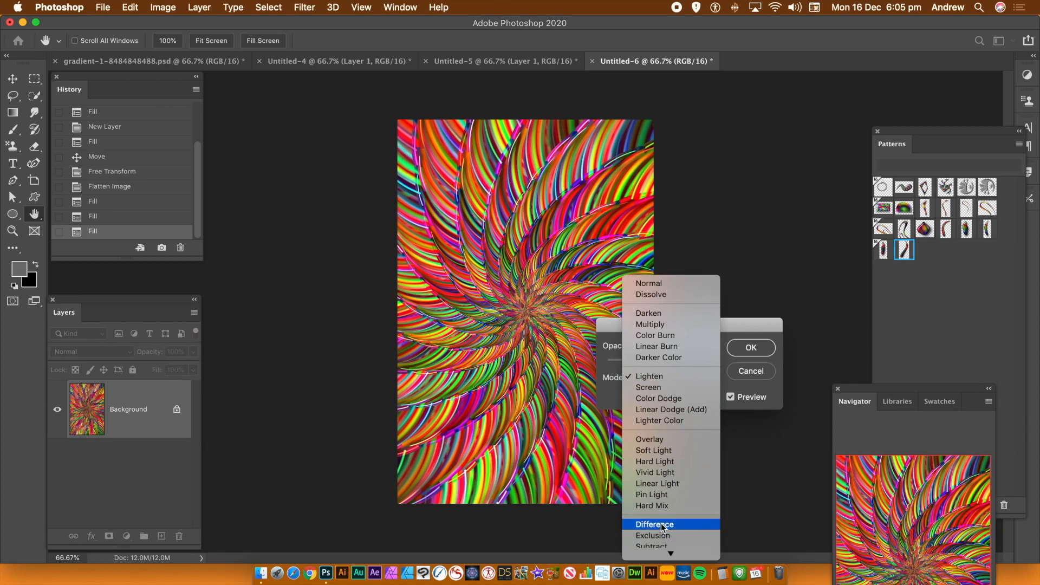
left_click(661, 525)
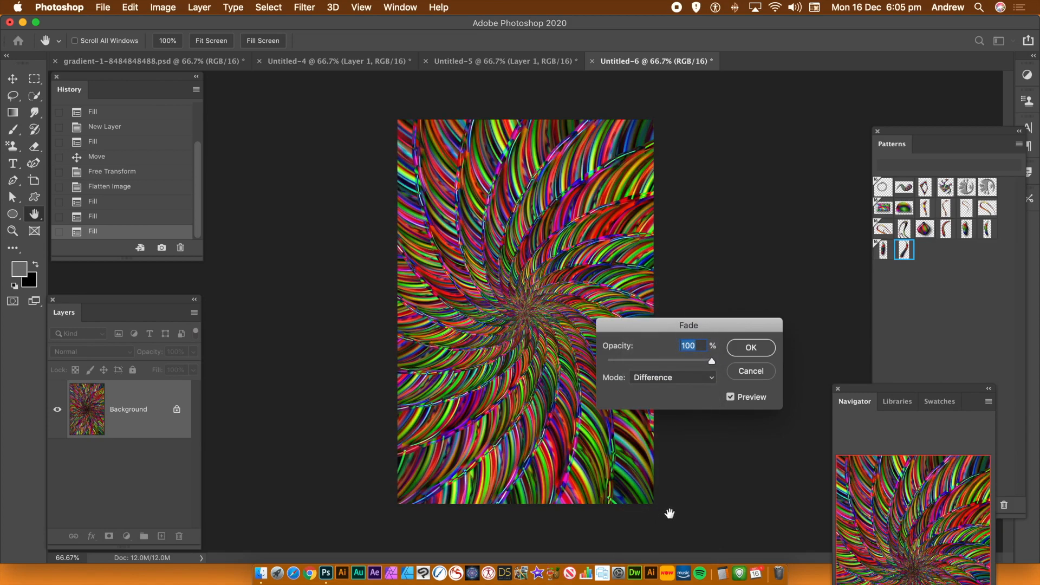
left_click(756, 356)
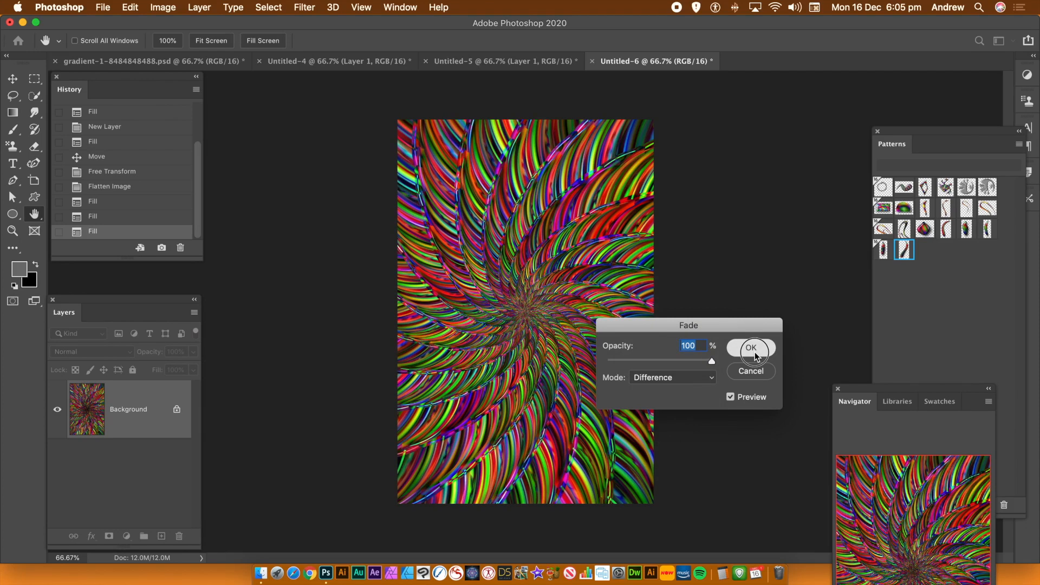
left_click(756, 356)
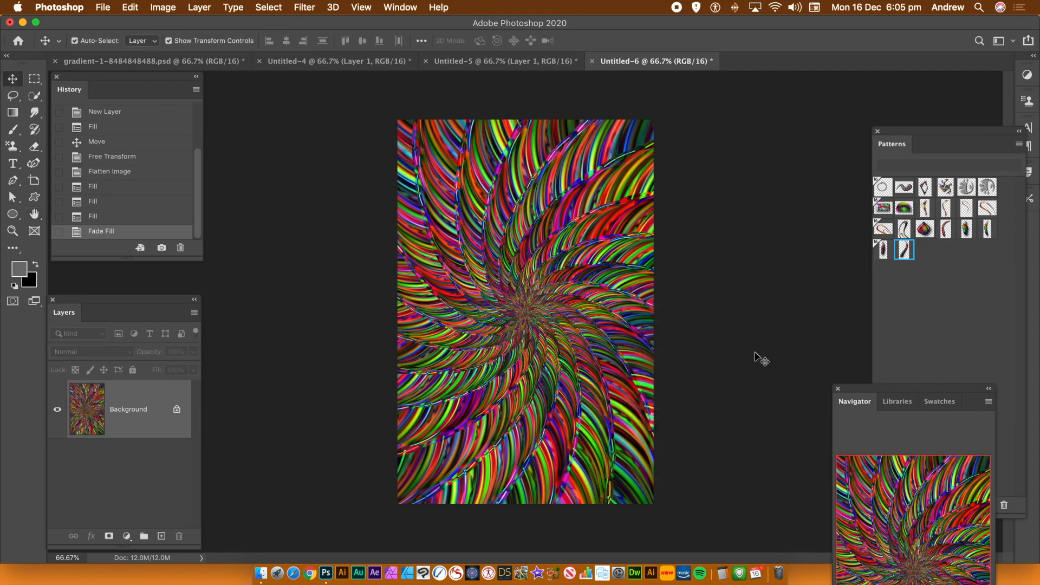
Apply the Oil Paint filter to the image twice with stylization 4.8, cleanliness 4.8, scale 9.8 and bristle detail 8.8
left_click(304, 7)
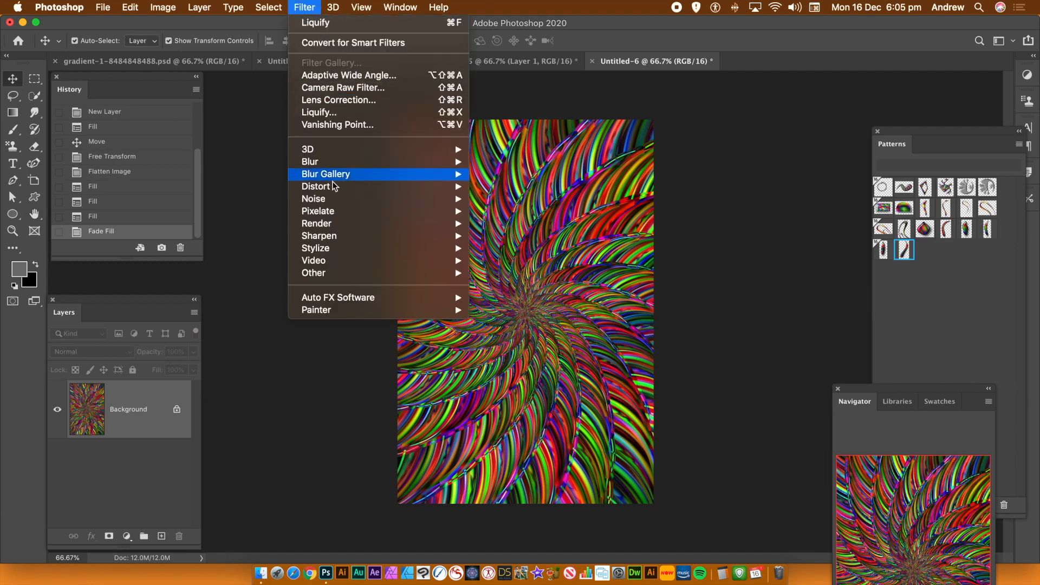
mouse_move(339, 252)
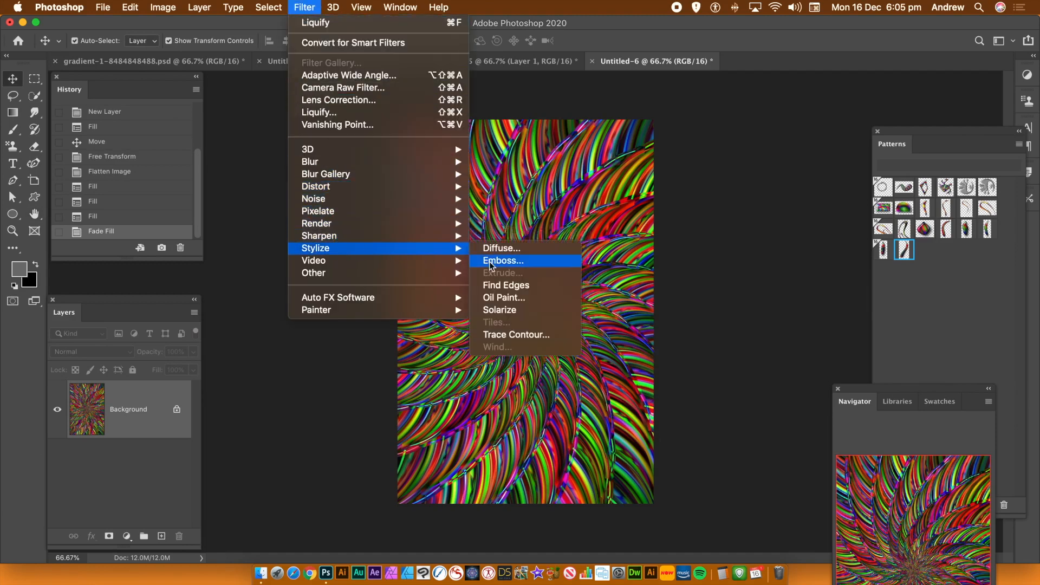
left_click(512, 299)
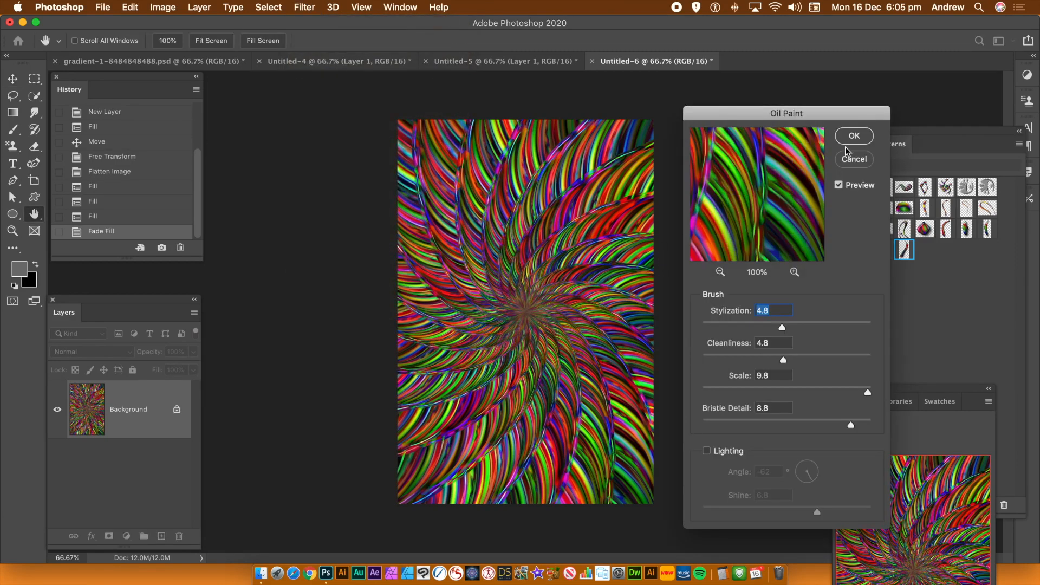
left_click(853, 136)
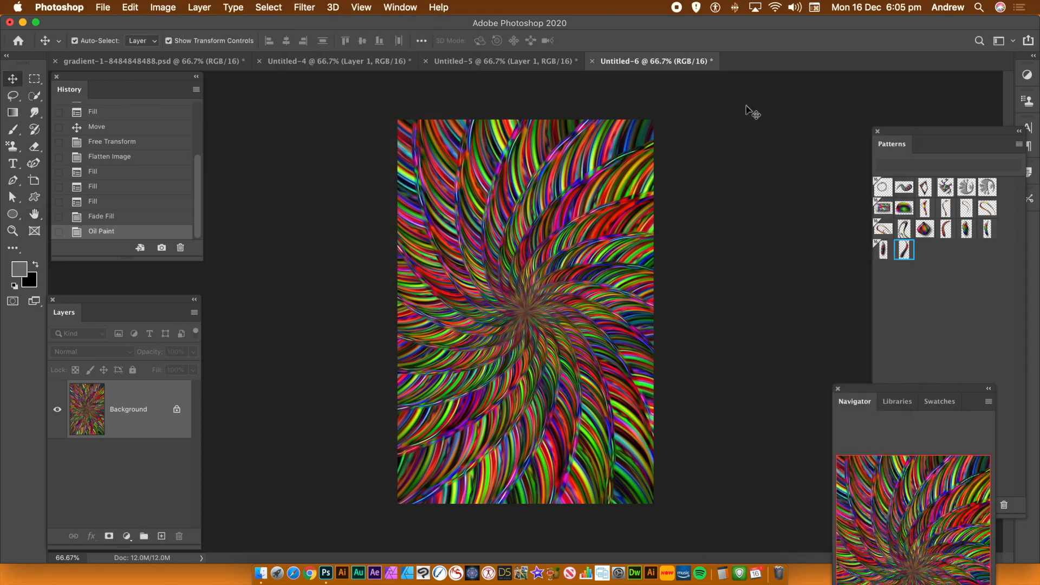
left_click(304, 7)
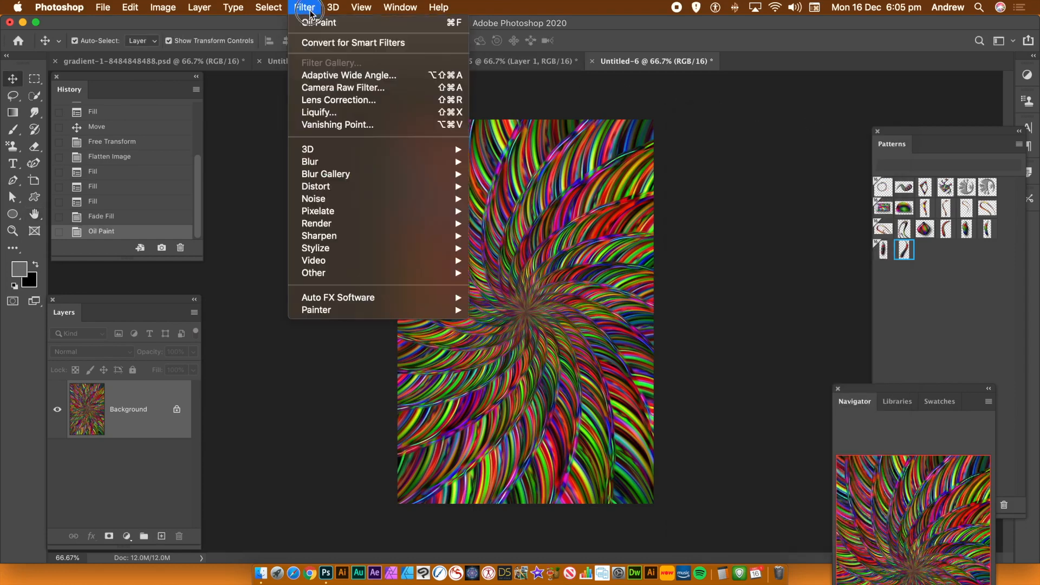
left_click(310, 22)
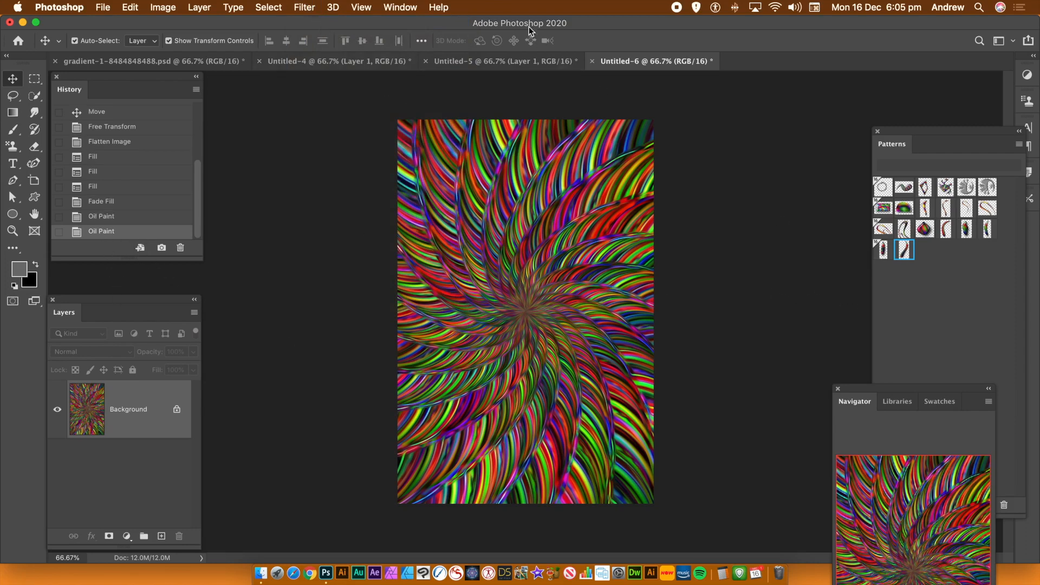
Try the Find Edges stylize filter on the swirled Symmetry Fill image and undo it
left_click(304, 7)
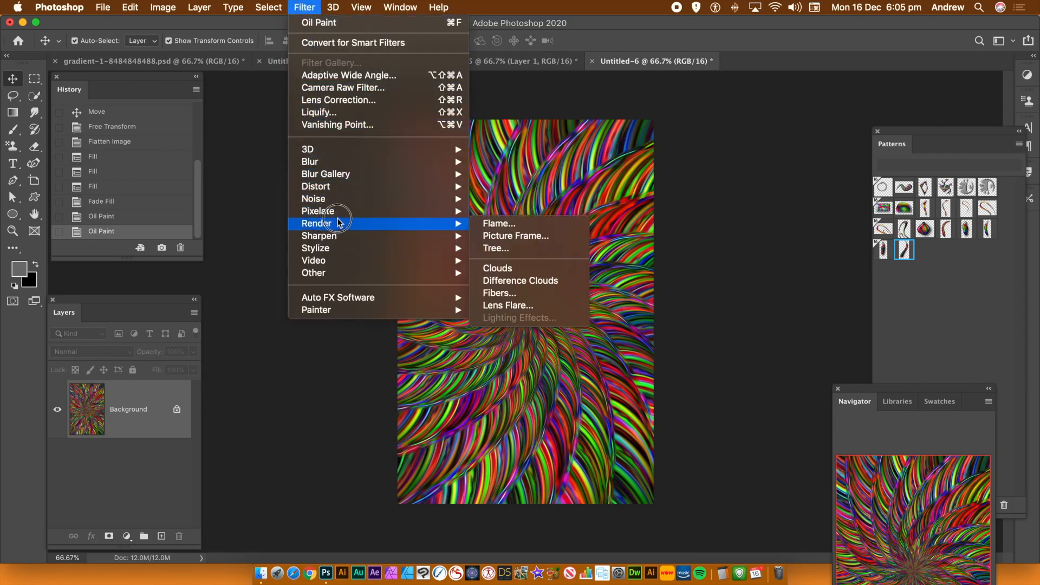
mouse_move(345, 212)
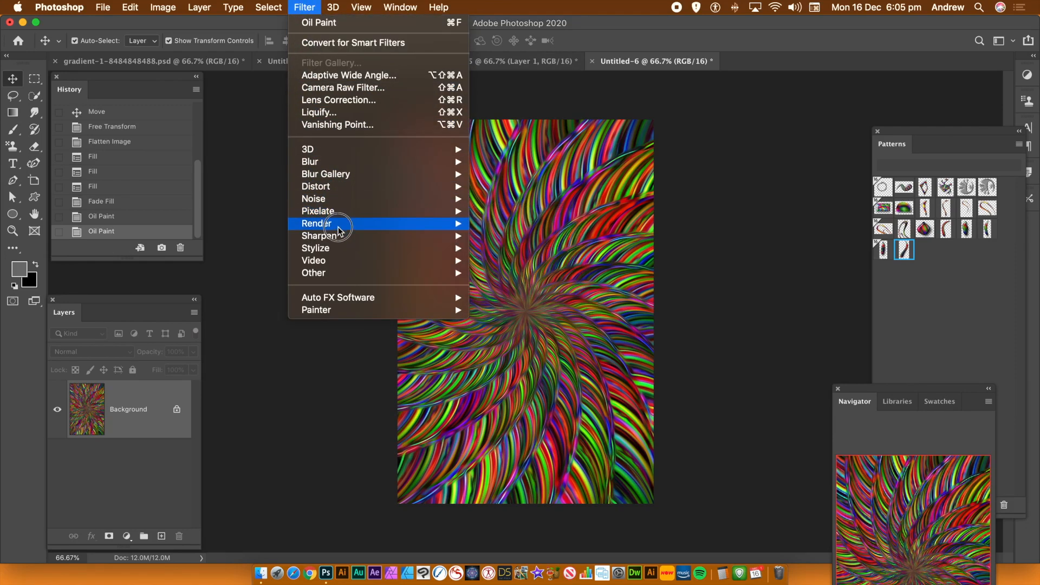
mouse_move(336, 235)
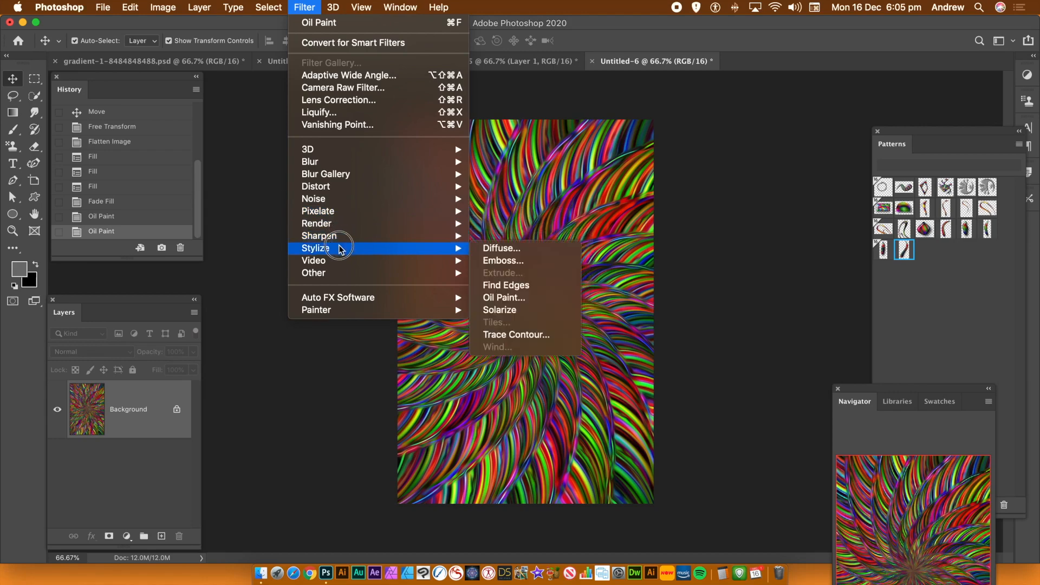
left_click(528, 286)
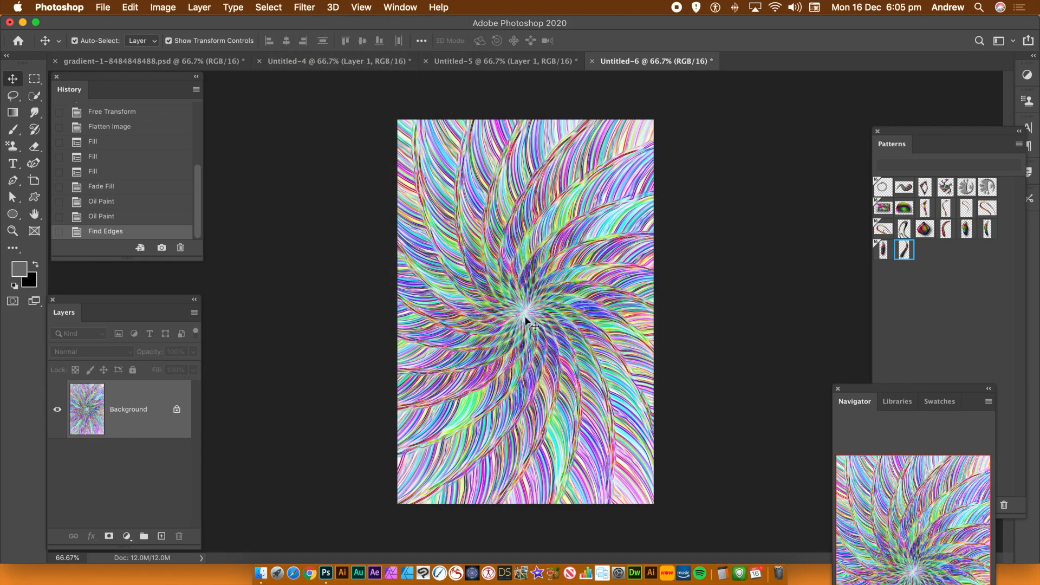
left_click(132, 9)
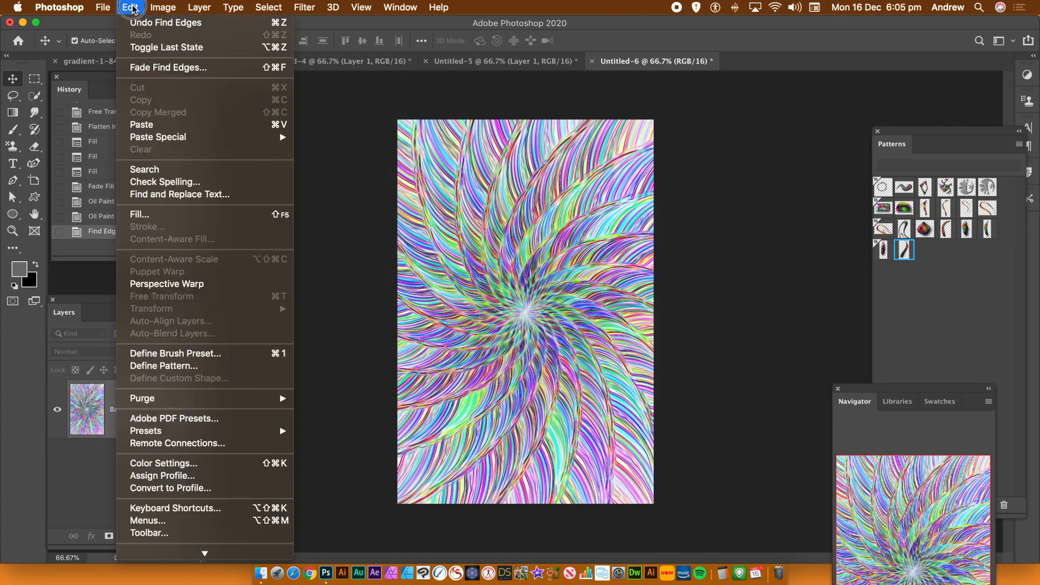
left_click(138, 24)
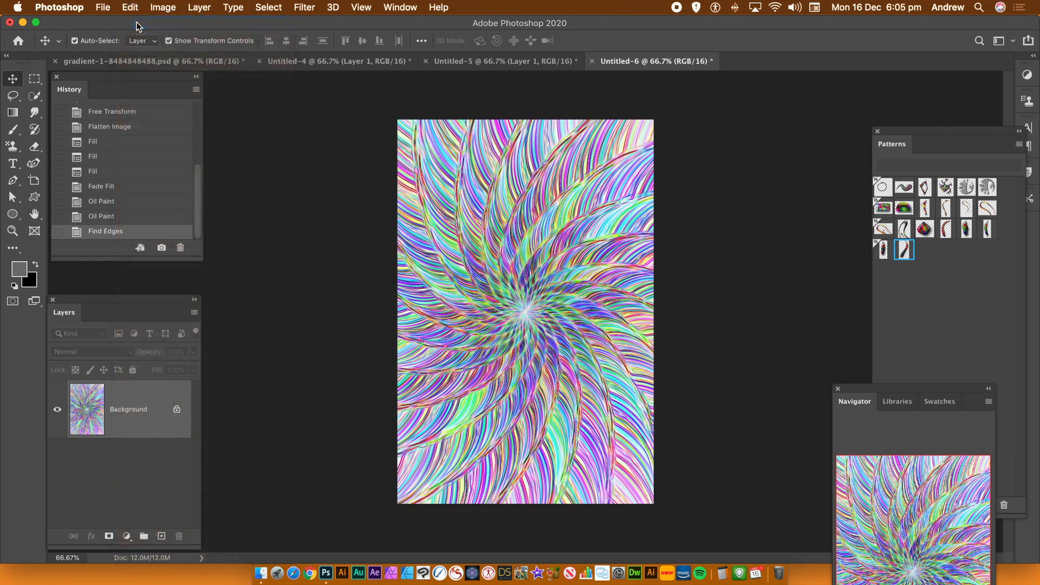
Switch to the Untitled-5 document with the gradient tube shape and remove its rectangular selection
left_click(497, 62)
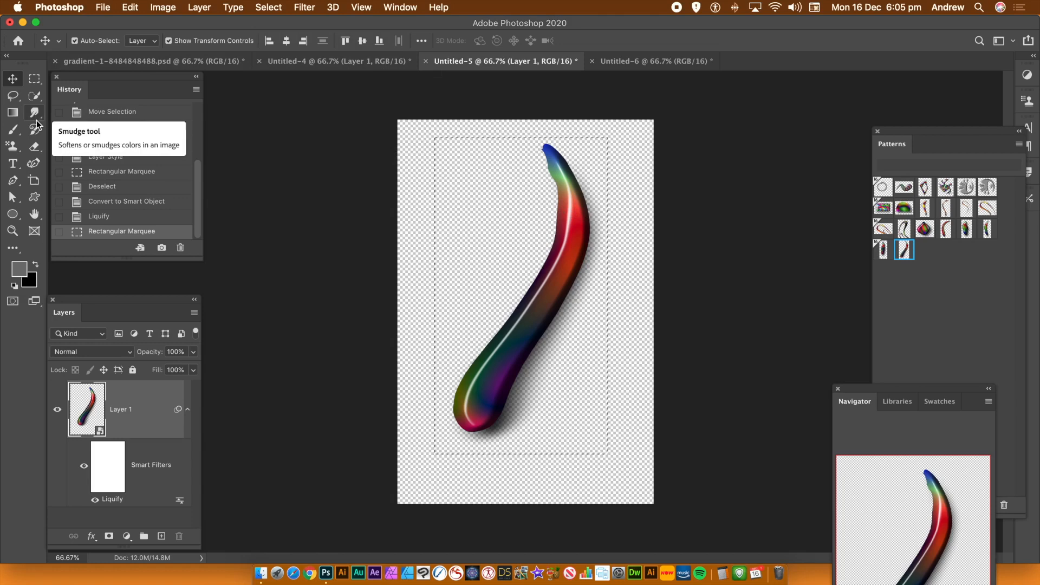
left_click(266, 7)
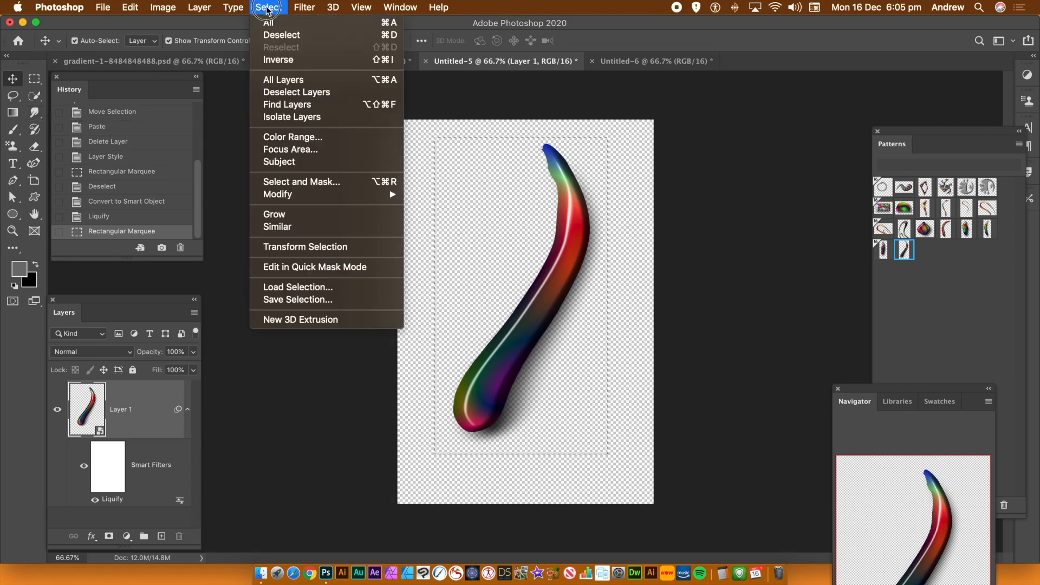
left_click(271, 36)
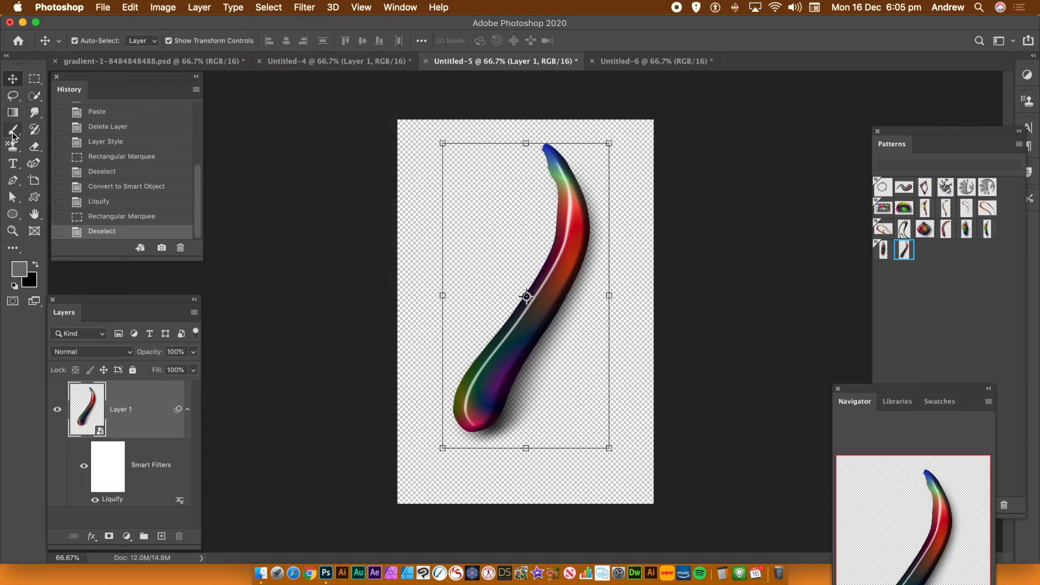
Warp the gradient tube into a zigzag S-curve with Liquify, using a 557 brush at pressure 100
left_click(297, 7)
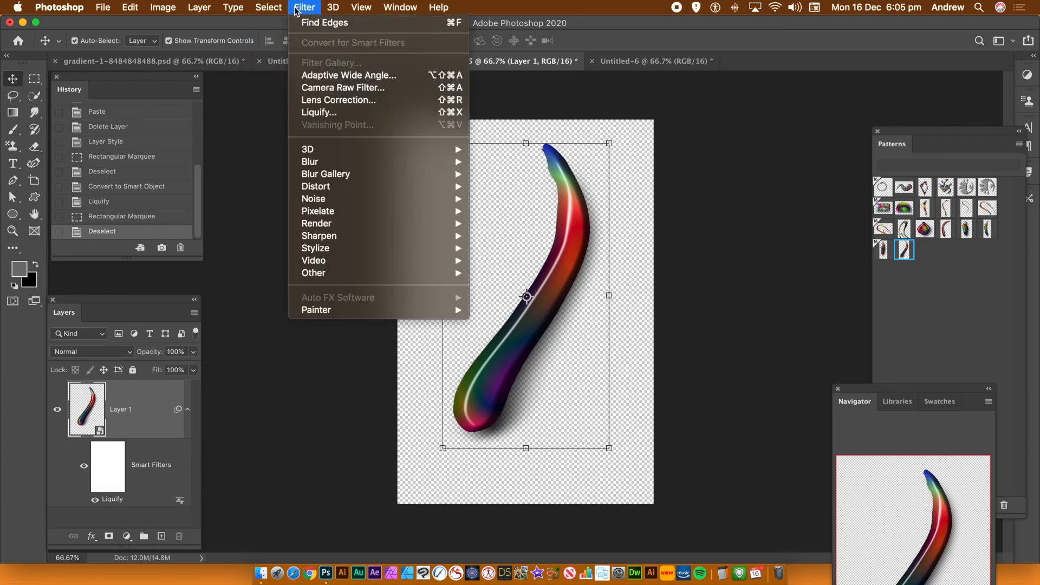
left_click(303, 112)
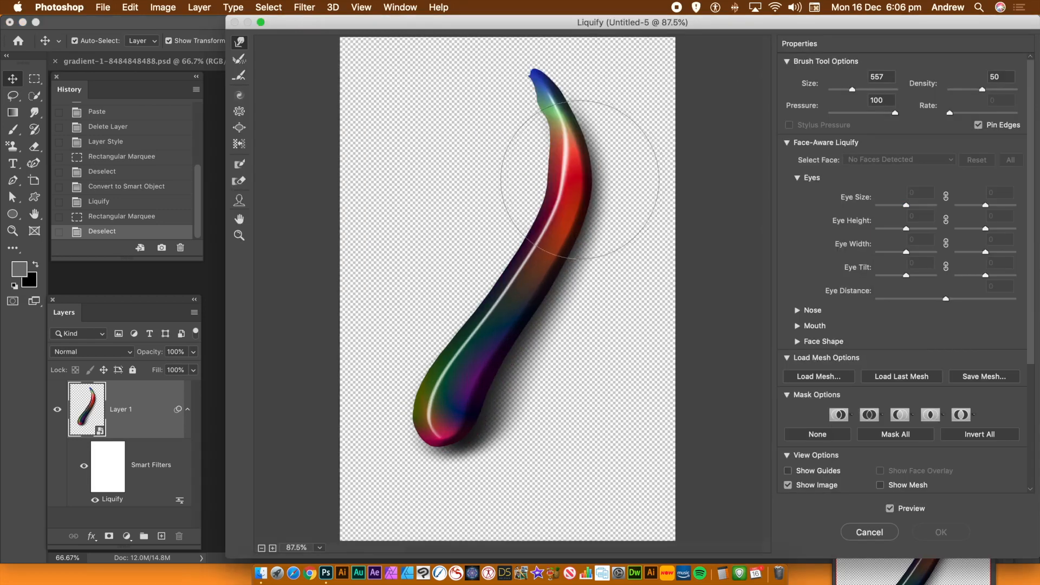
mouse_move(506, 213)
left_mouse_down()
mouse_move(596, 214)
mouse_move(568, 201)
mouse_move(593, 211)
mouse_move(608, 185)
mouse_move(538, 95)
mouse_move(531, 143)
mouse_move(543, 116)
mouse_move(509, 120)
left_mouse_up()
mouse_move(557, 68)
left_mouse_down()
mouse_move(543, 63)
mouse_move(574, 51)
mouse_move(604, 70)
mouse_move(615, 64)
mouse_move(568, 70)
left_mouse_up()
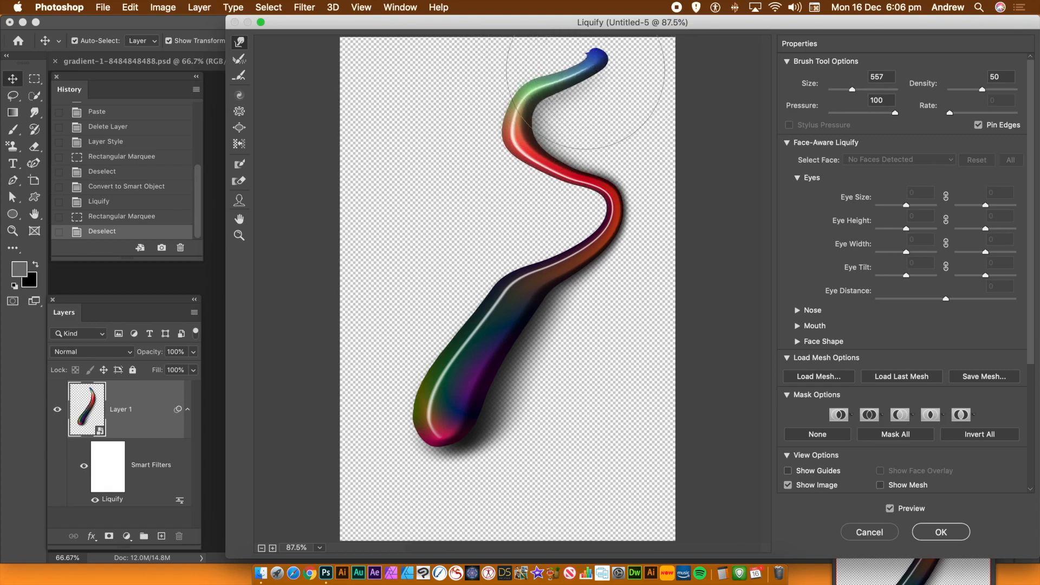
mouse_move(522, 107)
left_mouse_down()
mouse_move(570, 183)
mouse_move(599, 168)
mouse_move(529, 175)
mouse_move(626, 183)
mouse_move(628, 192)
mouse_move(538, 239)
mouse_move(425, 262)
left_mouse_up()
left_click_drag(421, 338, 547, 334)
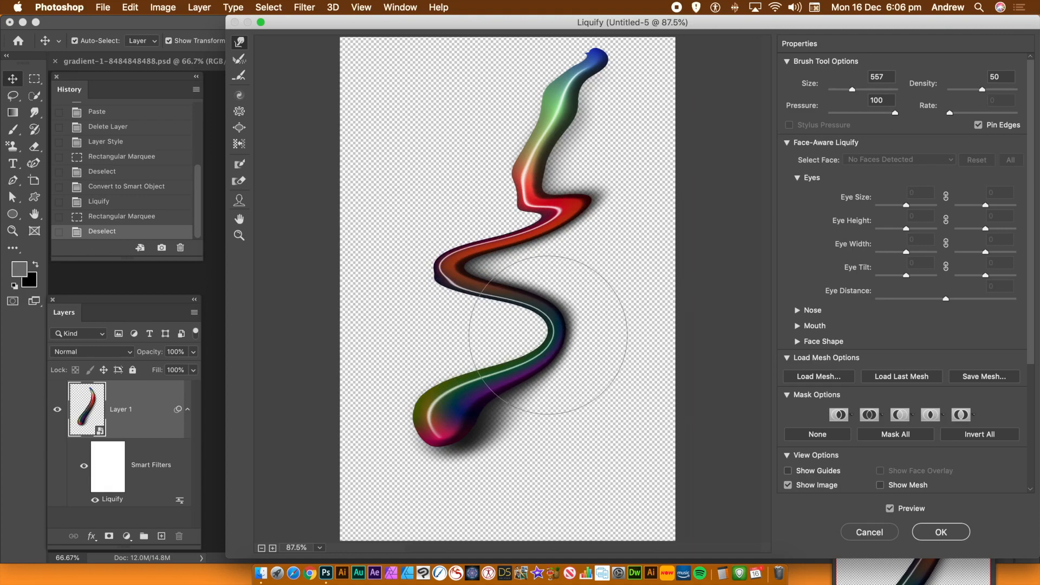
left_click(939, 532)
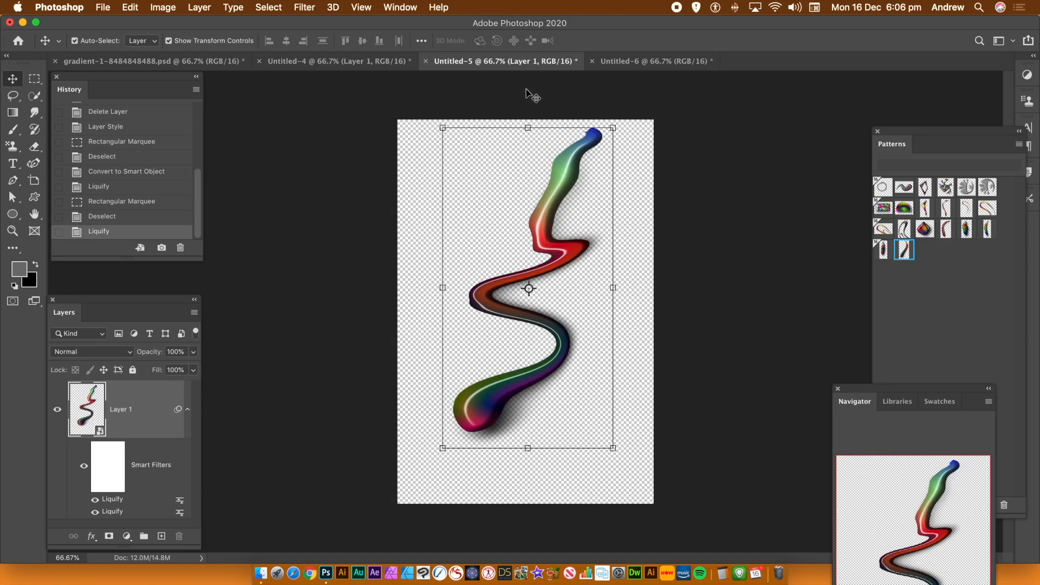
Shift the hue of the warped tube with a Hue/Saturation adjustment so its red parts turn green
left_click(33, 79)
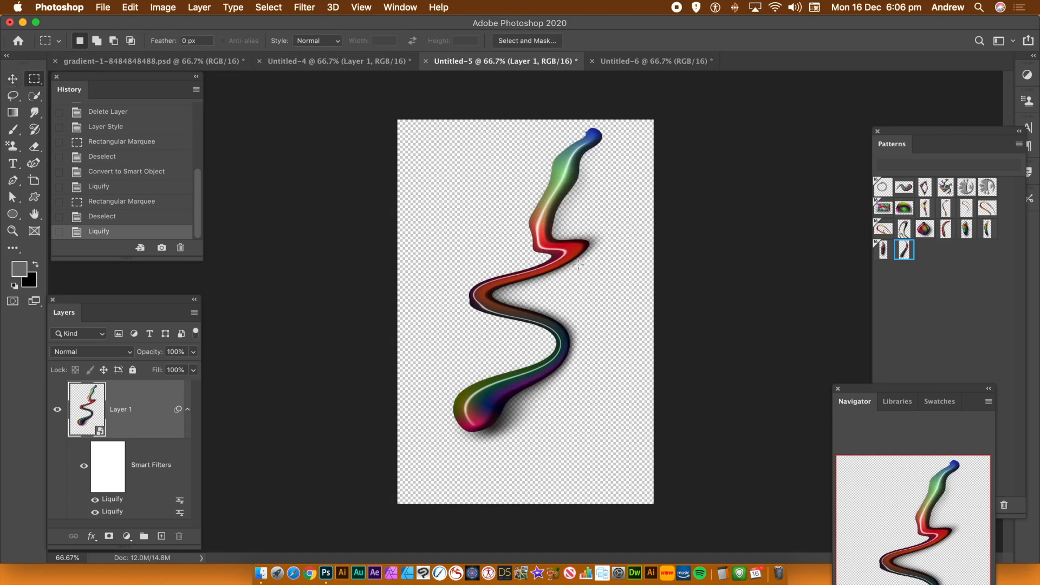
left_click(12, 78)
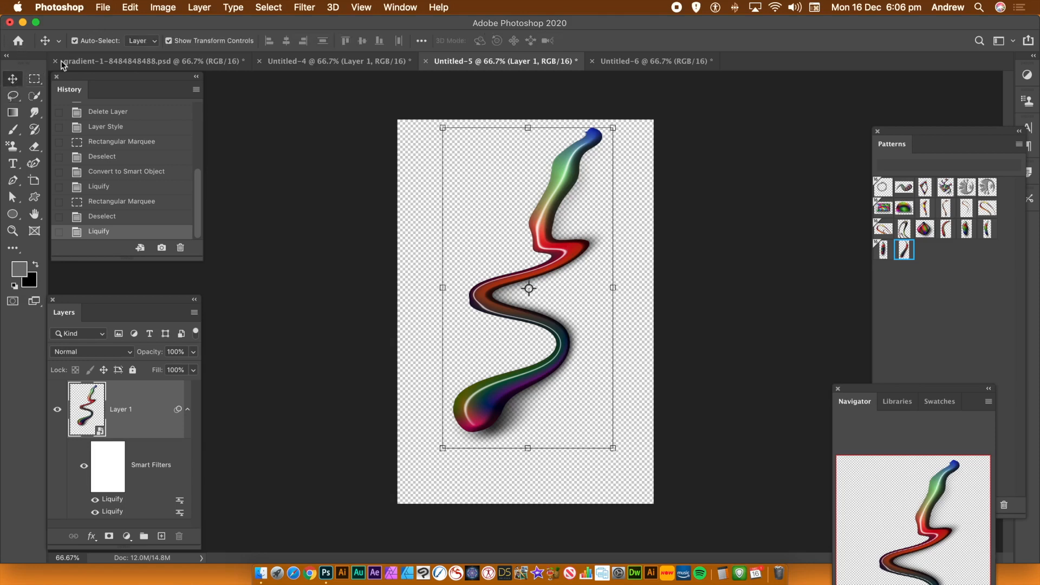
left_click(170, 11)
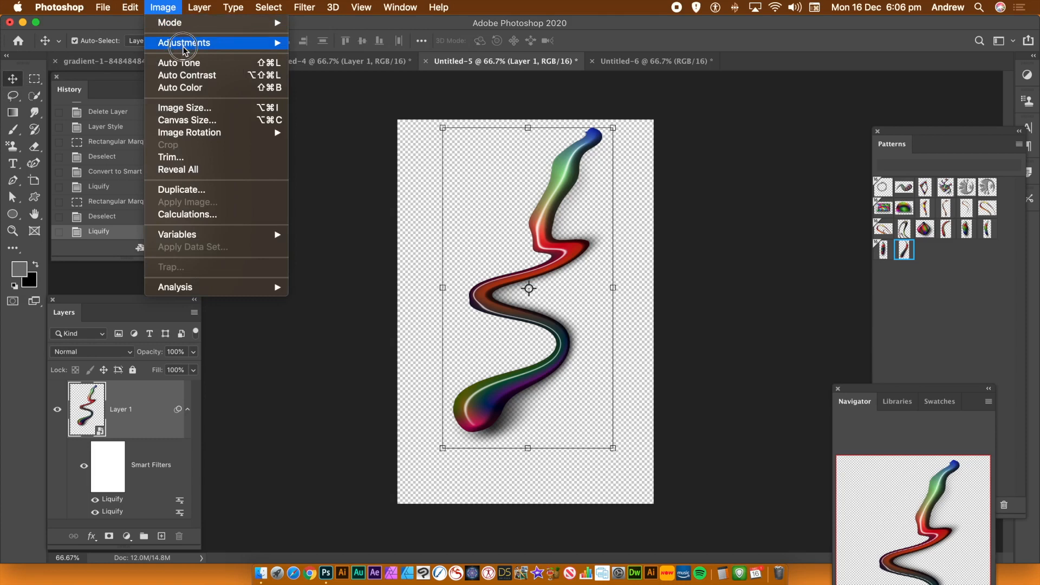
mouse_move(184, 49)
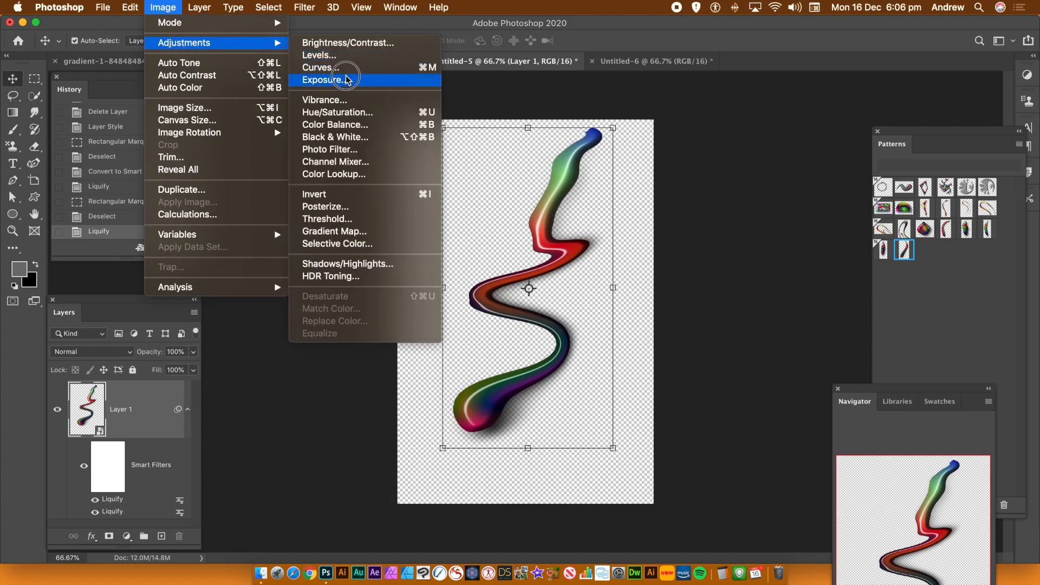
left_click(360, 115)
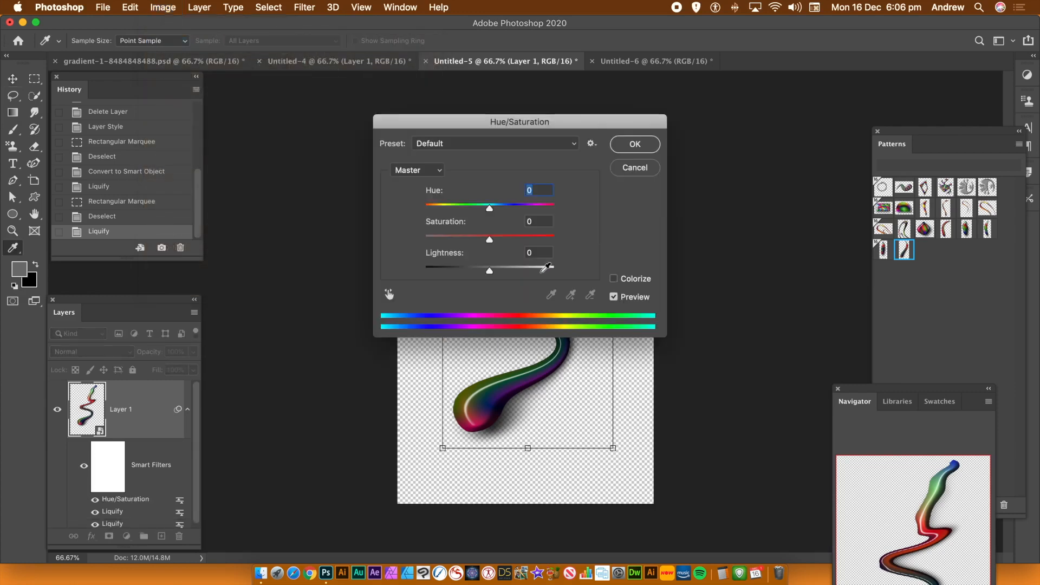
left_click(526, 208)
left_click(623, 145)
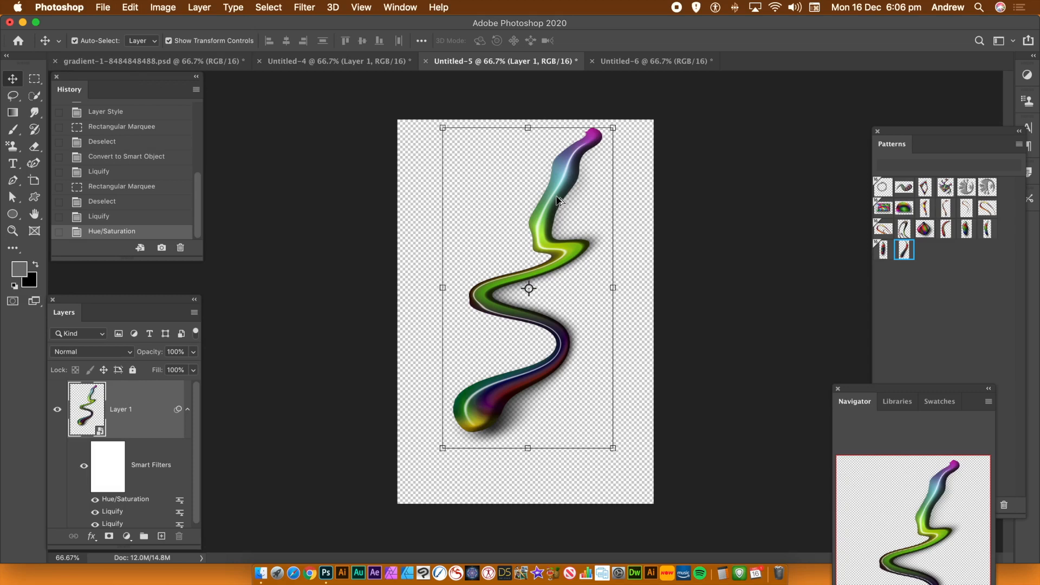
Duplicate the tube layer, stretch the copy wider and offset it slightly down and left of the original
left_click_drag(560, 201, 524, 198)
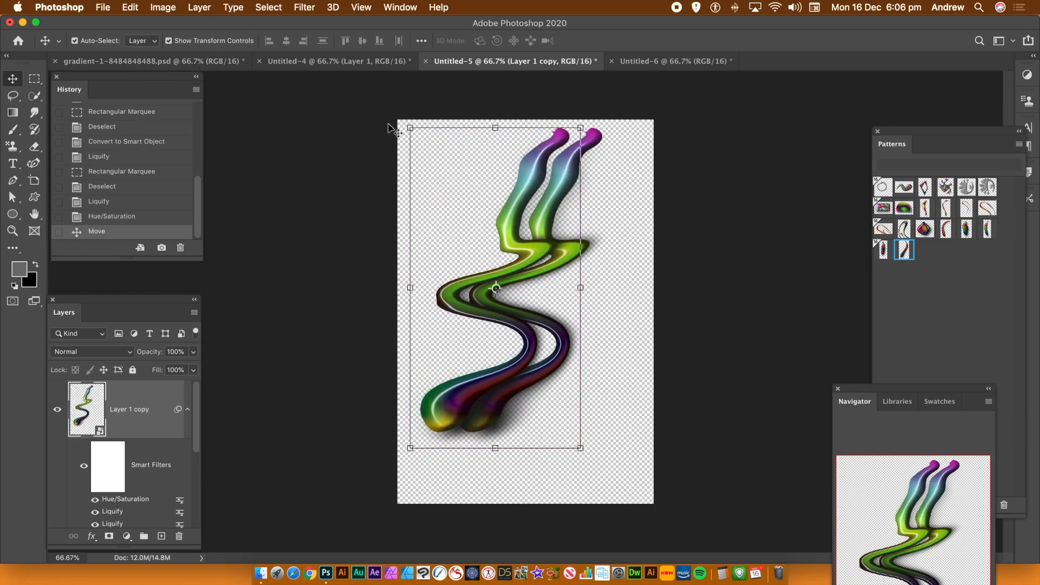
left_click_drag(405, 127, 471, 158)
left_click(502, 219)
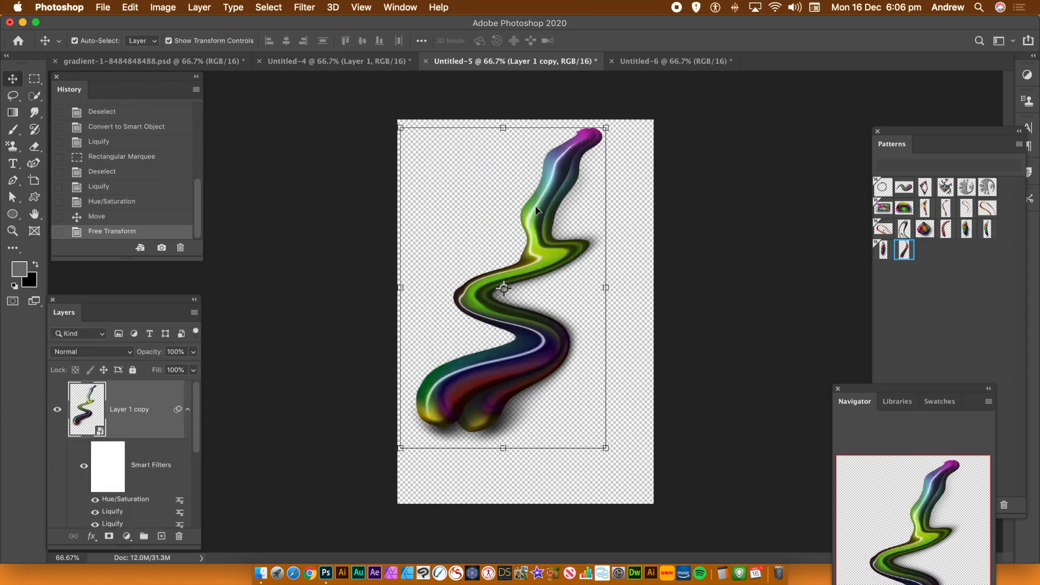
left_click_drag(542, 217, 524, 226)
Add Bevel & Emboss to the copied tube with angle -115° and altitude 53°, and enable the lower Drop Shadow
left_click(199, 7)
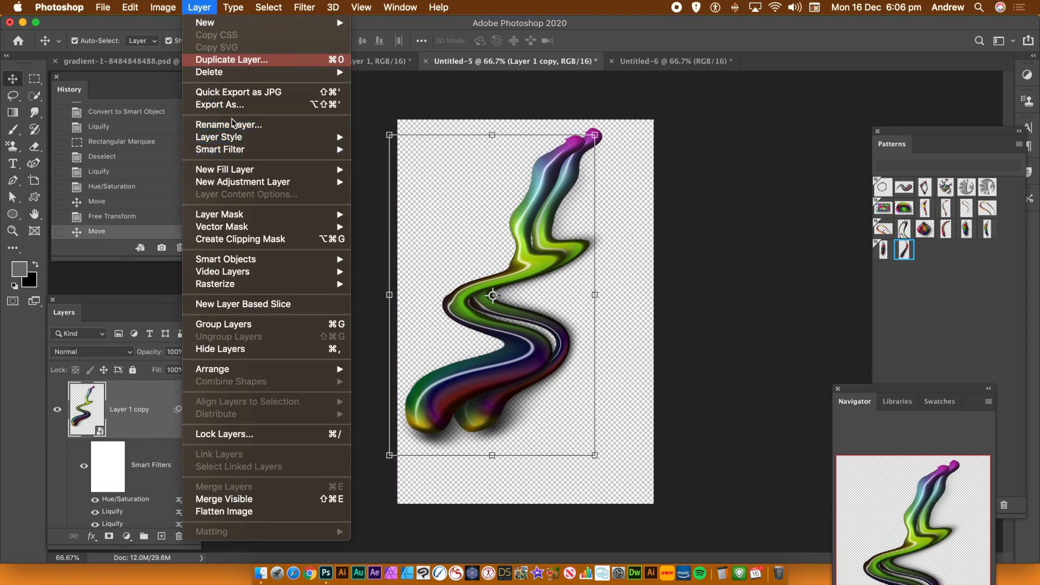
mouse_move(234, 141)
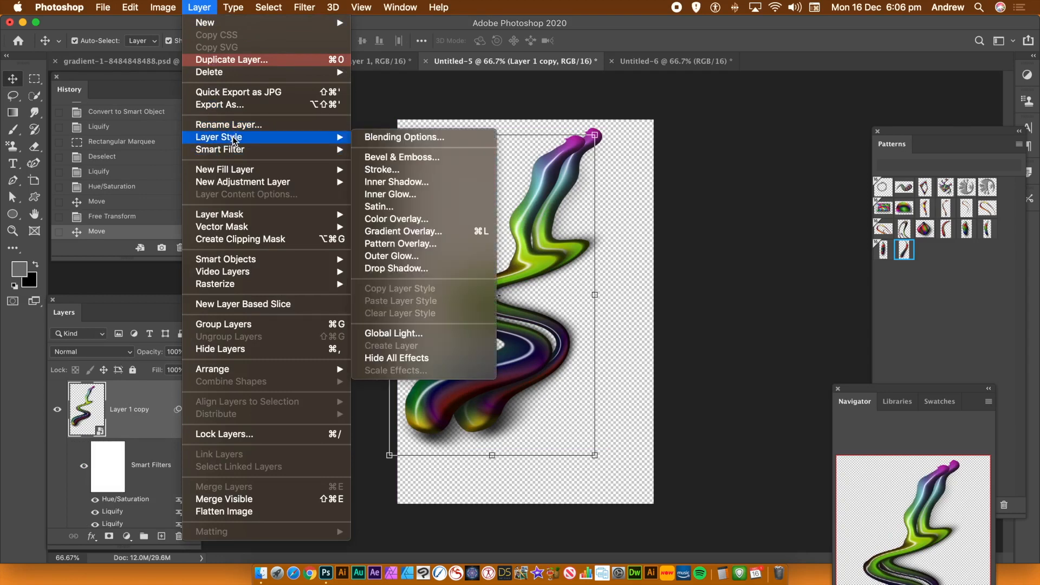
left_click(375, 158)
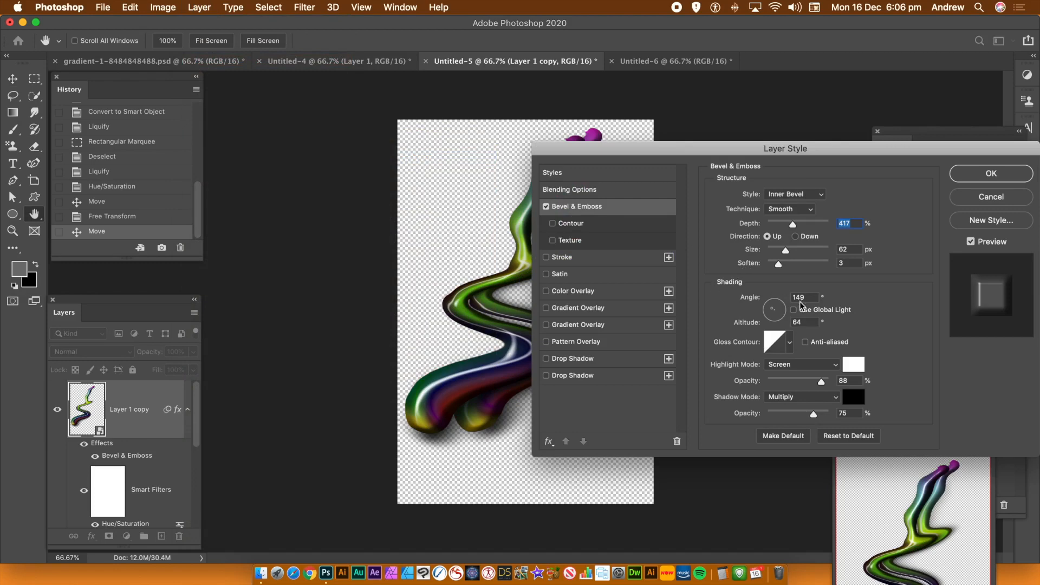
left_click_drag(774, 311, 775, 318)
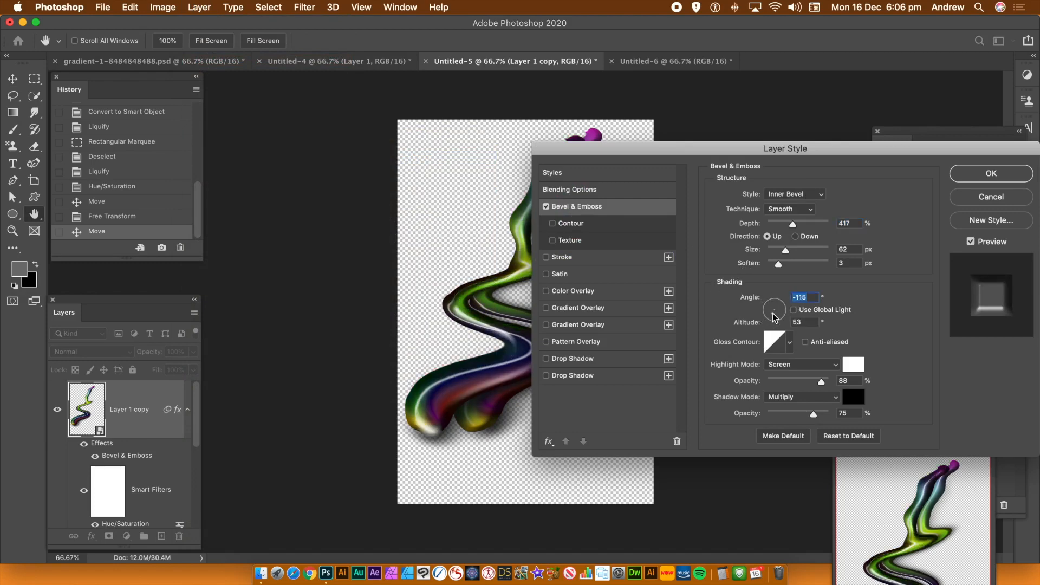
left_click(551, 377)
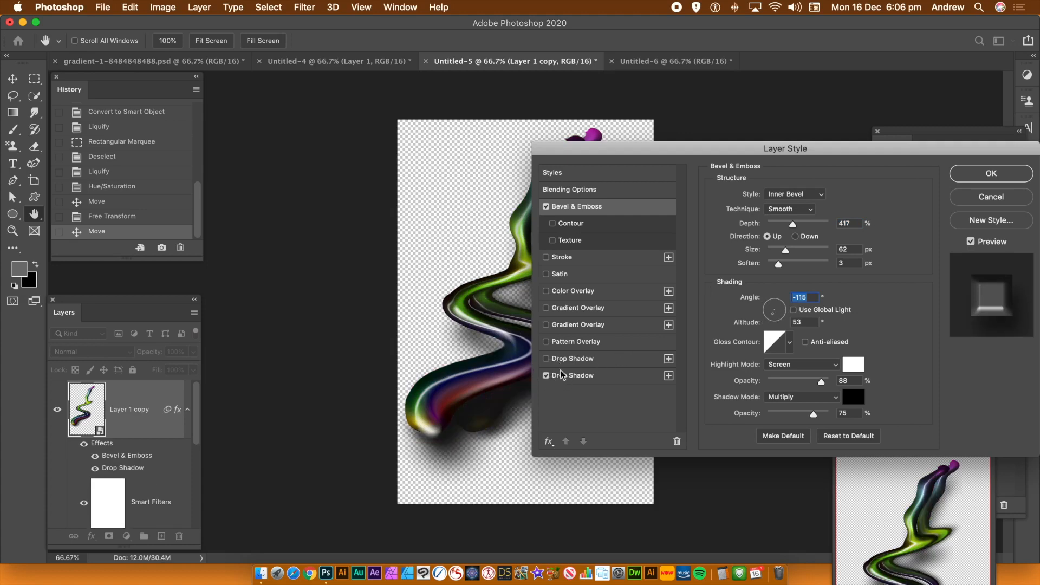
left_click(980, 174)
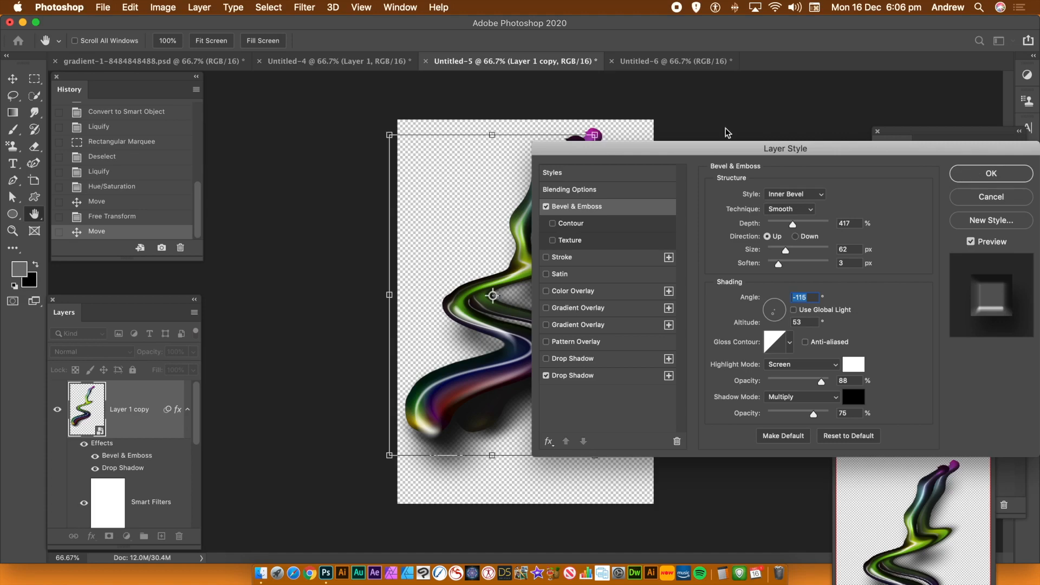
Select both tube layers and convert them into a single Smart Object
left_click(306, 109)
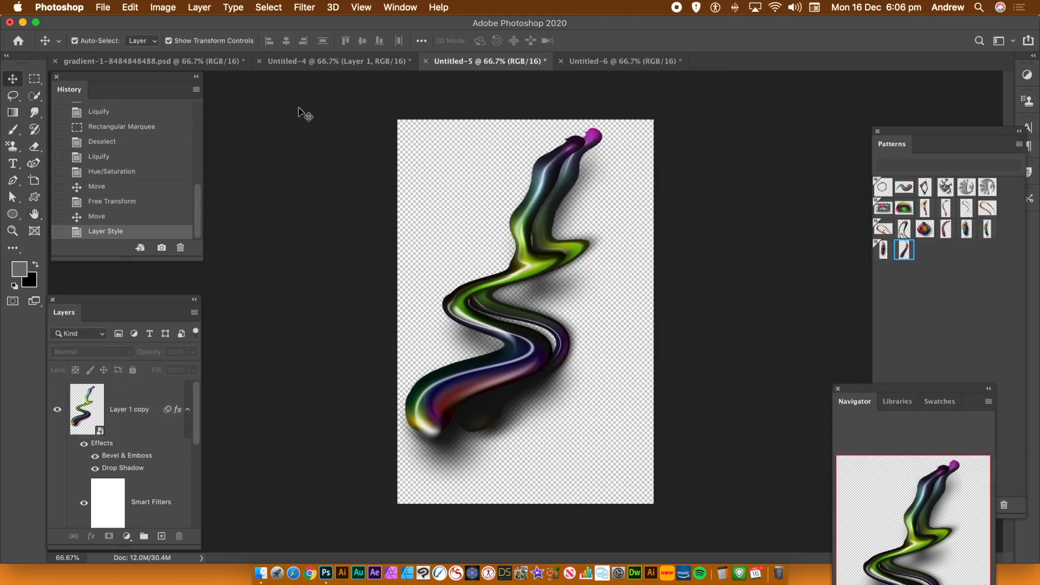
left_click_drag(316, 87, 679, 483)
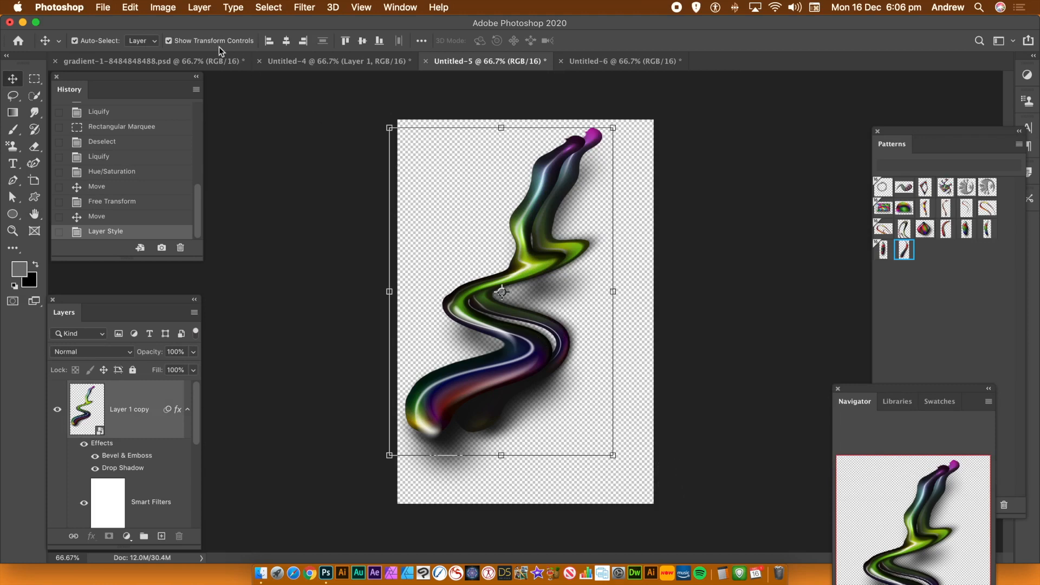
left_click(200, 8)
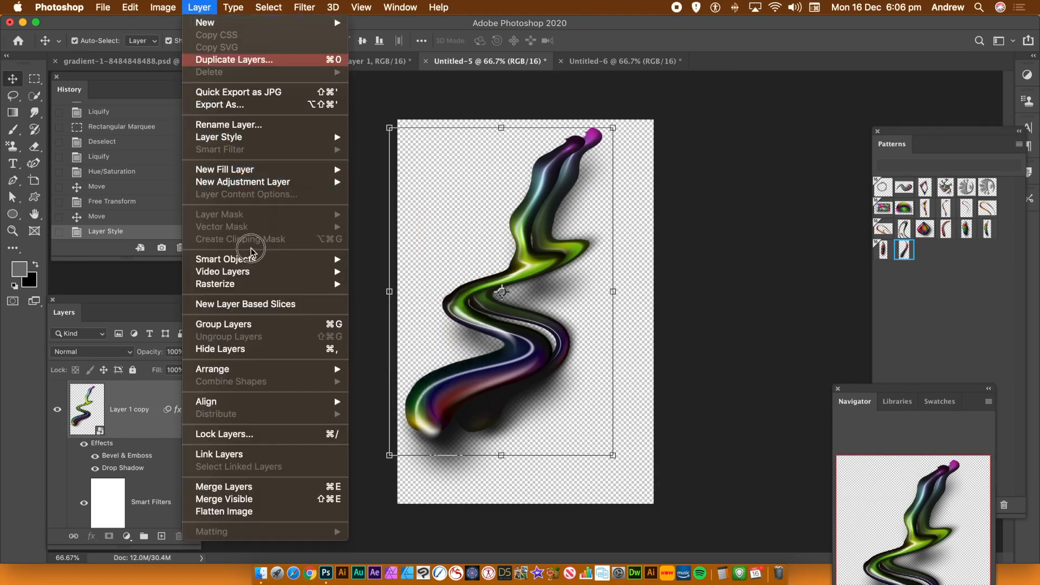
left_click(252, 264)
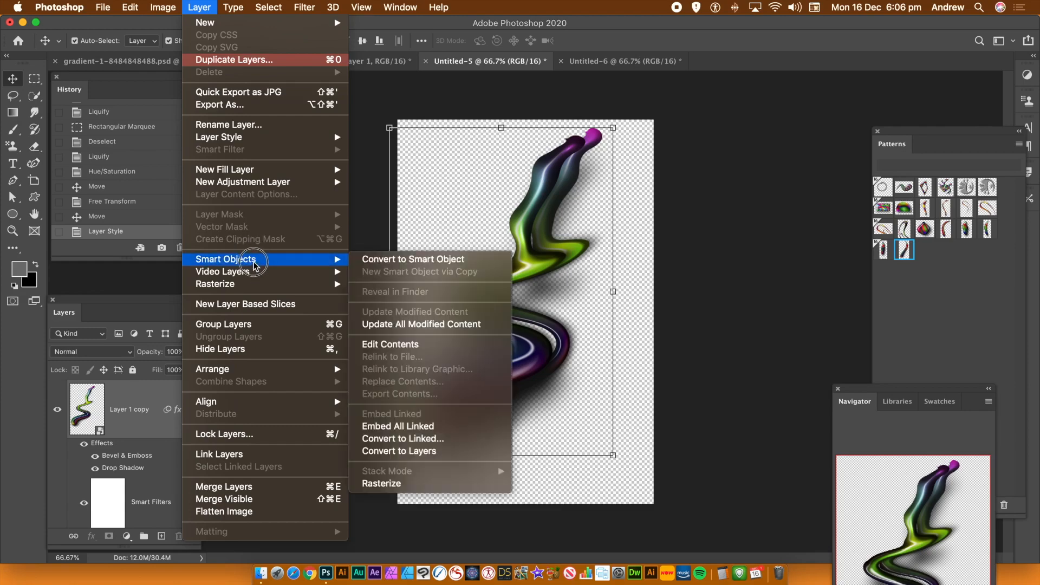
left_click(398, 260)
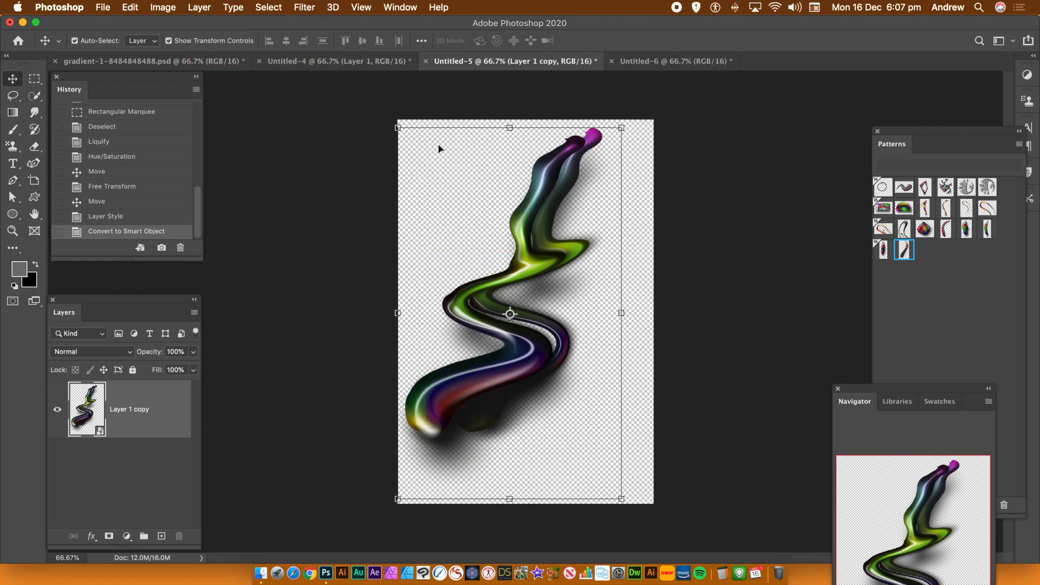
Scale the combined Smart Object to about 90.43% and reposition it nearer the canvas centre
left_click_drag(398, 129, 450, 172)
left_click_drag(575, 258, 546, 233)
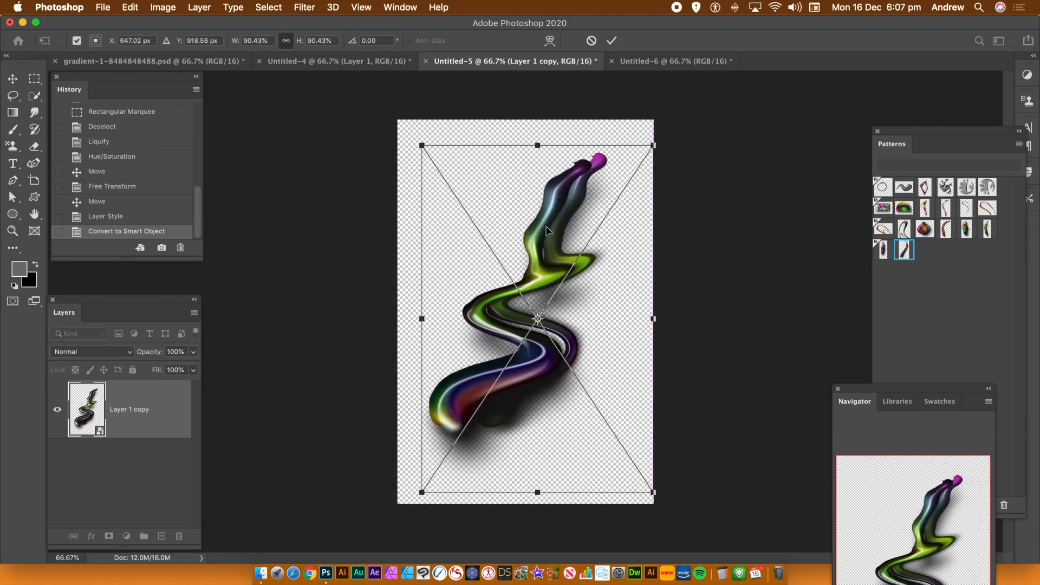
key("Return")
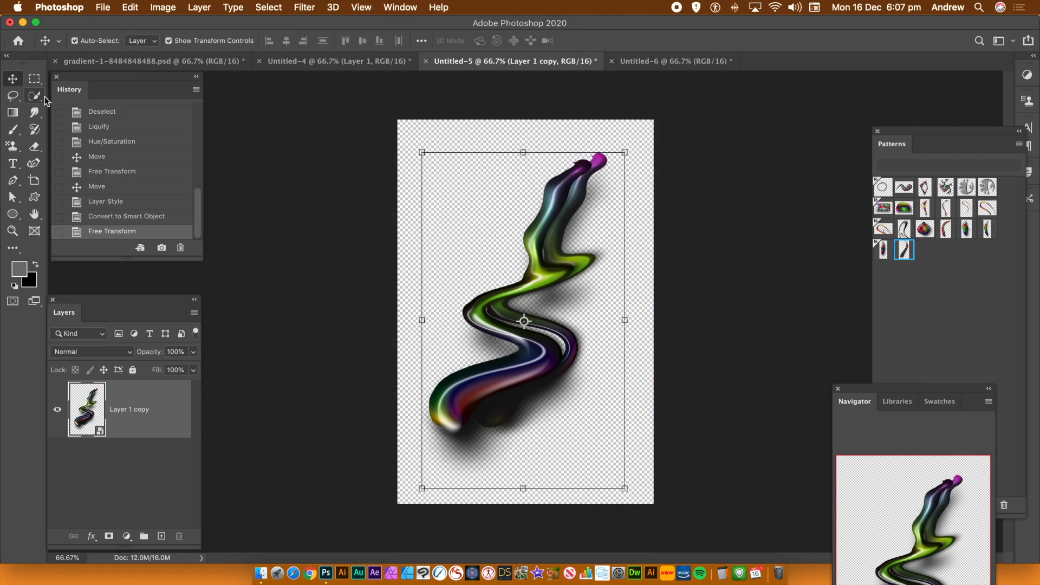
Select a rectangular area around the combined tubes and define it as a pattern named Pattern 20
left_click(36, 78)
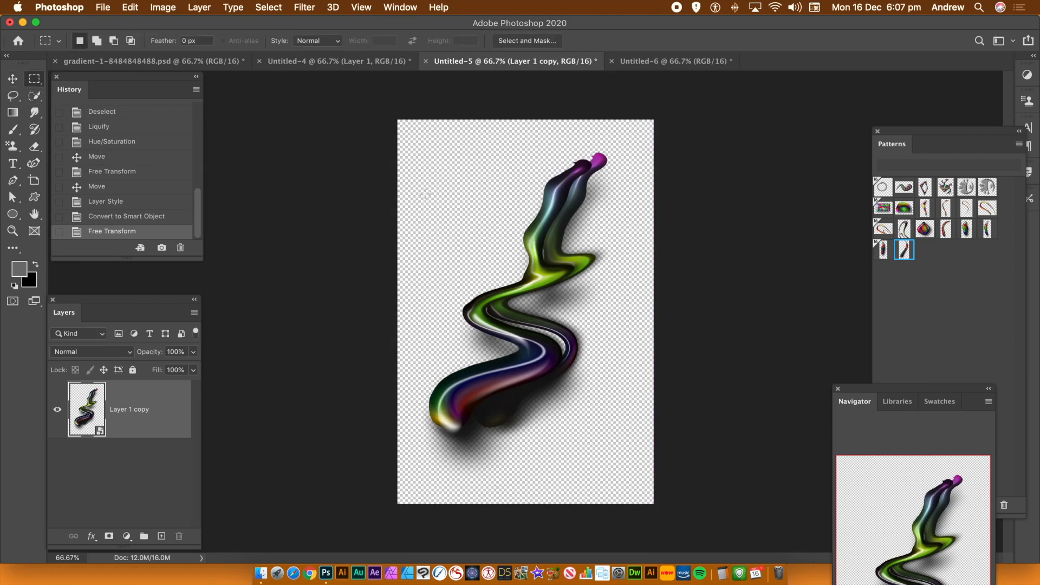
left_click_drag(416, 142, 635, 478)
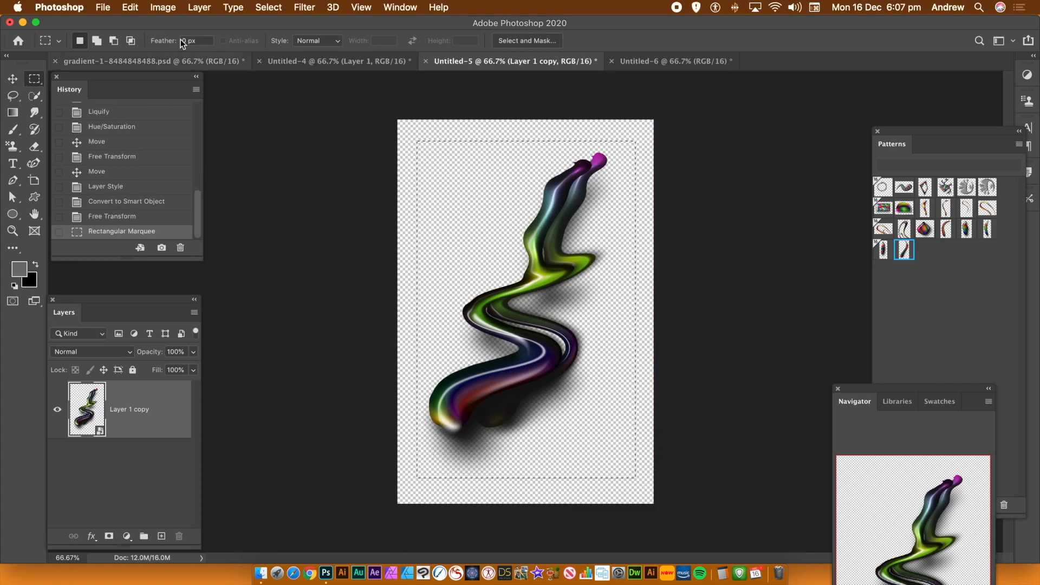
left_click(139, 7)
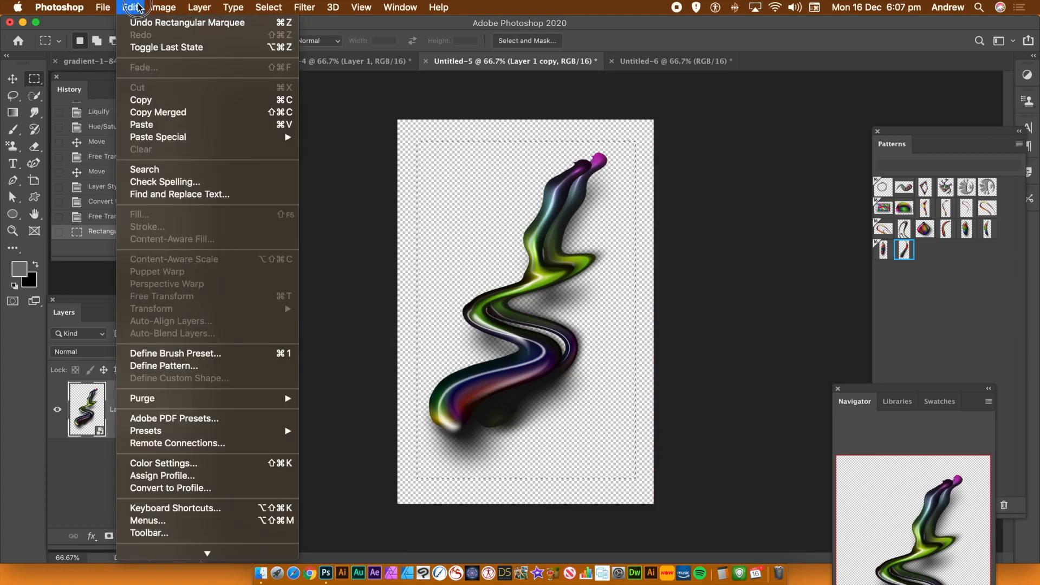
left_click(175, 367)
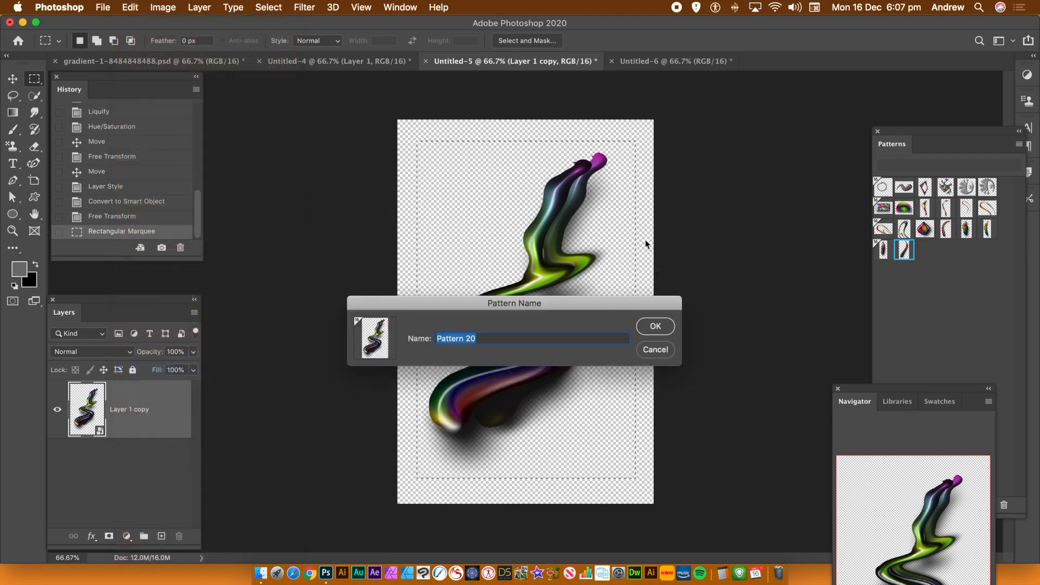
left_click(656, 327)
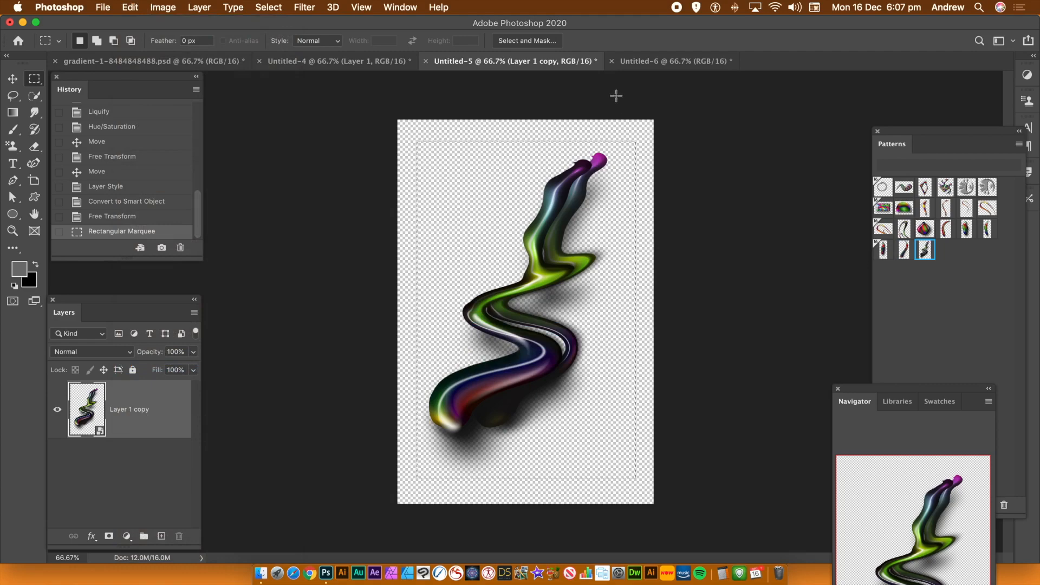
Start a Symmetry Fill on the Untitled-6 background using the newly defined double-tube pattern, in Normal mode at 100% opacity
left_click(665, 62)
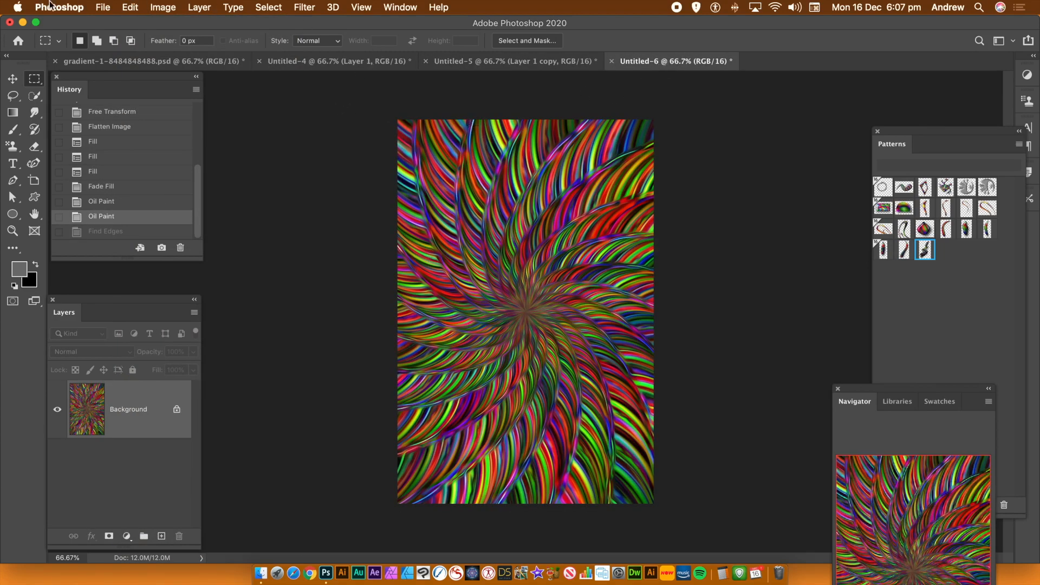
left_click(129, 7)
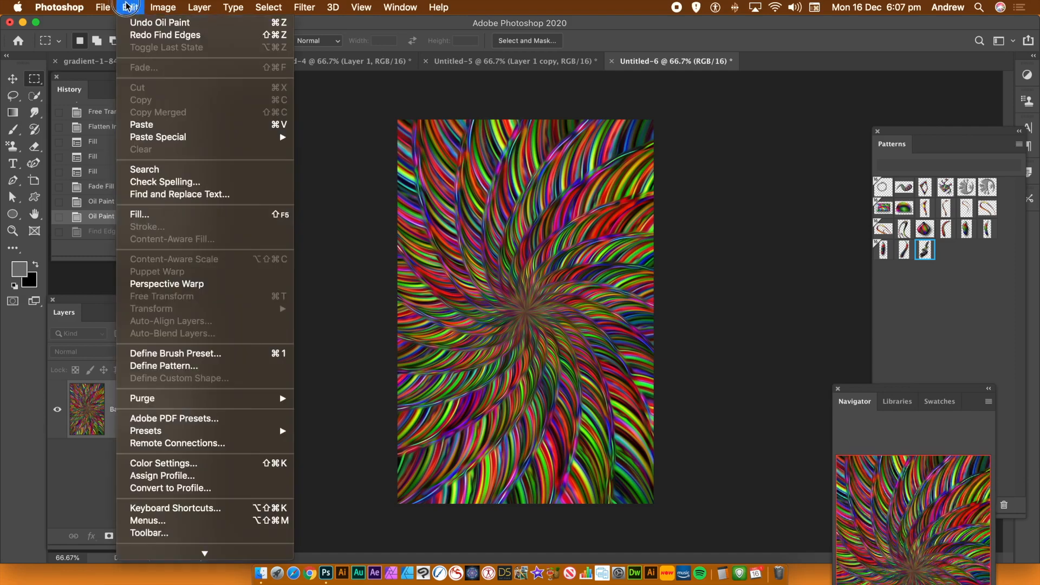
left_click(140, 215)
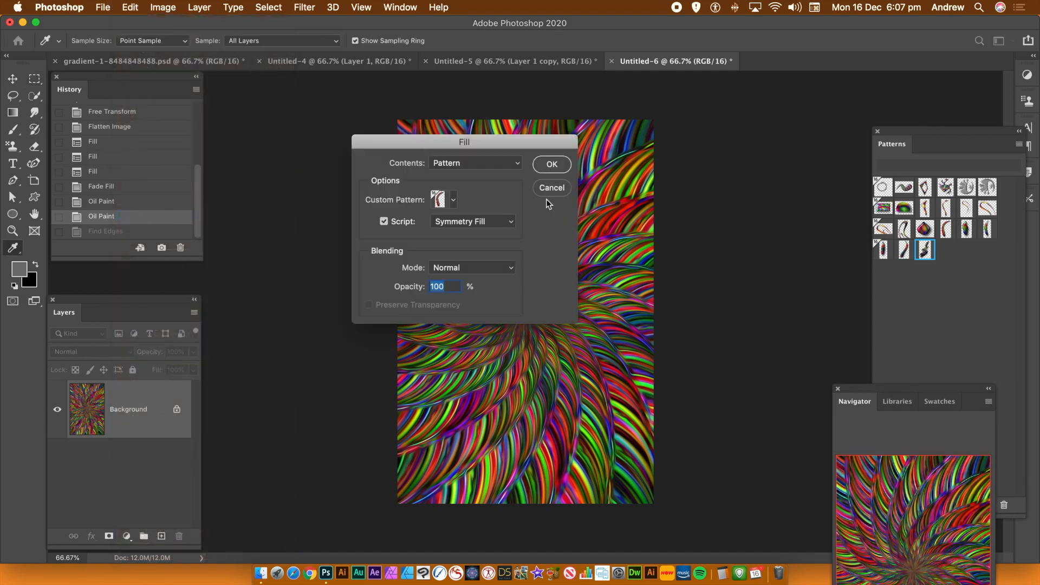
left_click(453, 201)
left_click(507, 388)
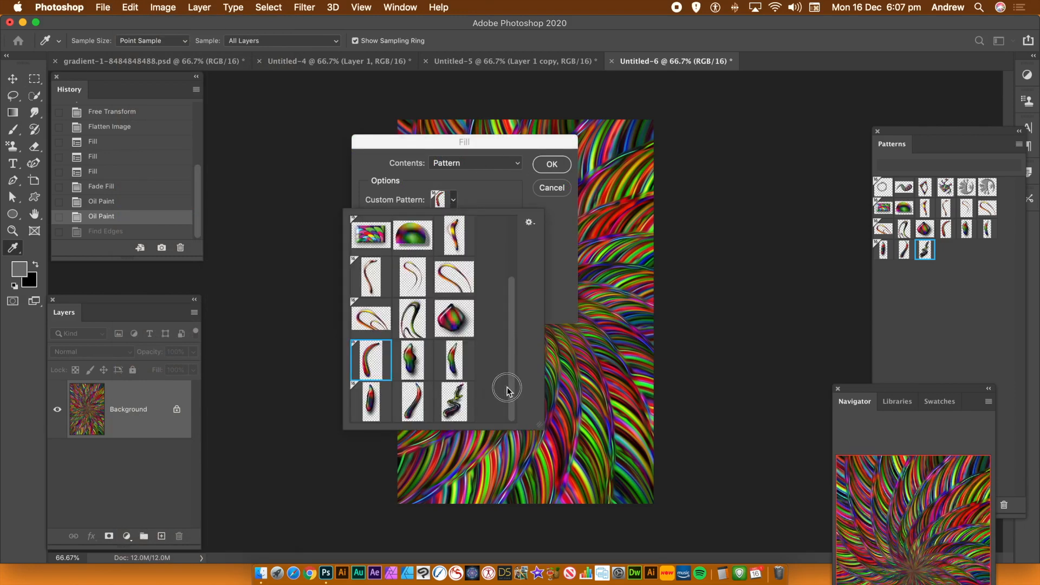
left_click(460, 405)
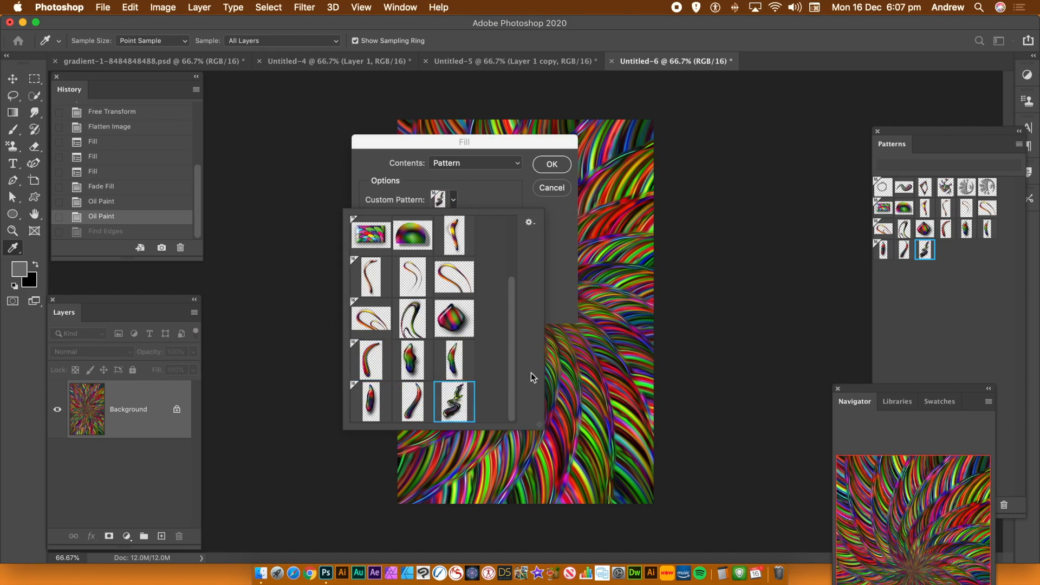
left_click(563, 291)
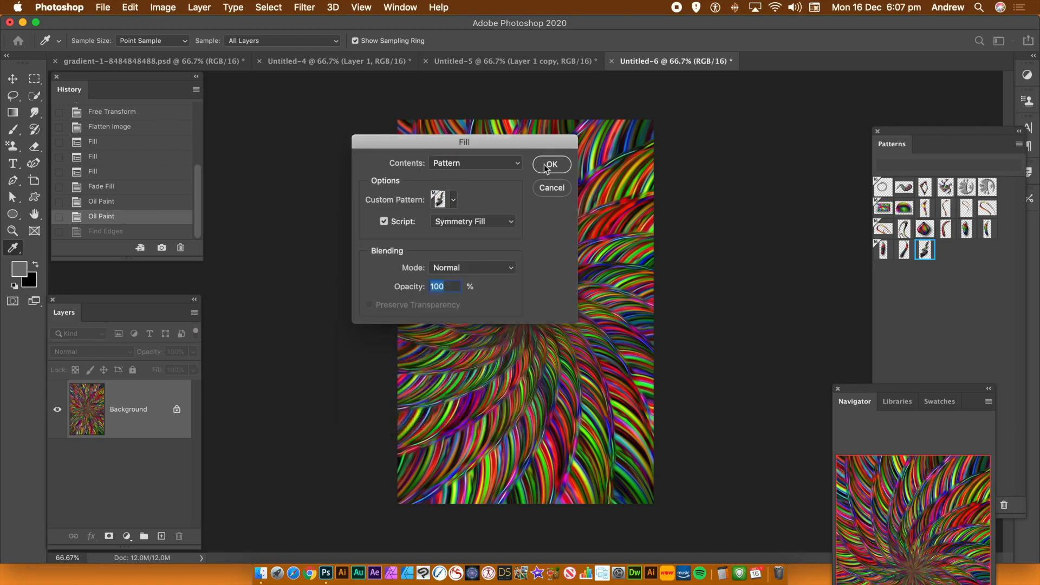
left_click(557, 167)
left_click(557, 169)
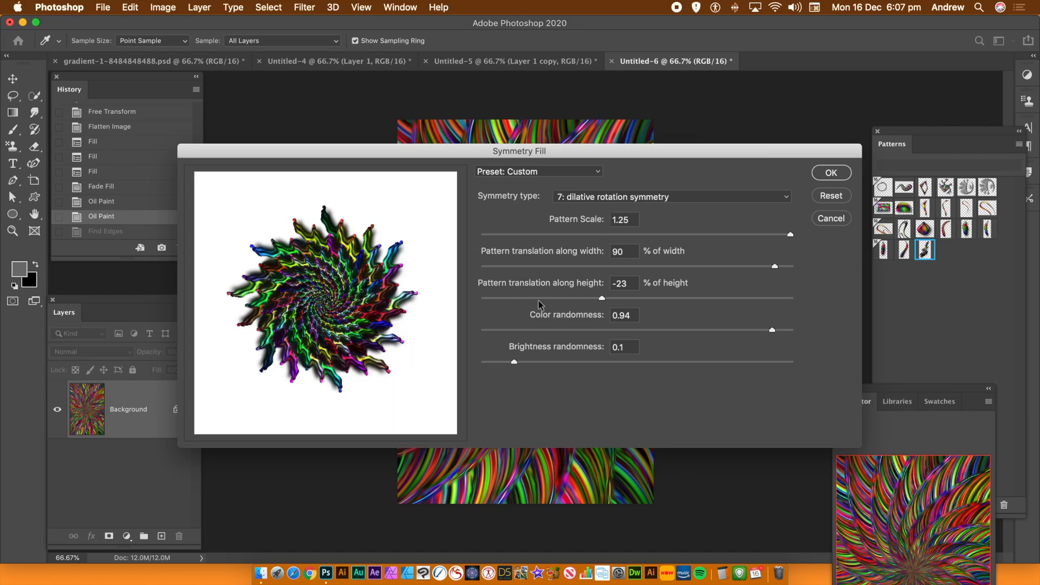
Set the Symmetry Fill's pattern translation to 94% along the width and 86% along the height
left_click_drag(775, 267, 783, 266)
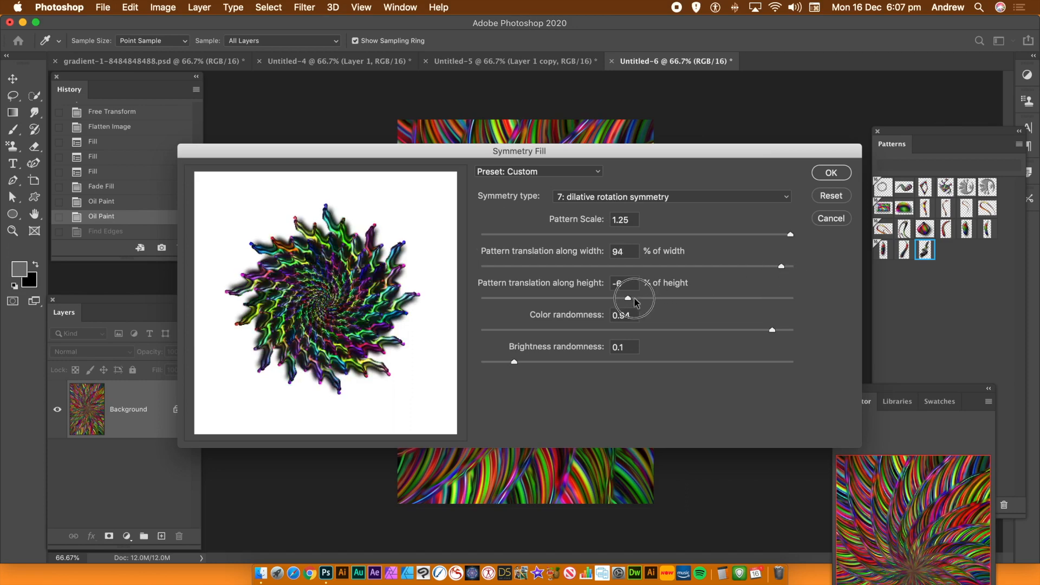
left_click_drag(661, 298, 693, 303)
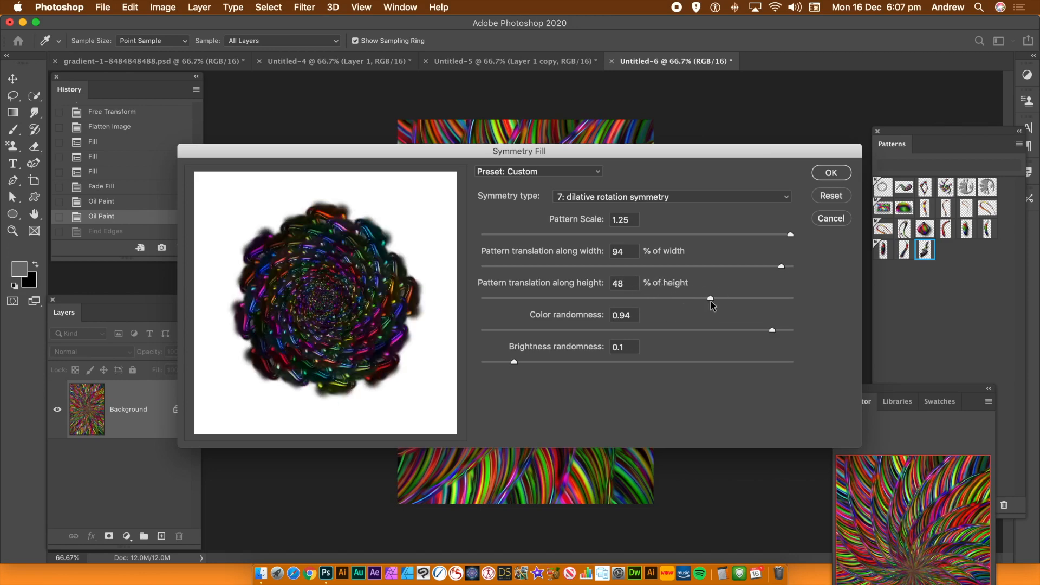
left_click(768, 296)
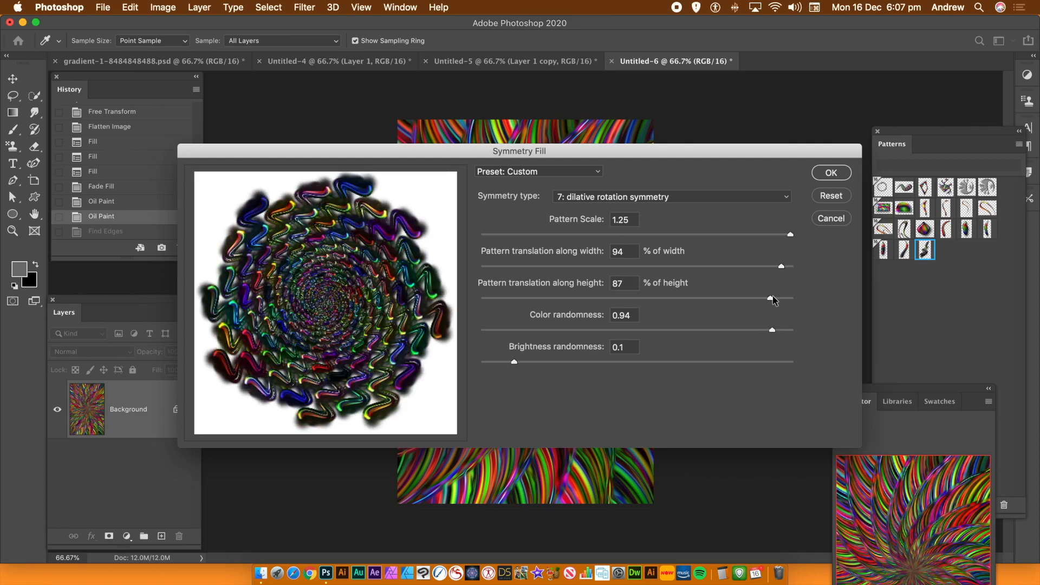
left_click(772, 297)
mouse_move(754, 301)
left_mouse_down()
mouse_move(493, 299)
mouse_move(764, 304)
left_mouse_up()
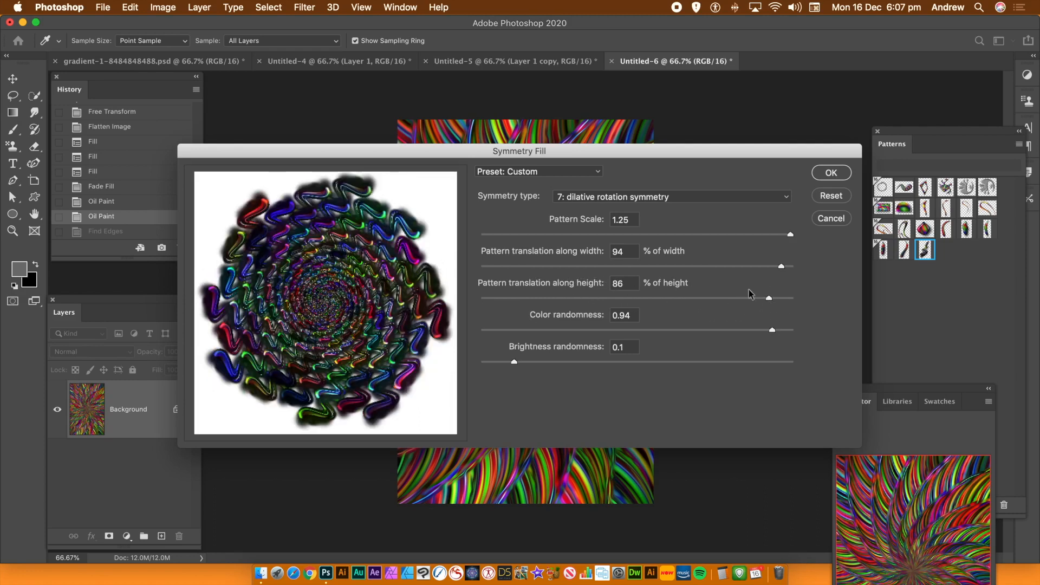
Set the width translation to 1% and the pattern scale to 1.25, and apply the Symmetry Fill
left_click(525, 266)
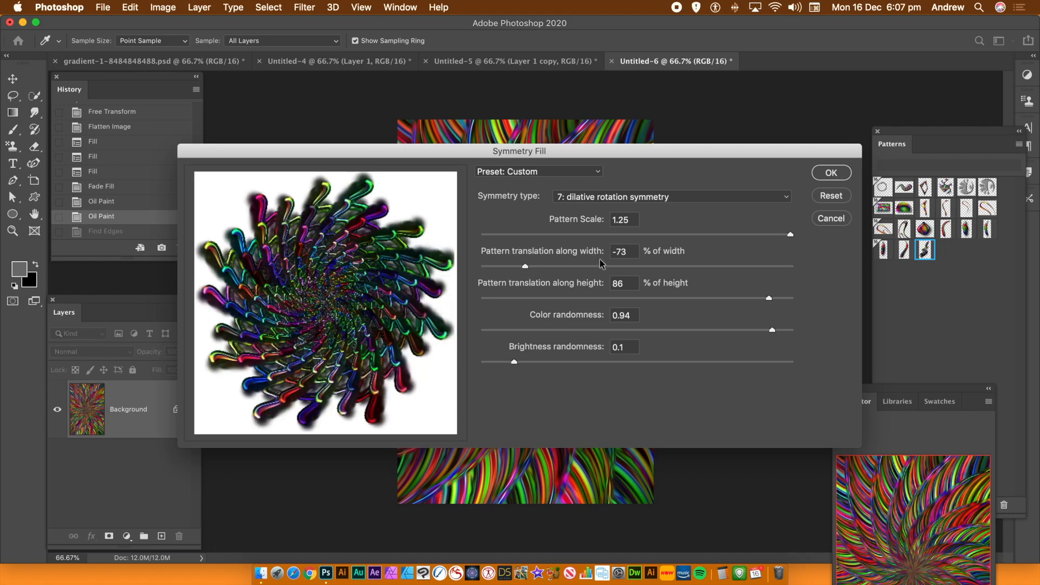
left_click(638, 266)
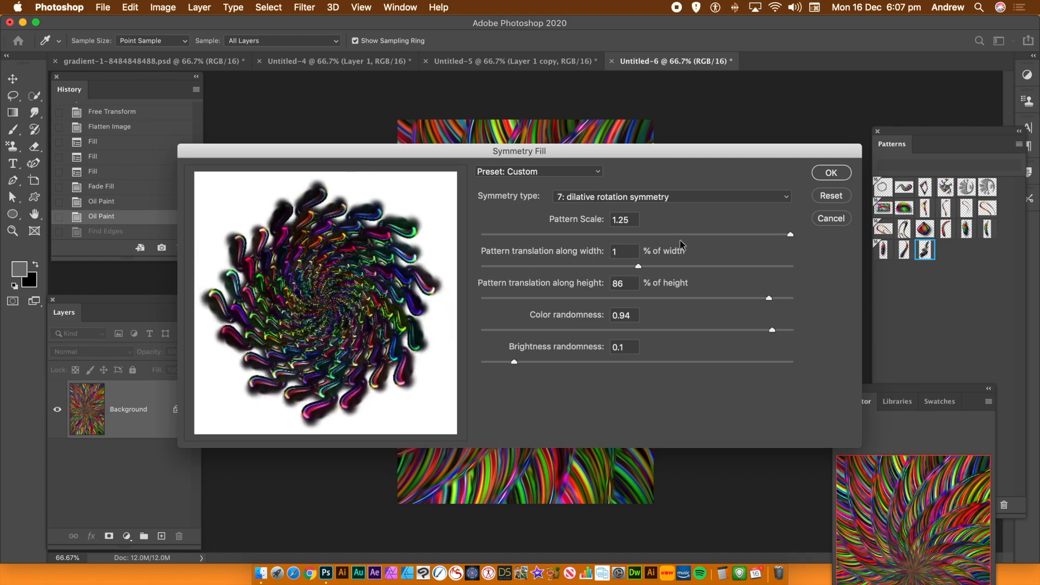
left_click(603, 235)
left_click(601, 237)
left_click_drag(601, 237, 732, 236)
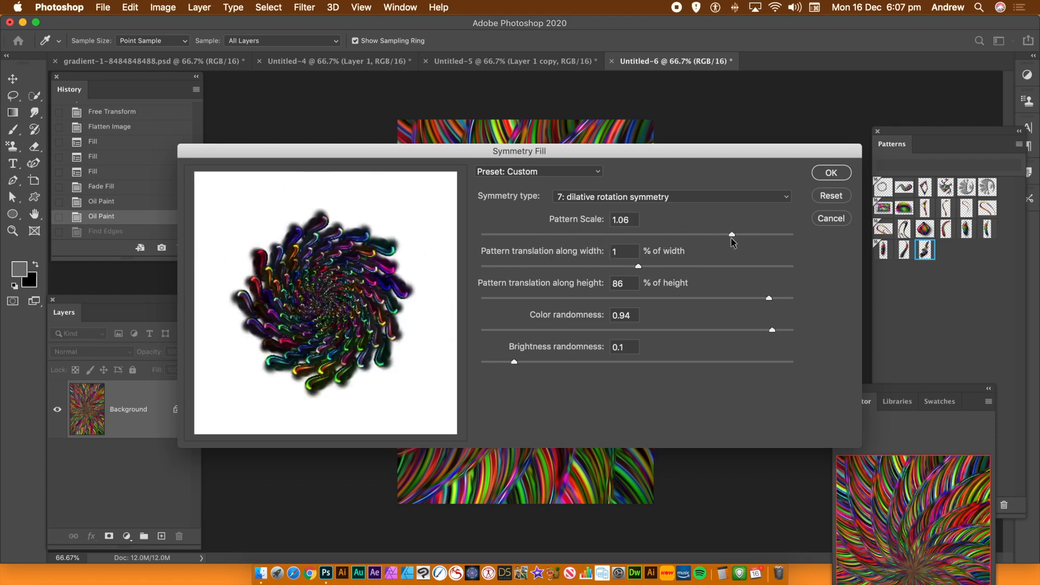
left_click(778, 235)
left_click_drag(786, 238, 802, 241)
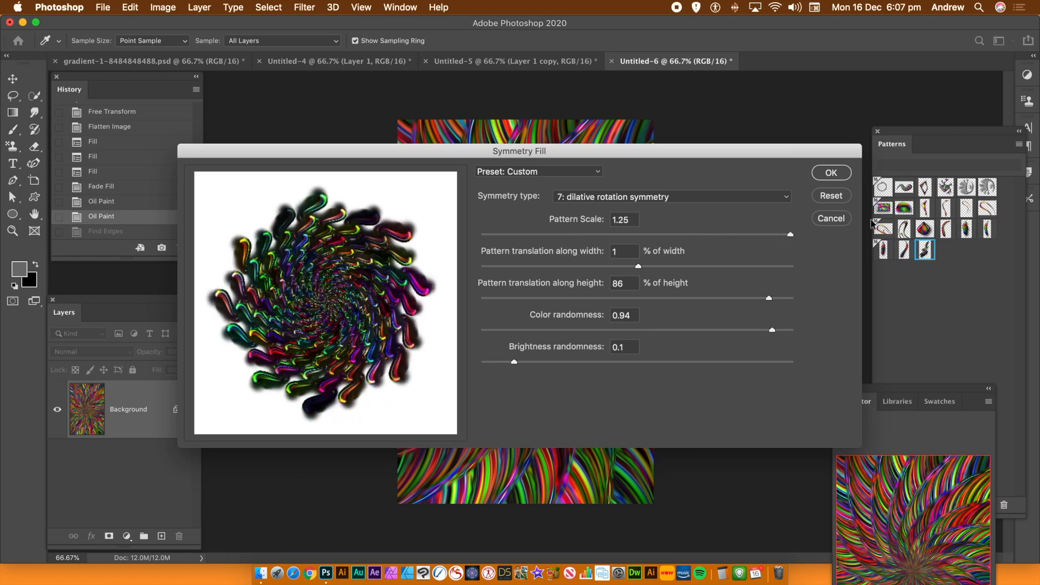
left_click(831, 172)
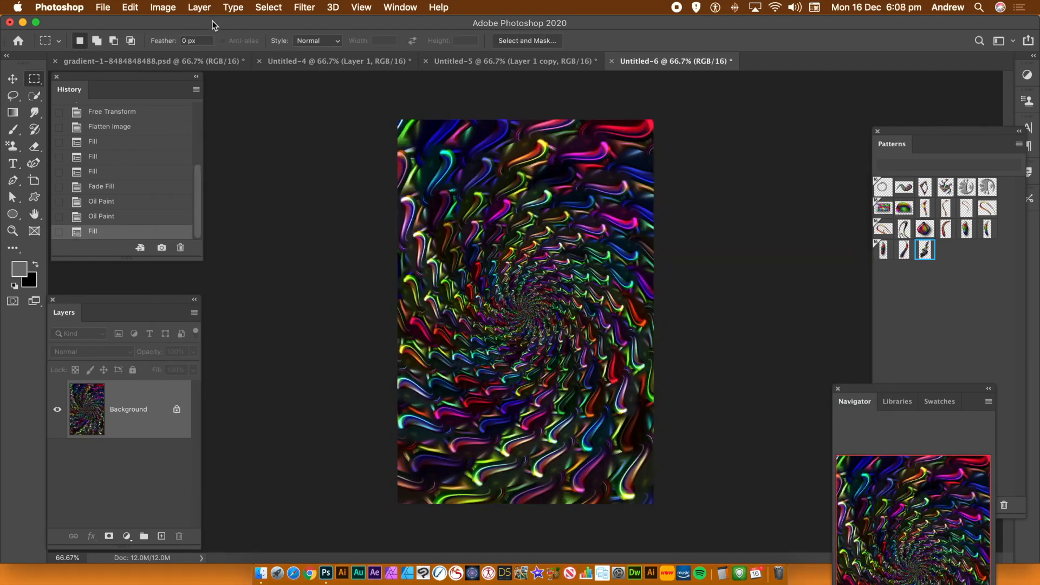
Apply a second Symmetry Fill with the same pattern, translated -72% along the width and -81% along the height
left_click(130, 7)
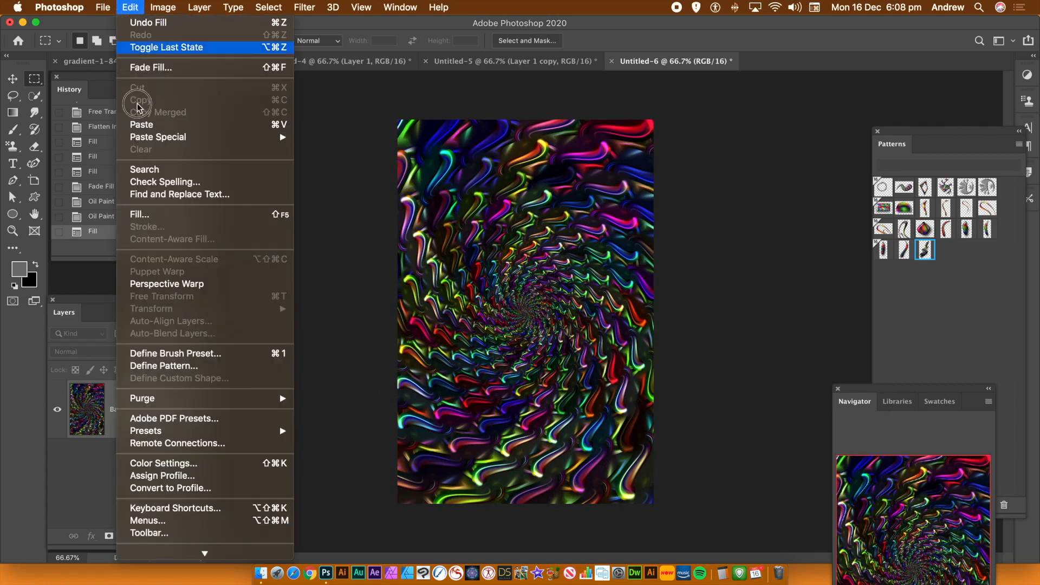
left_click(145, 213)
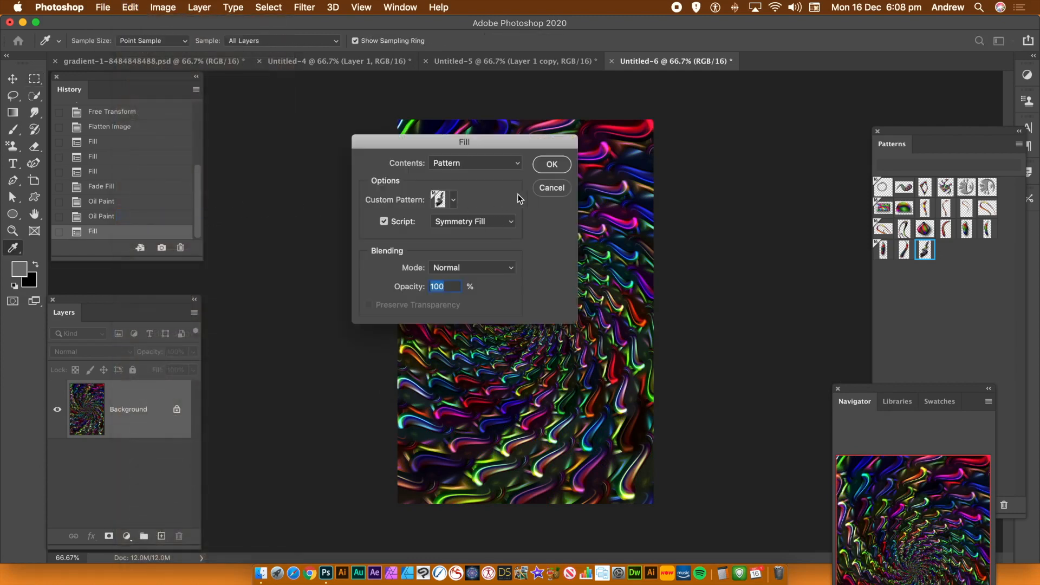
left_click(551, 162)
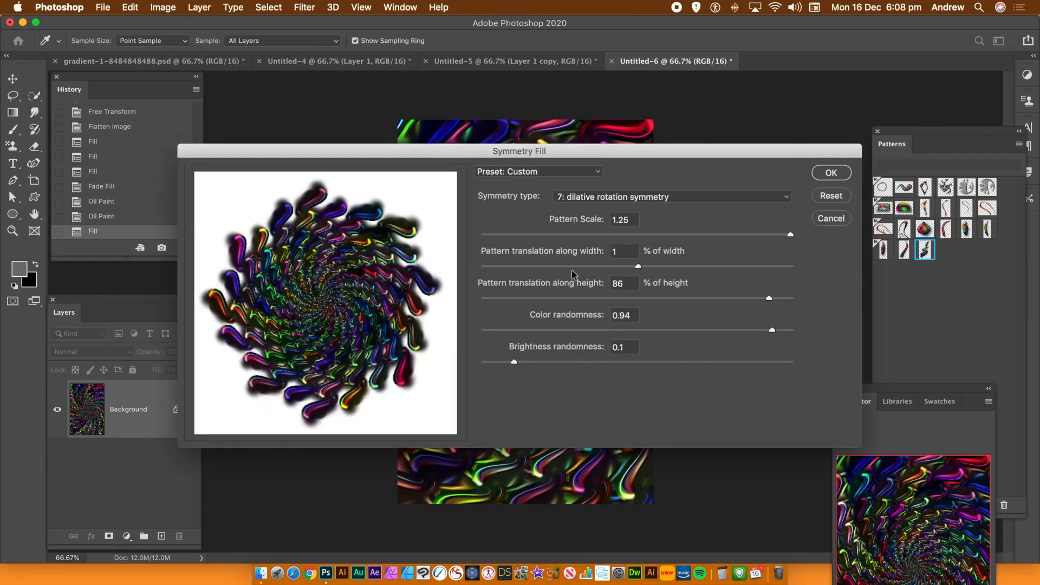
left_click(527, 266)
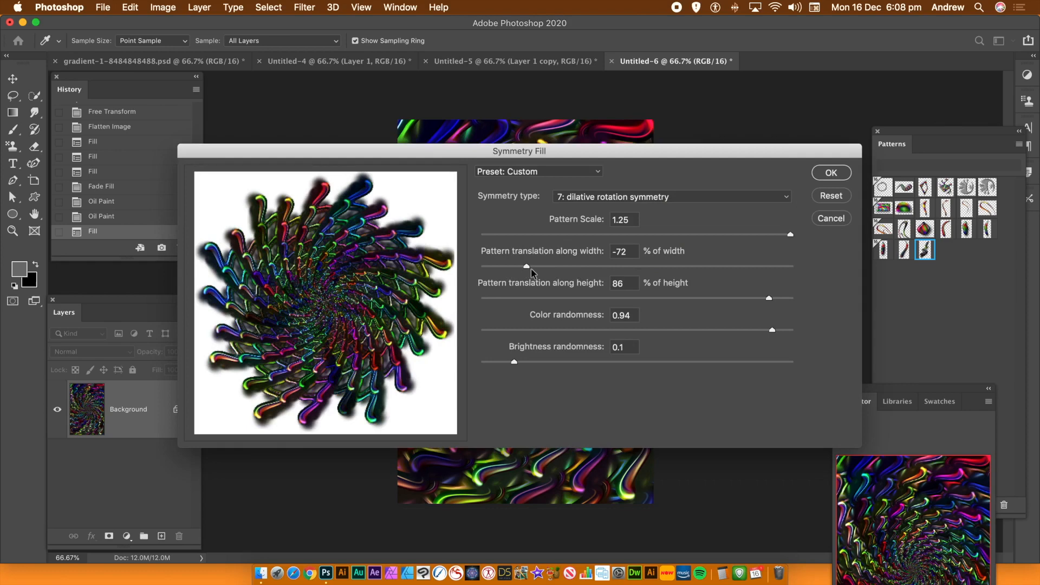
left_click(531, 298)
left_click(513, 298)
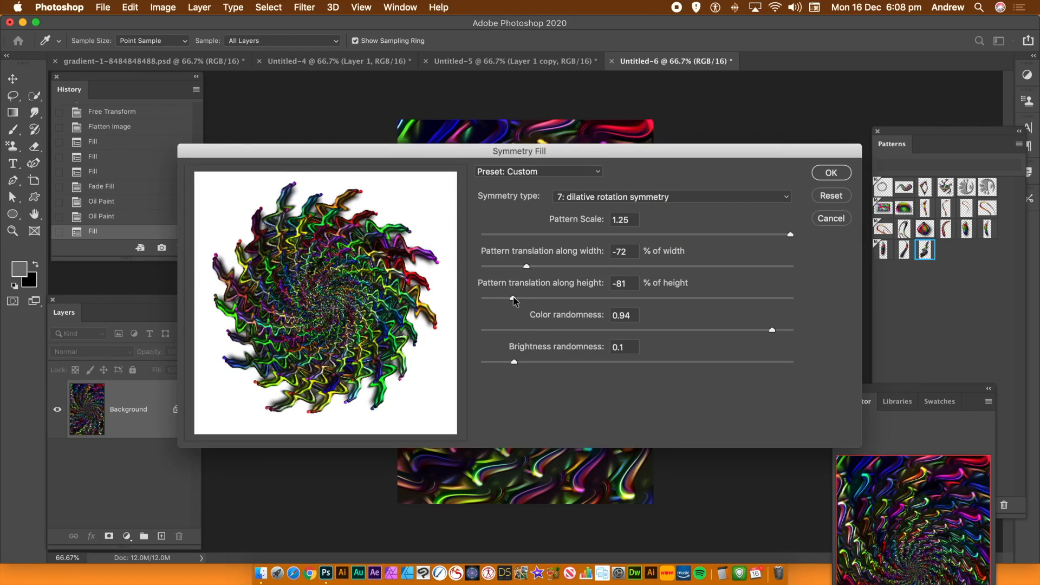
left_click(827, 174)
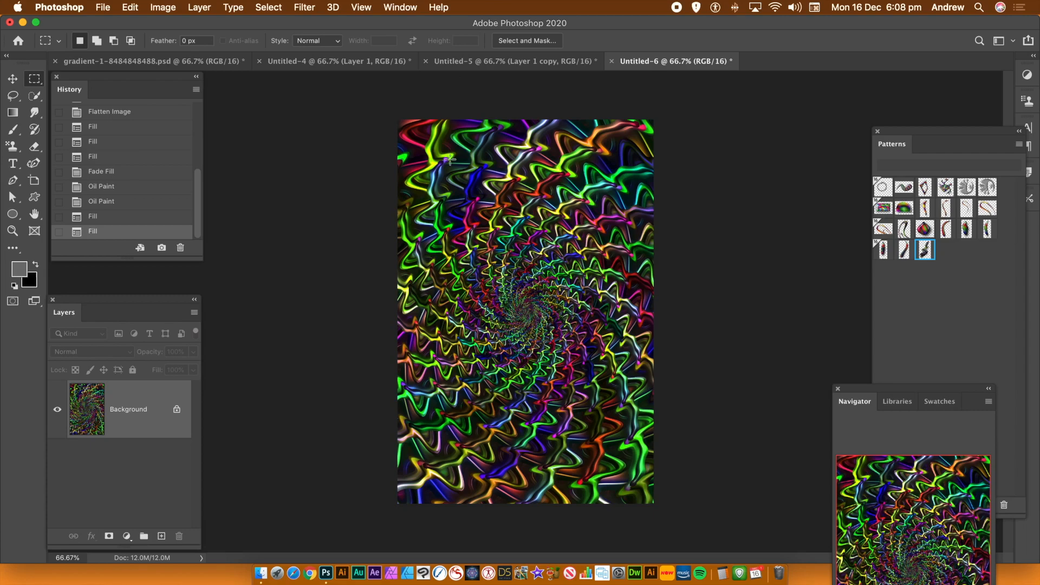
Review the artwork in Untitled-5, Untitled-4 and gradient-1-8484848488.psd, and return to Untitled-6
left_click(465, 62)
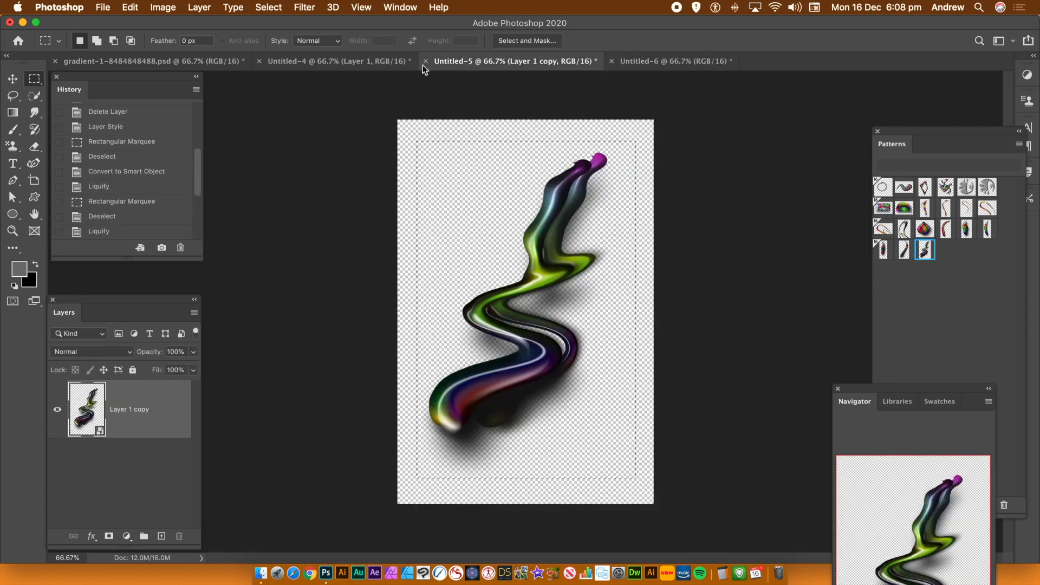
left_click(332, 67)
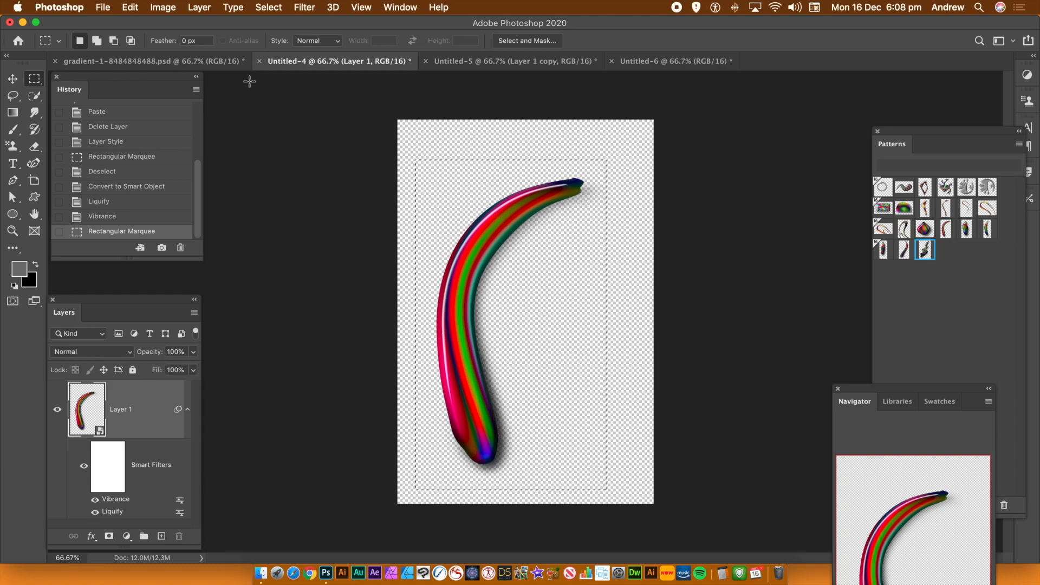
left_click(175, 63)
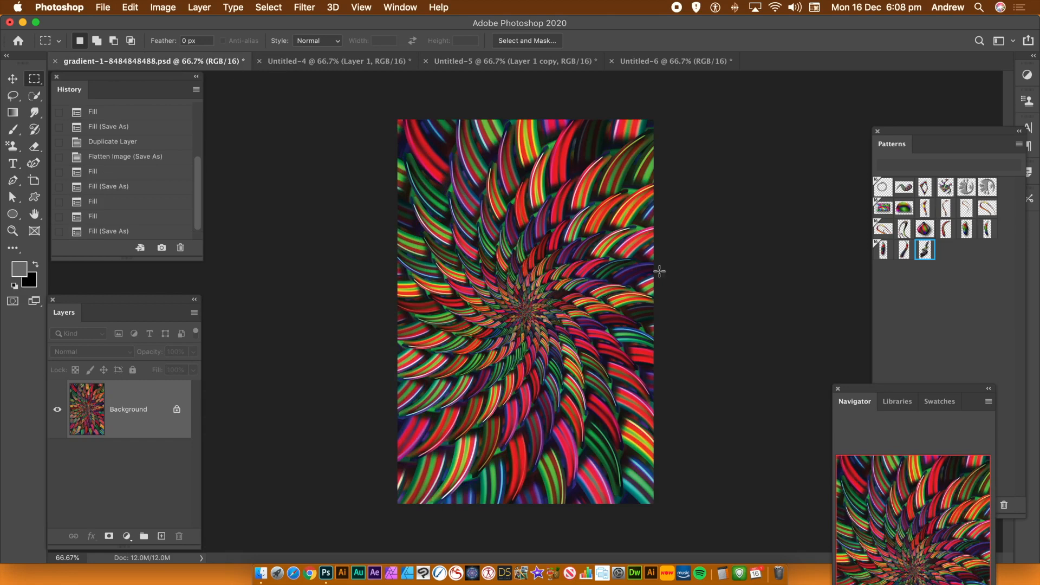
left_click(671, 59)
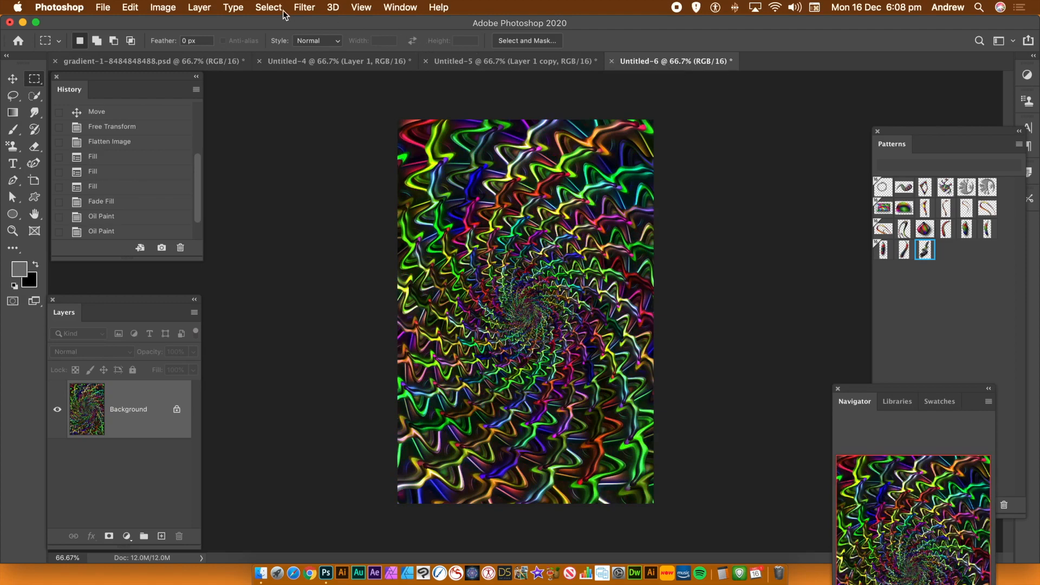
Apply the Oil Paint filter with stylization 4.8, cleanliness 4.8, scale 9.8, bristle detail 8.8 and lighting off
left_click(306, 8)
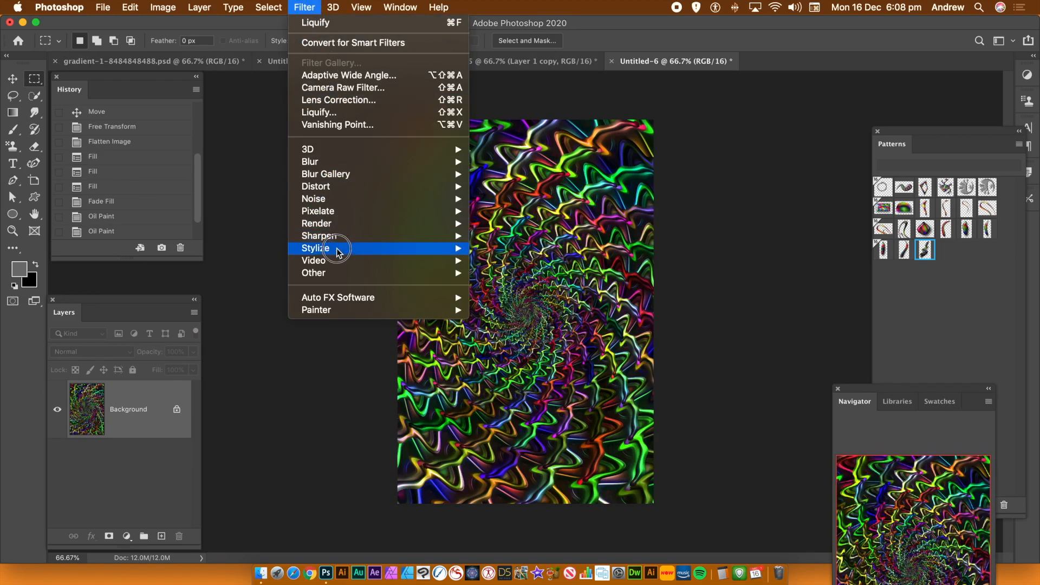
mouse_move(337, 251)
left_click(531, 302)
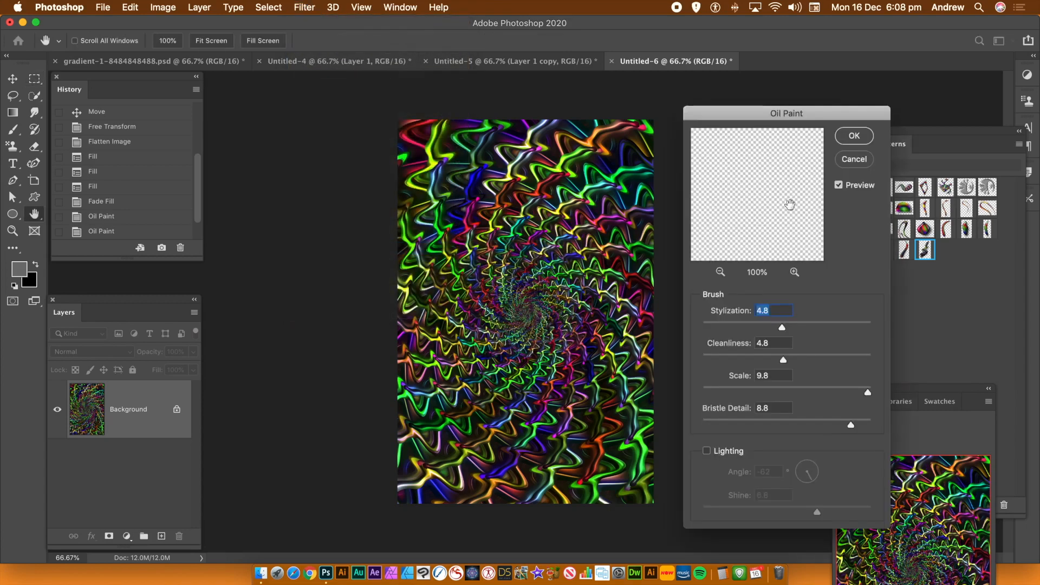
left_click(854, 136)
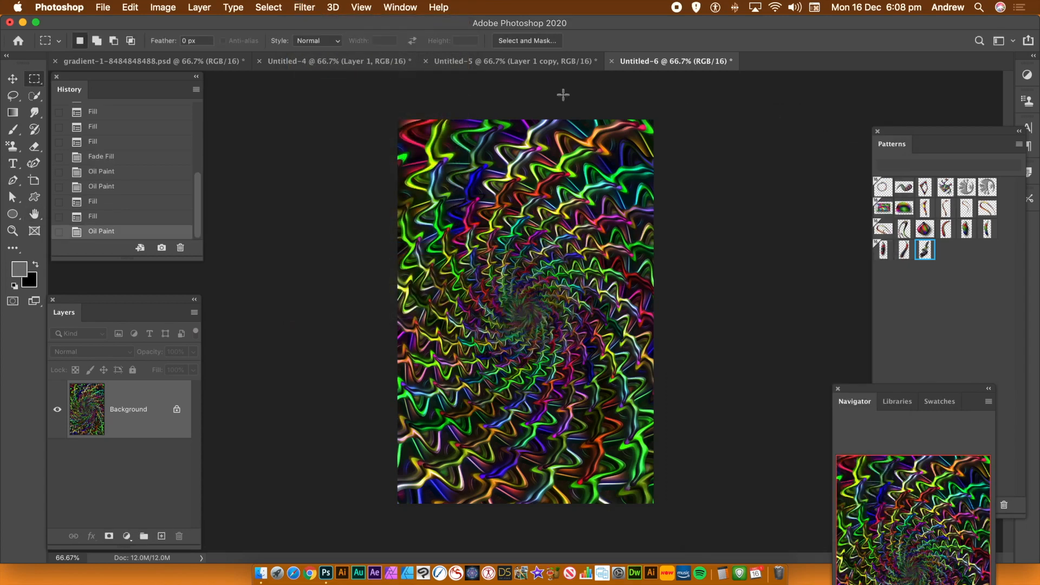
Repeat the Oil Paint filter and apply Levels with the midtone input at 0.87 and the white input at 157
left_click(307, 7)
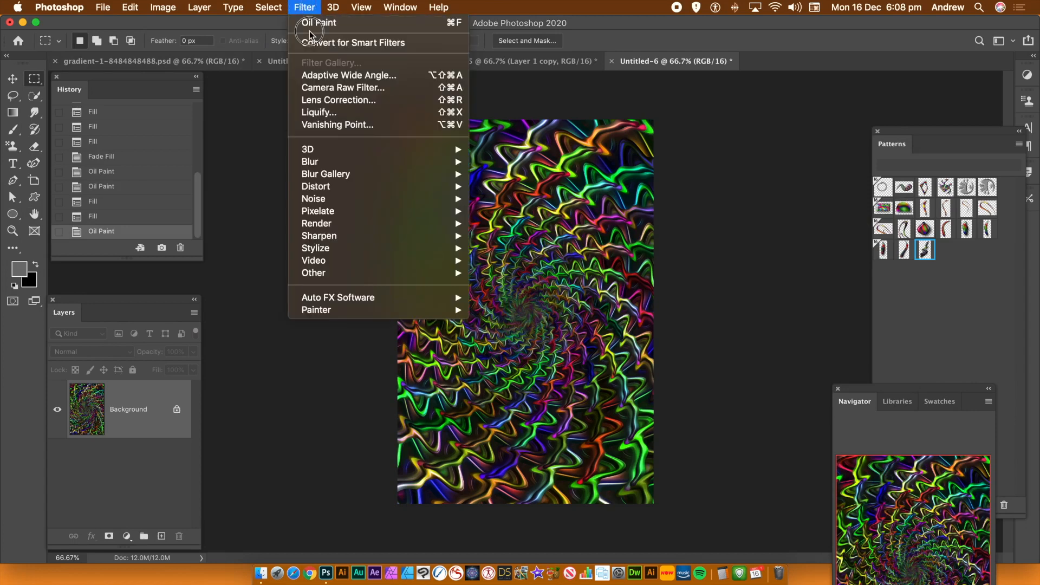
left_click(311, 24)
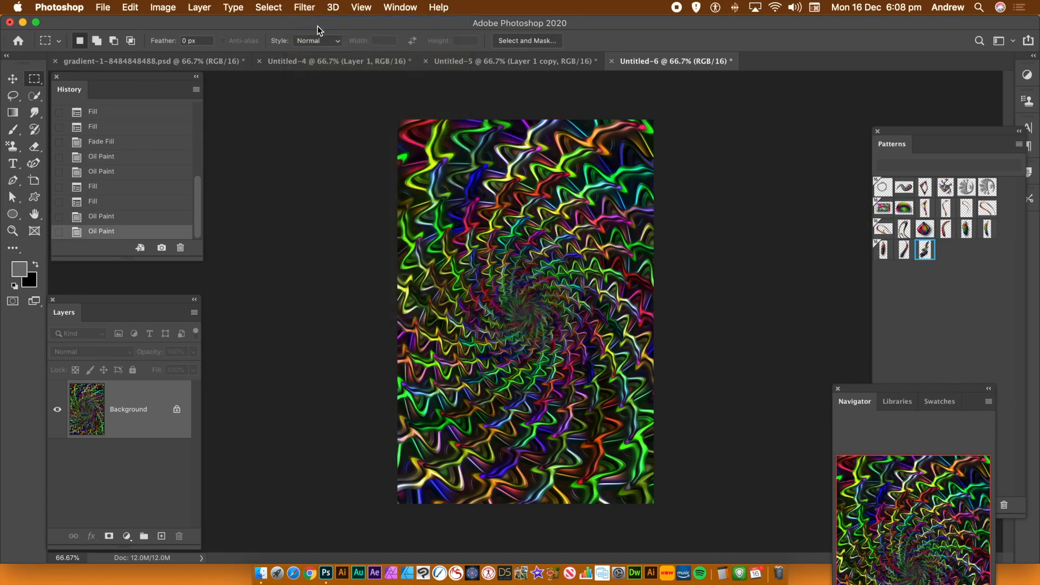
left_click(161, 7)
mouse_move(187, 42)
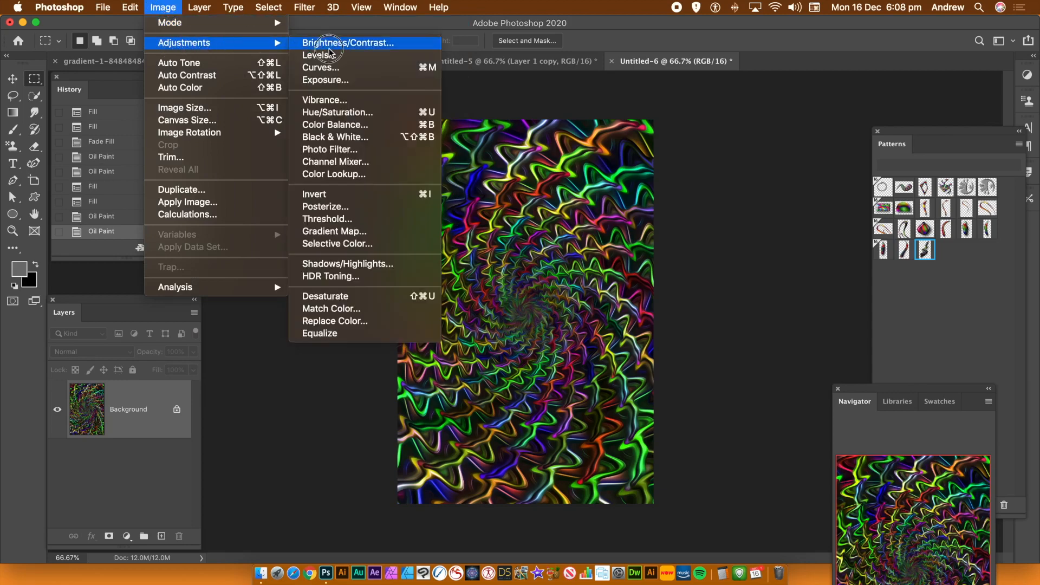
left_click(333, 57)
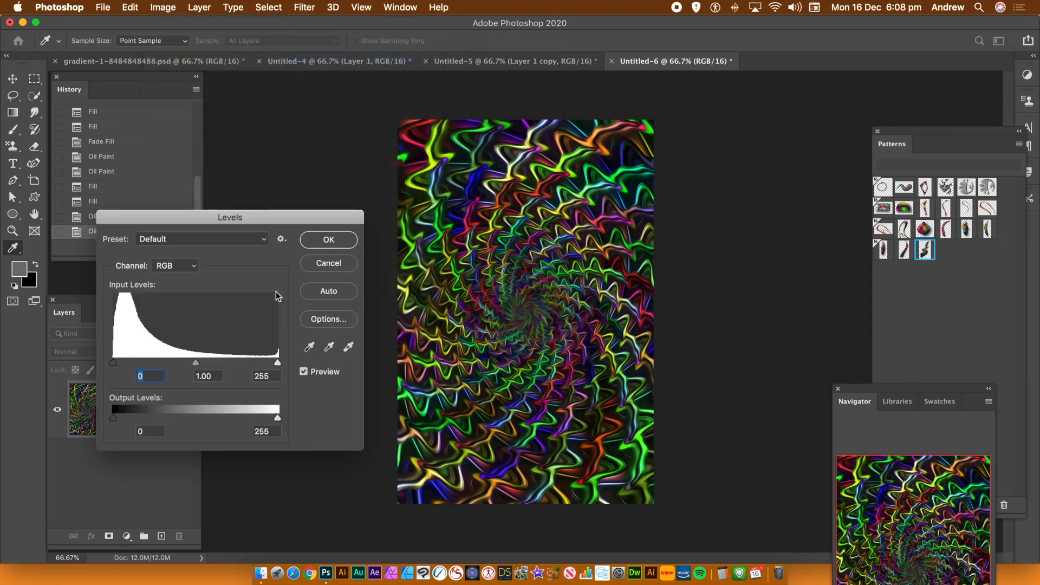
left_click_drag(277, 361, 174, 363)
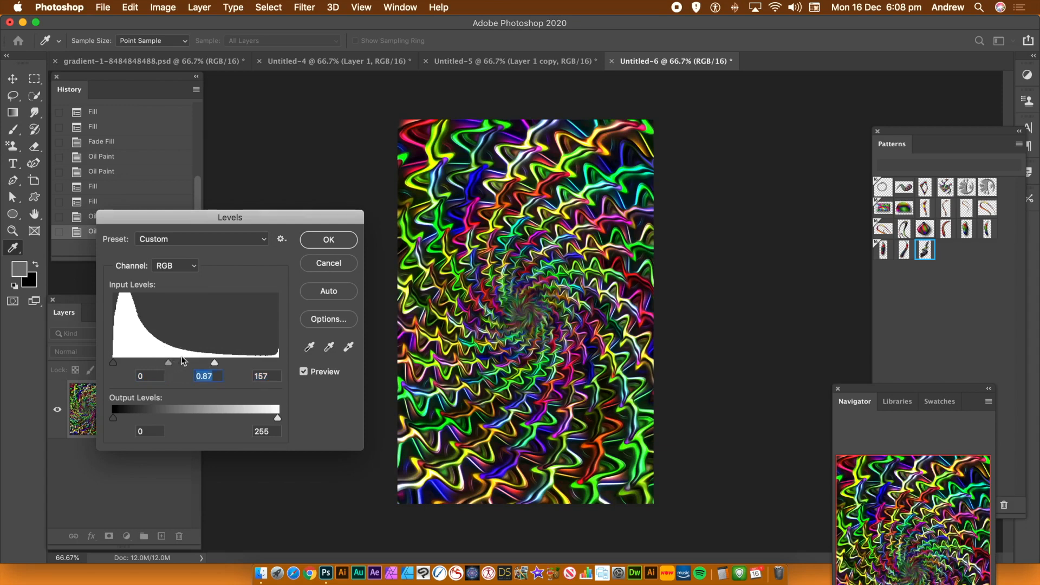
left_click(328, 240)
key("m")
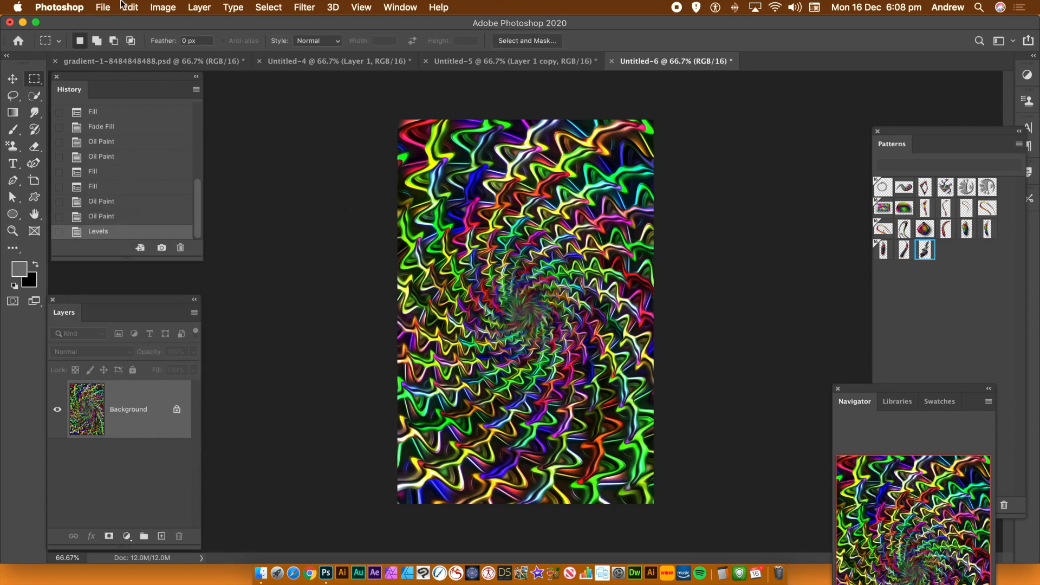
Try the FallColors.look 3D LUT in Color Lookup, and apply the Blue Tone abstract profile instead
left_click(167, 8)
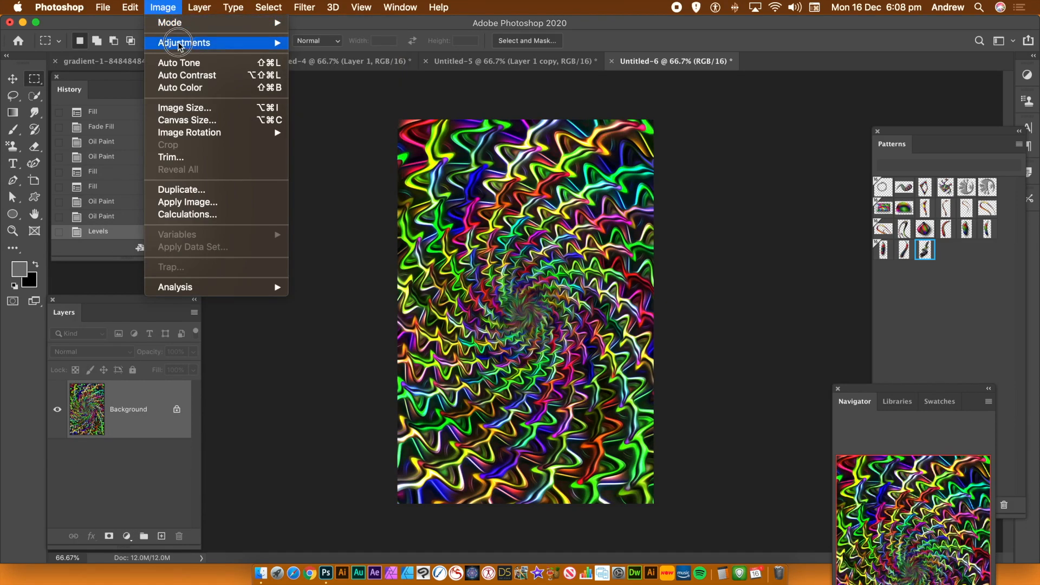
mouse_move(174, 42)
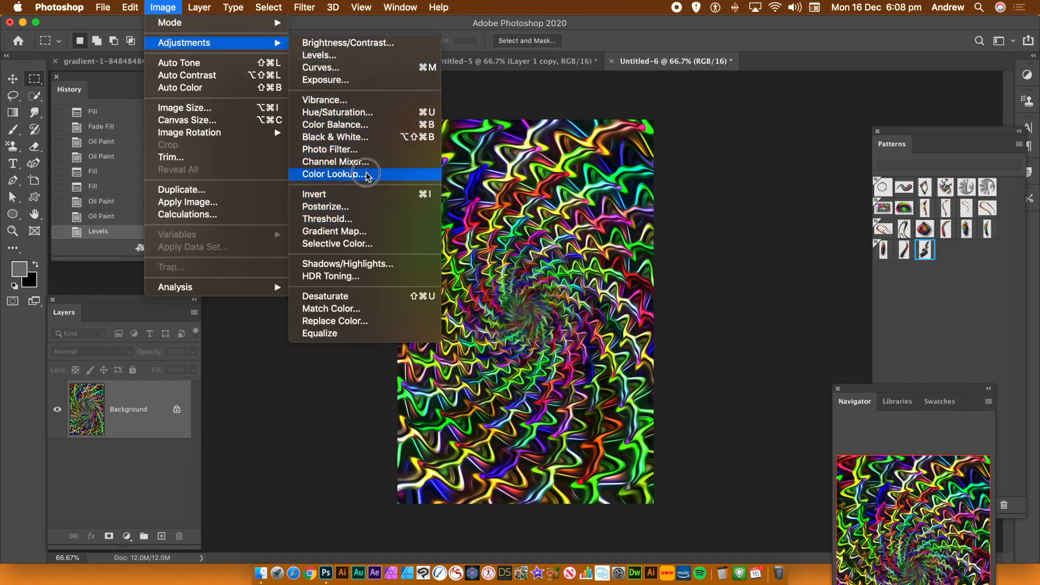
left_click(366, 175)
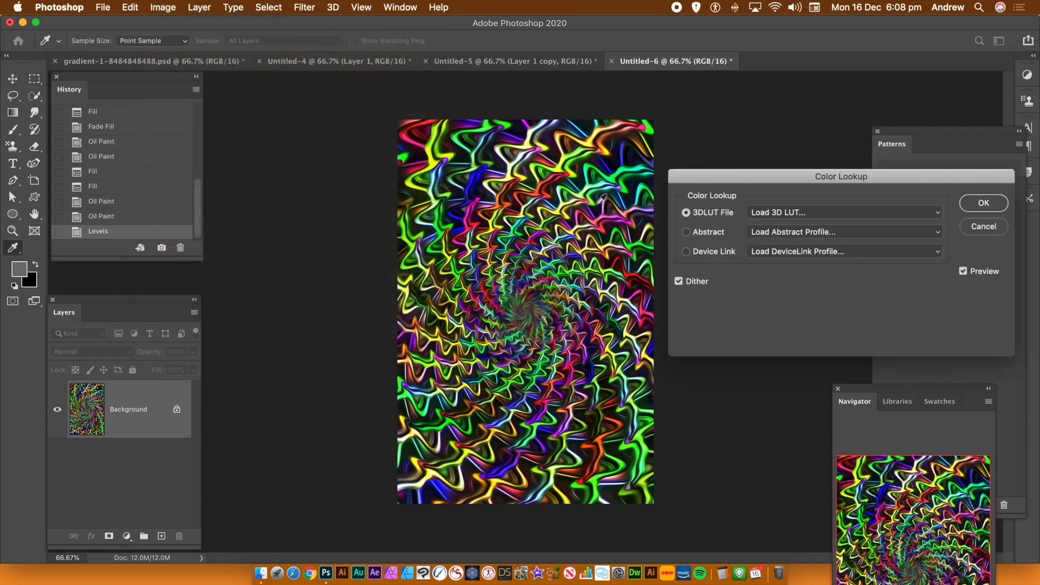
left_click(795, 213)
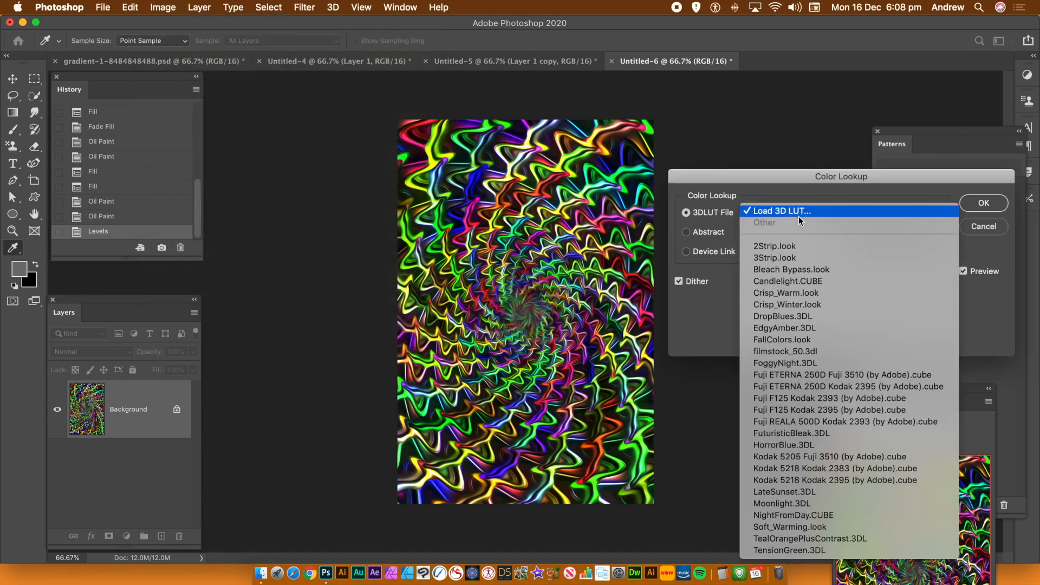
left_click(784, 339)
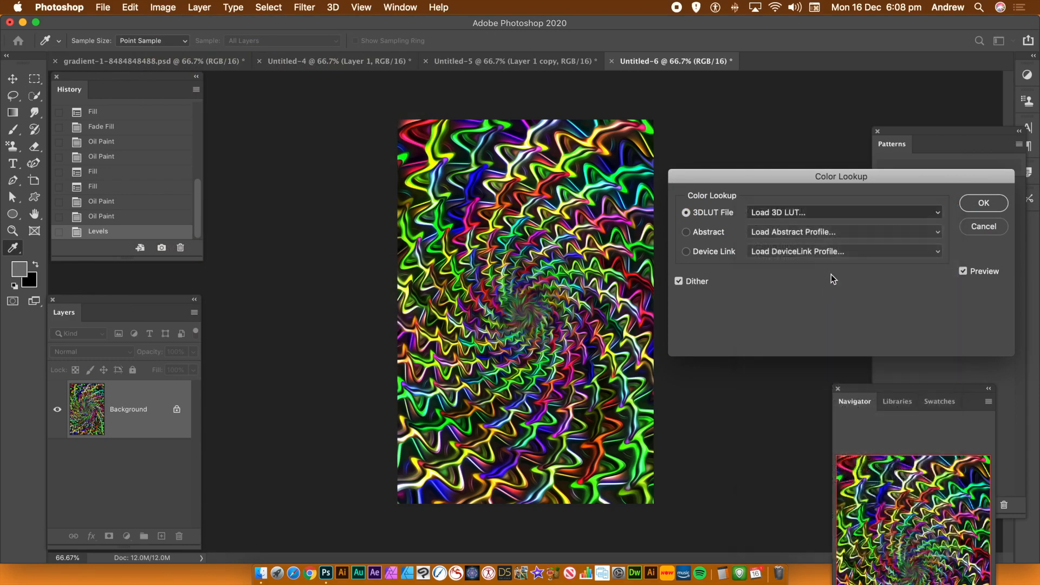
left_click(804, 234)
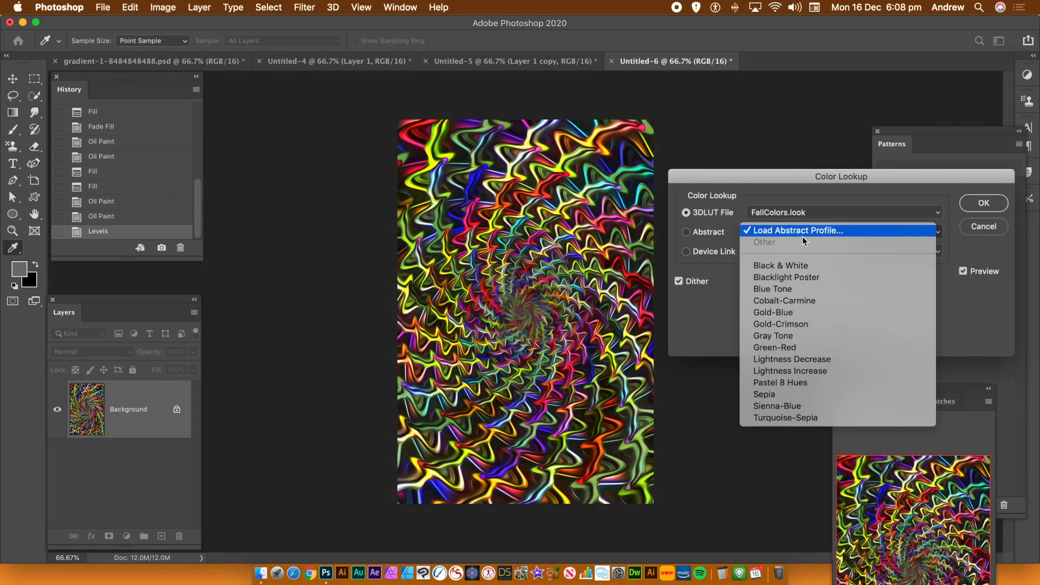
left_click(799, 291)
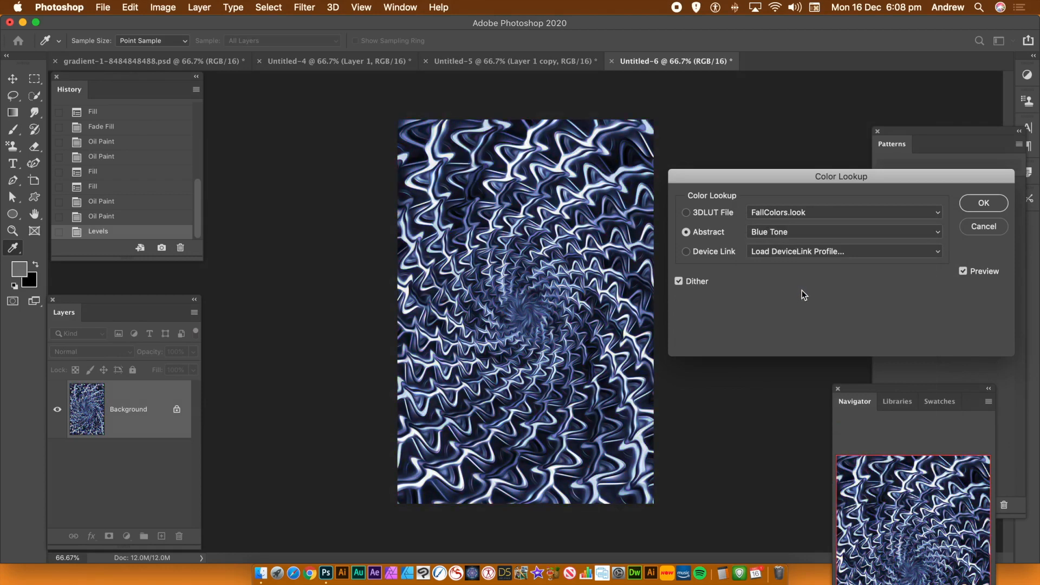
left_click(979, 204)
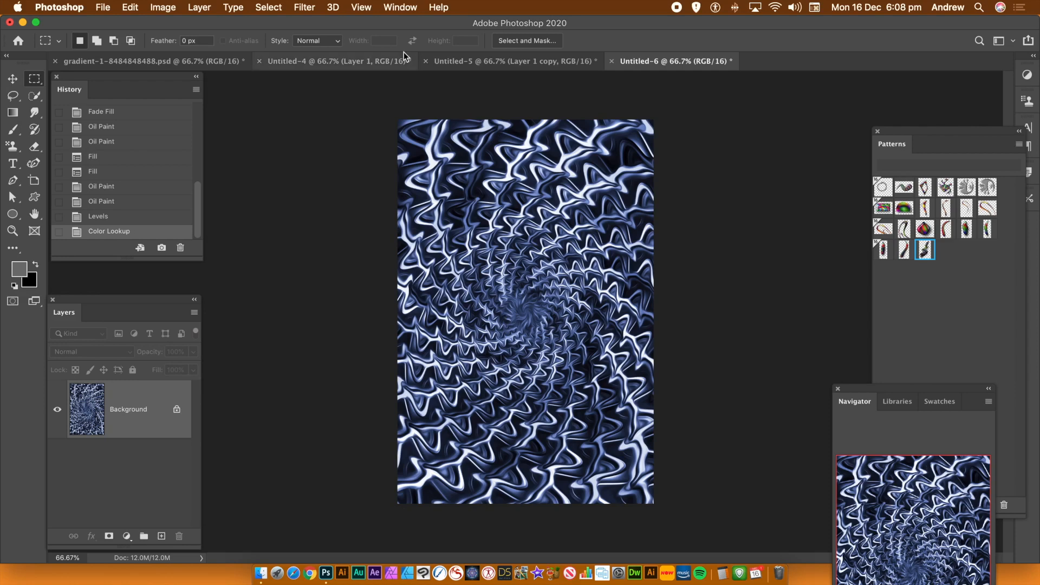
Set up another Symmetry Fill with the current custom pattern and symmetry type 7, dilative rotation symmetry
left_click(130, 5)
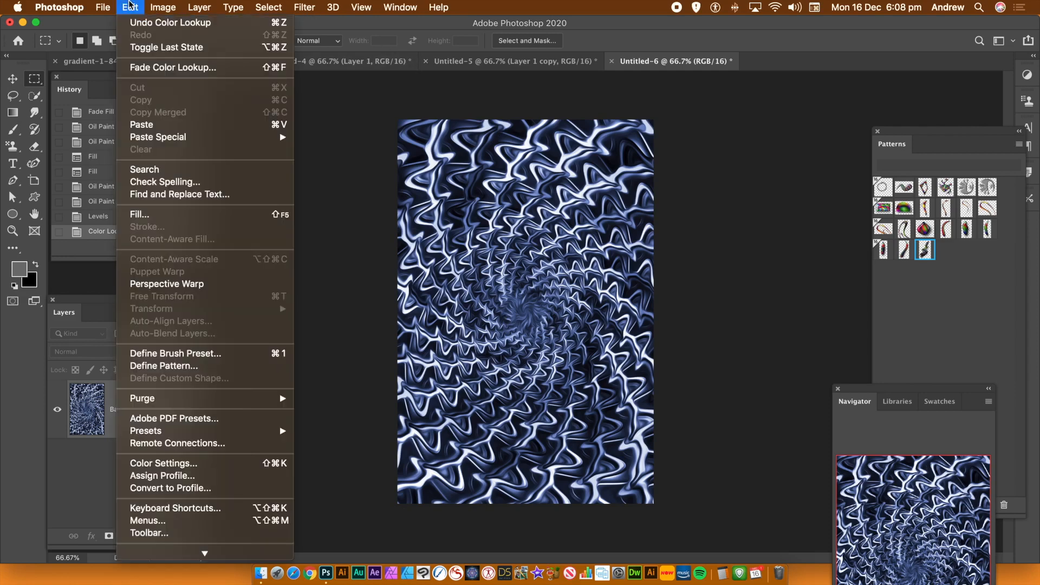
left_click(137, 214)
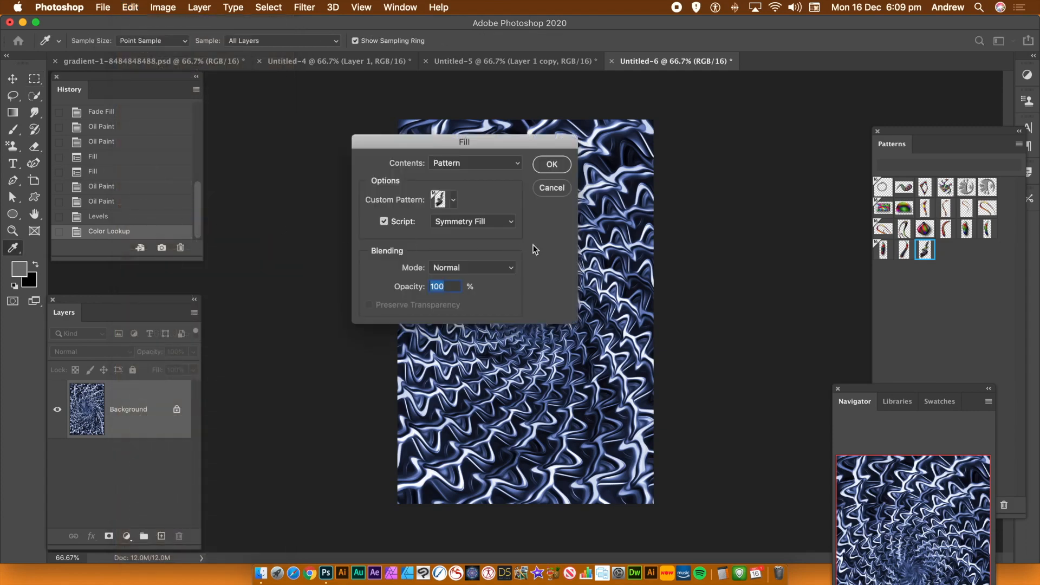
left_click(476, 224)
left_click(476, 220)
key("Return")
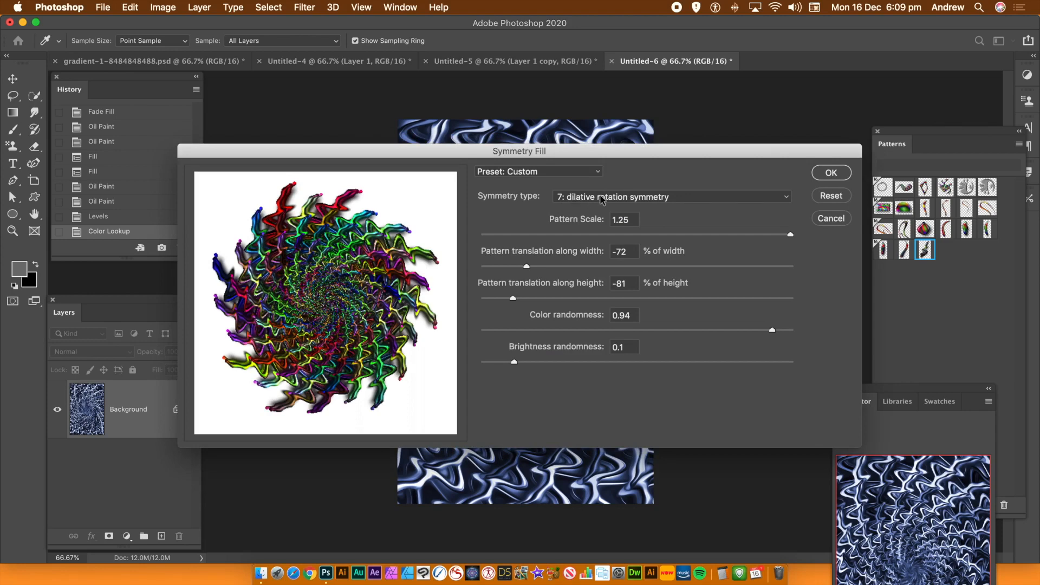
left_click(602, 199)
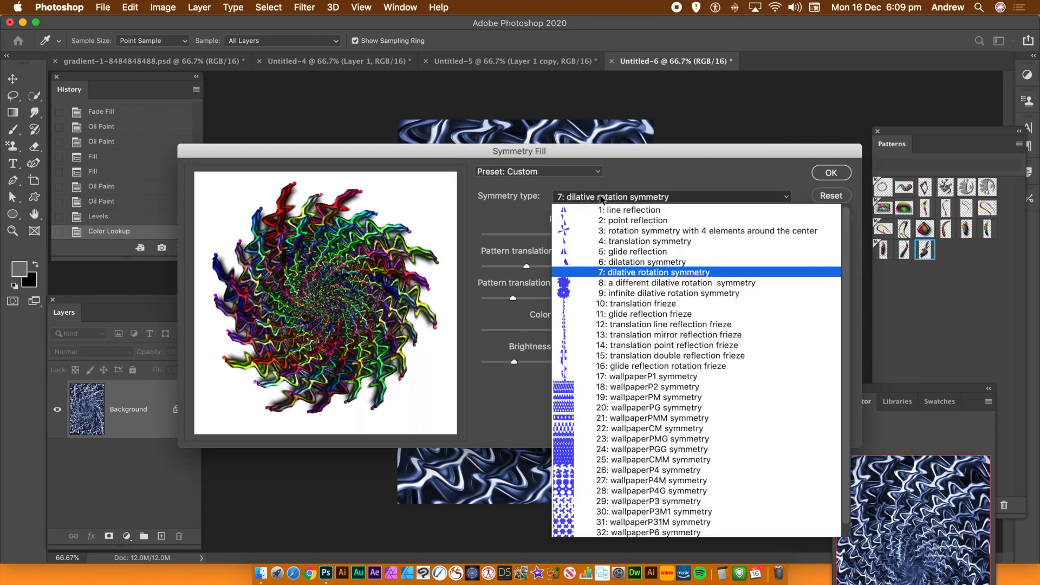
left_click(658, 273)
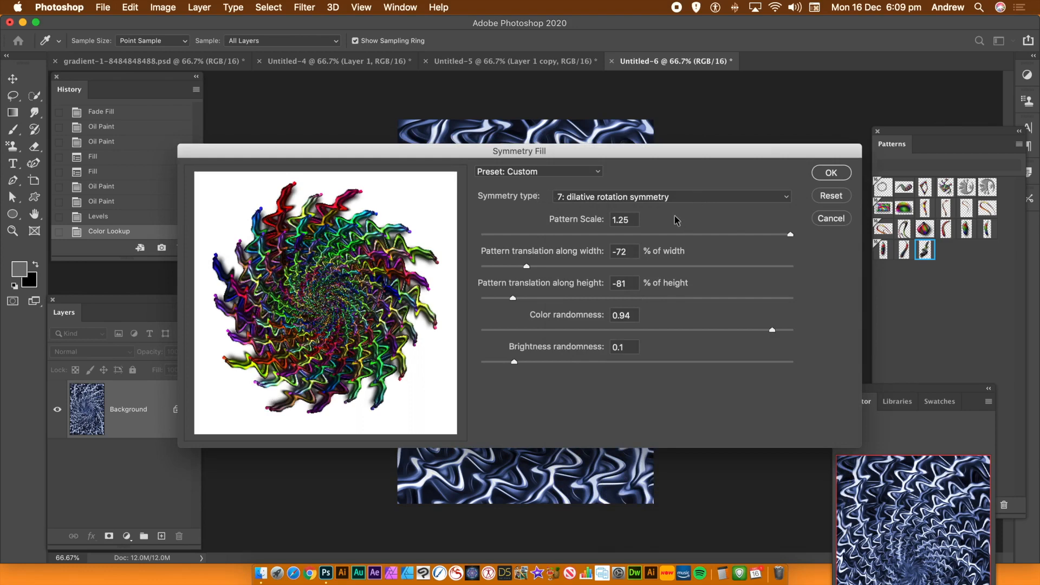
Set the pattern translation to 28% of the width and 61% of the height, and apply the Symmetry Fill
left_click_drag(605, 267, 659, 268)
left_click(680, 266)
left_click(697, 298)
left_click(709, 299)
left_click(731, 298)
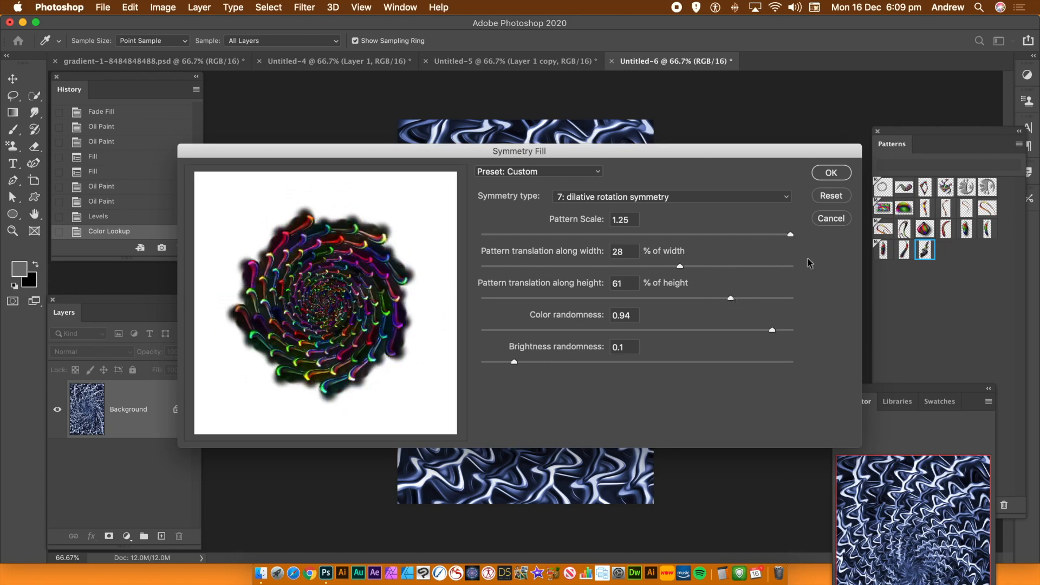
key("Return")
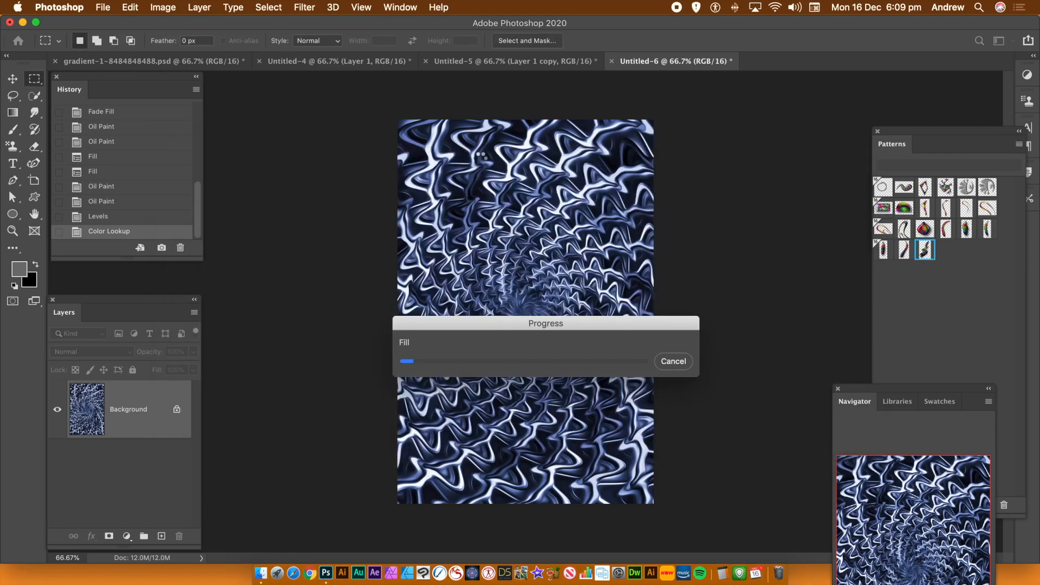